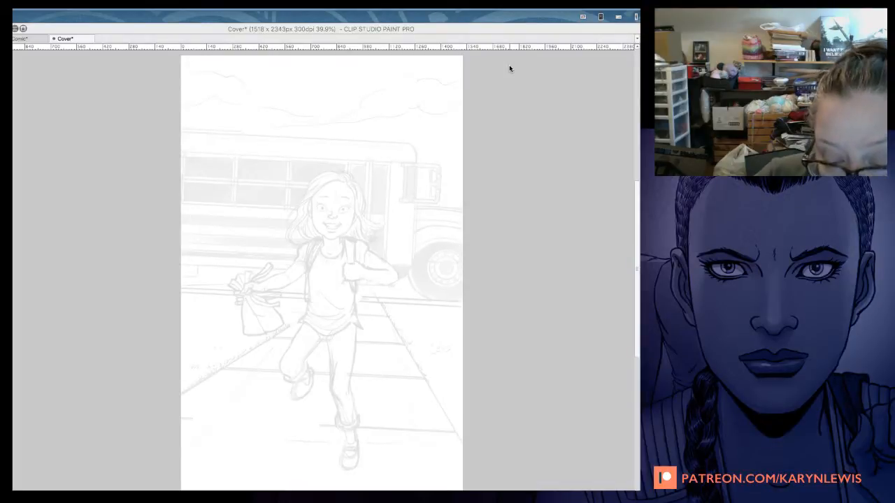
left_click(601, 25)
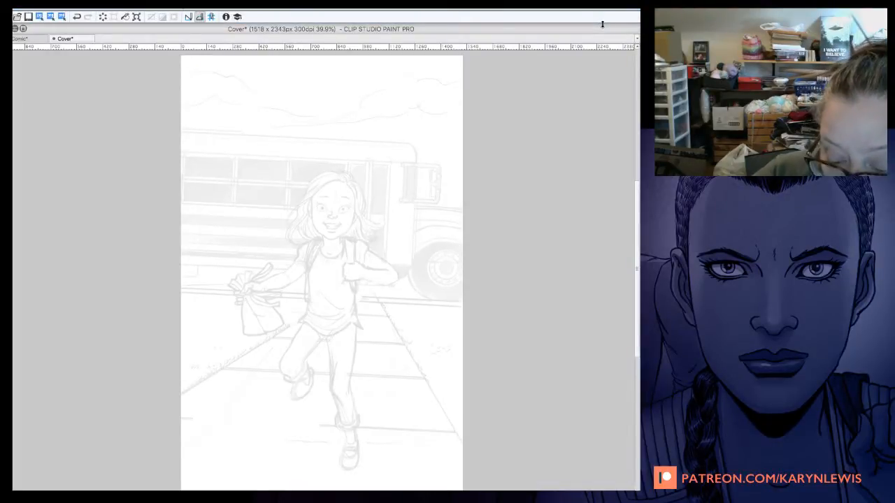
key("ctrl+plus")
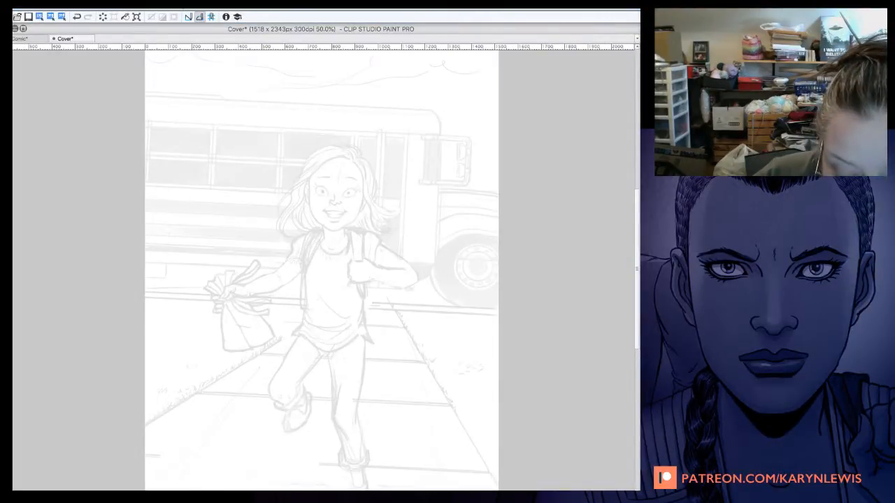
key("ctrl+plus")
key("ctrl+plus")
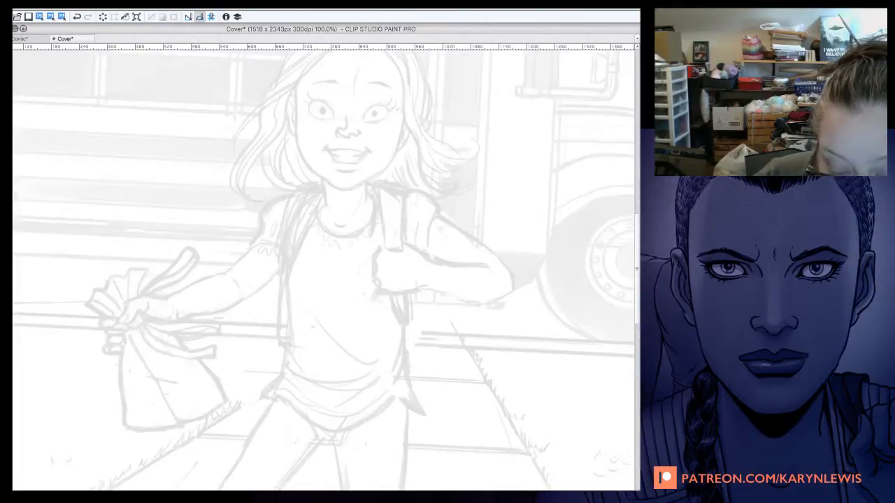
scroll(324, 271, "up", 3)
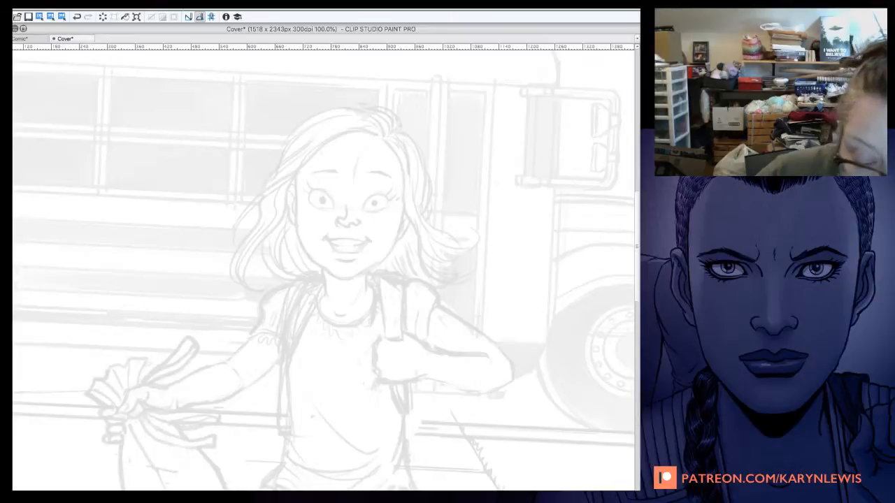
left_click_drag(384, 138, 403, 179)
key("ctrl+z")
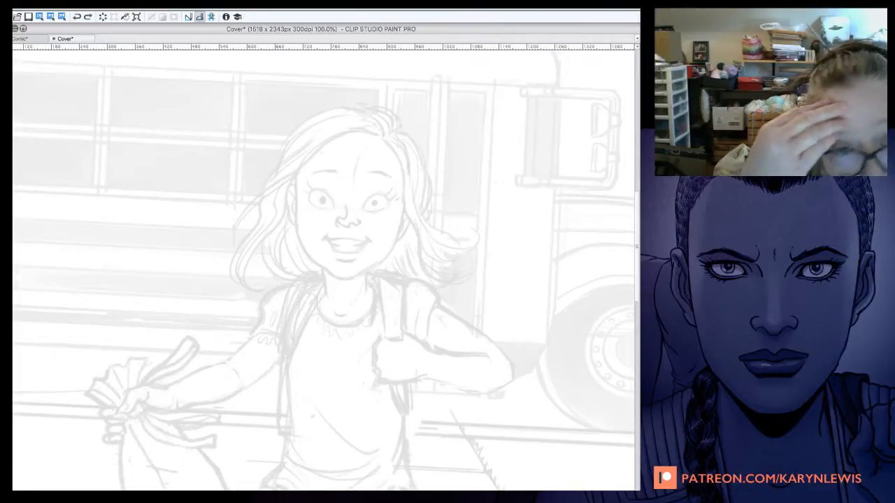
Step: Switch to Photoshop and examine the girl in chpt1-illo-Final-Drawing.jpg at 66.7% without the grid, in an enlarged window
key("super+Tab")
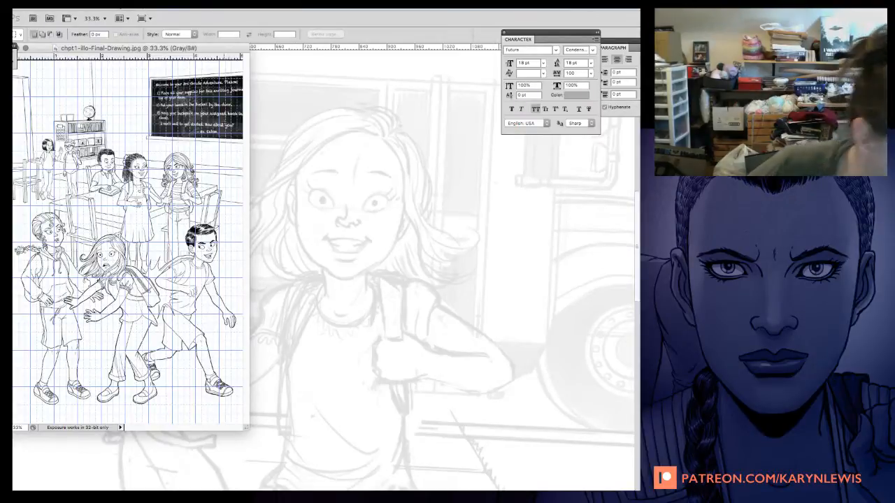
key("super+apostrophe")
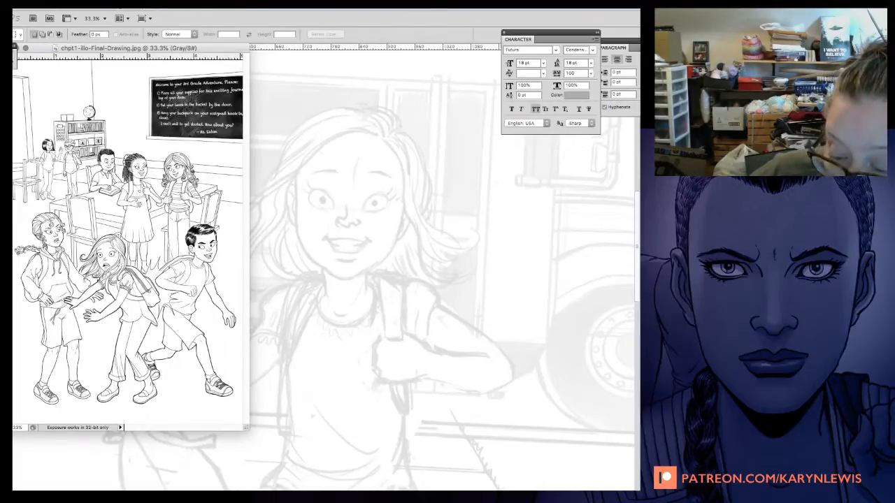
key("super+plus")
key("super+plus")
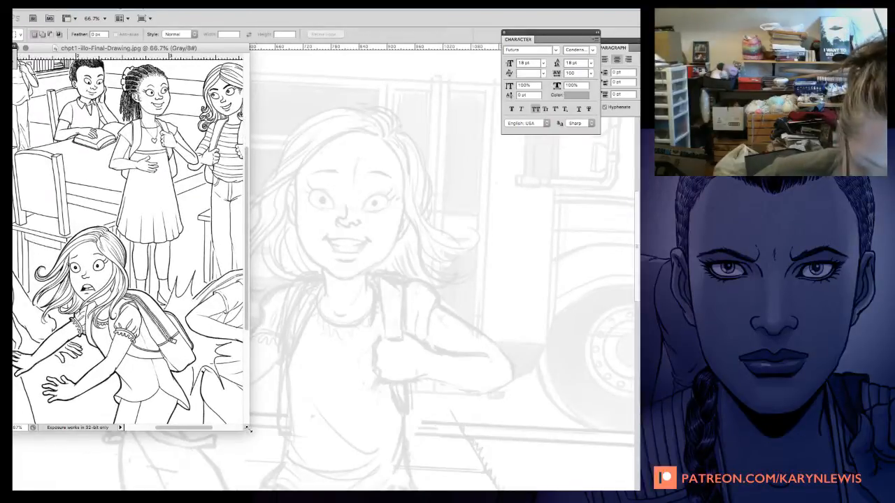
left_click_drag(246, 427, 263, 492)
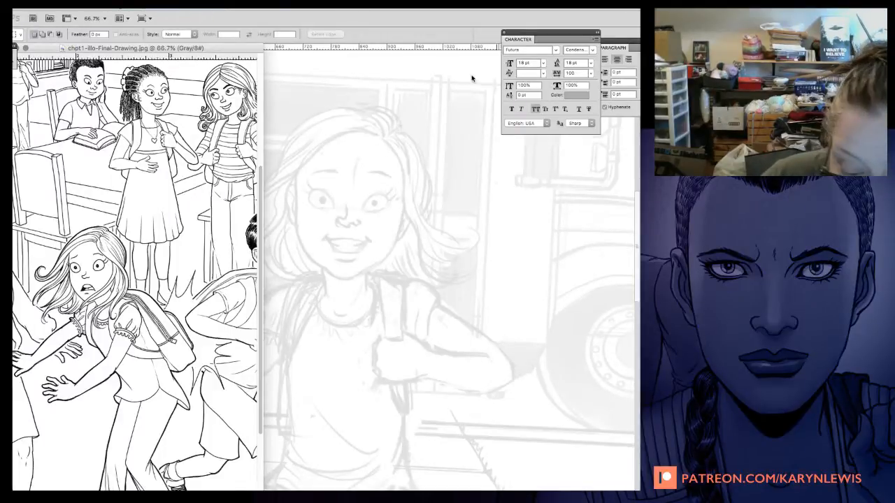
left_click(637, 200)
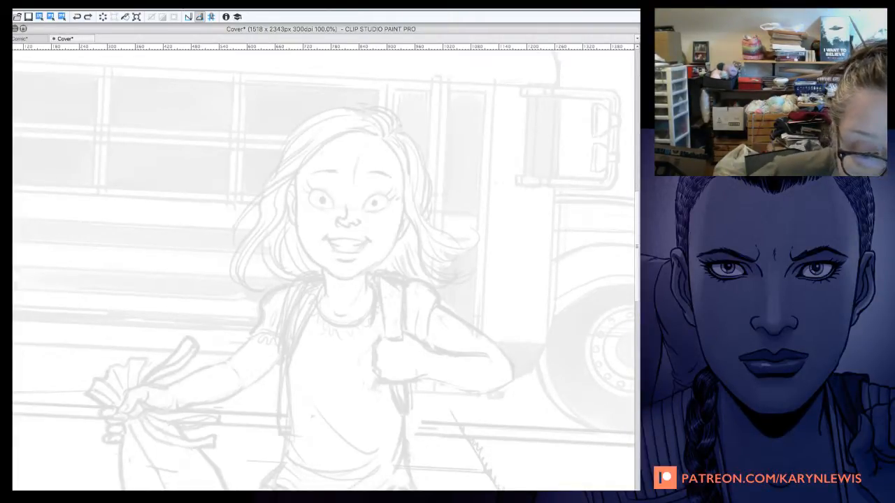
Step: Bring up Adobe Bridge, enlarge its thumbnails and window to view chpt1-illo-Grays.psd, and move the window off the canvas display
key("super+Tab")
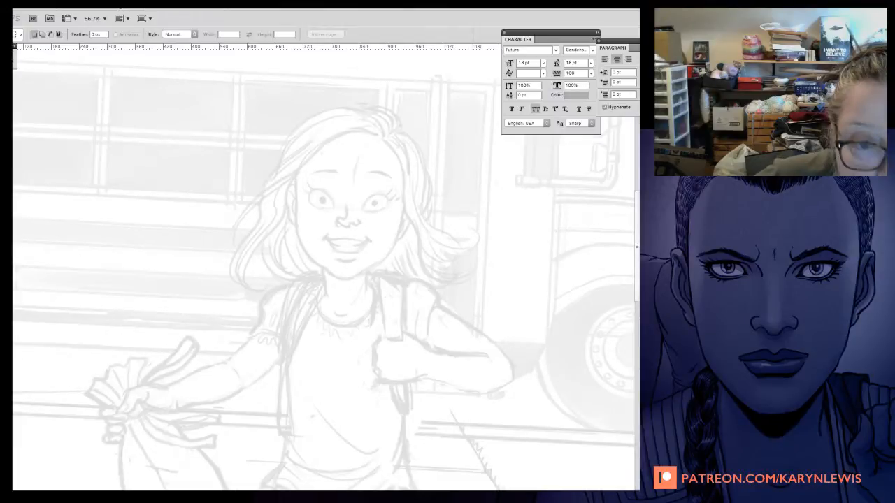
key("super+Tab")
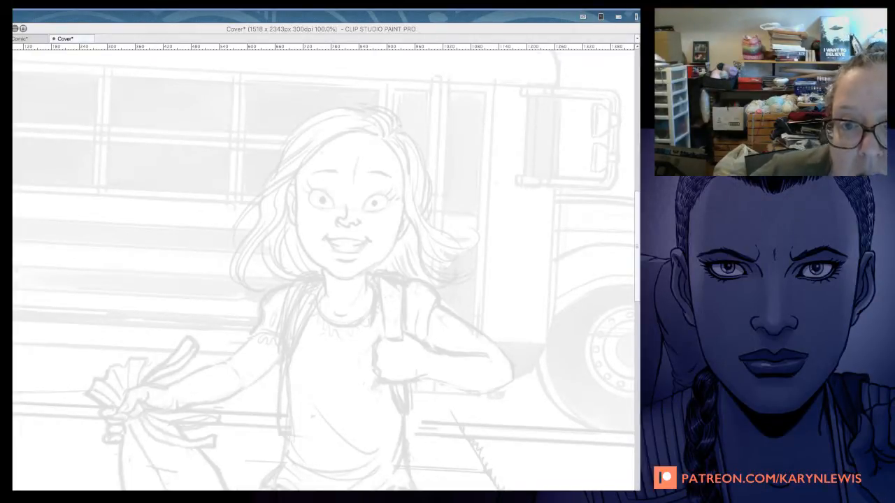
left_click_drag(639, 12, 236, 33)
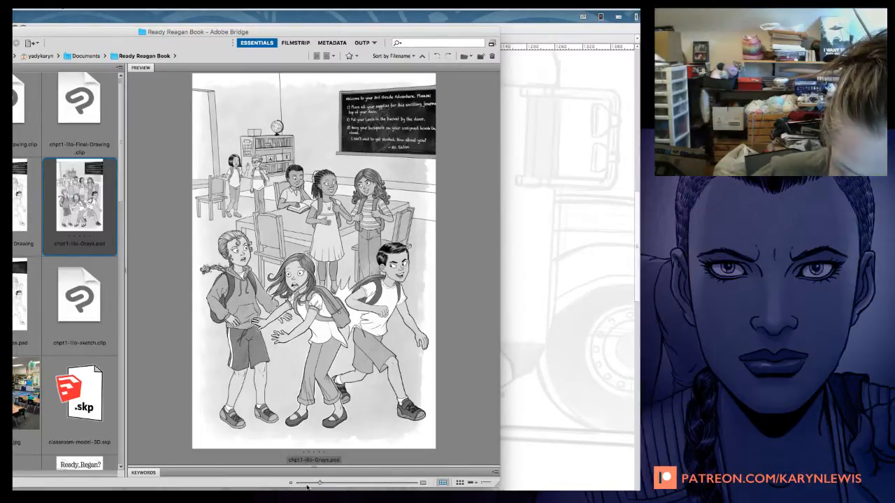
left_click_drag(322, 484, 329, 483)
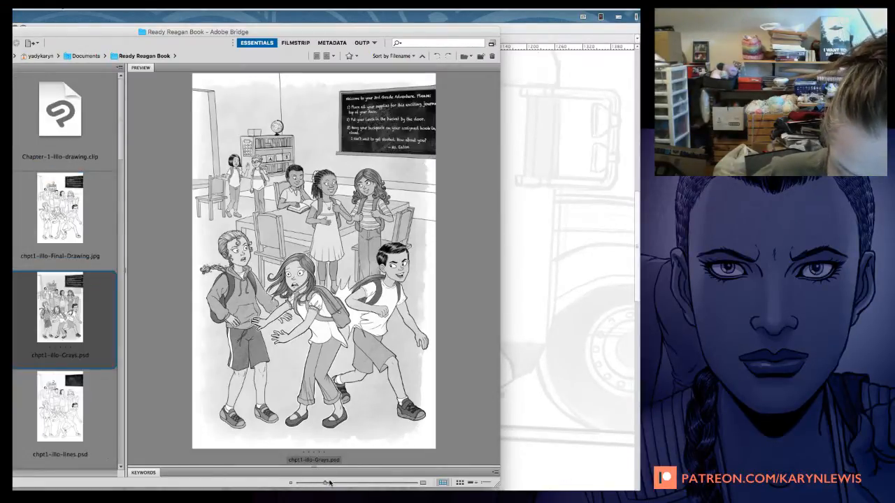
left_click_drag(498, 487, 595, 489)
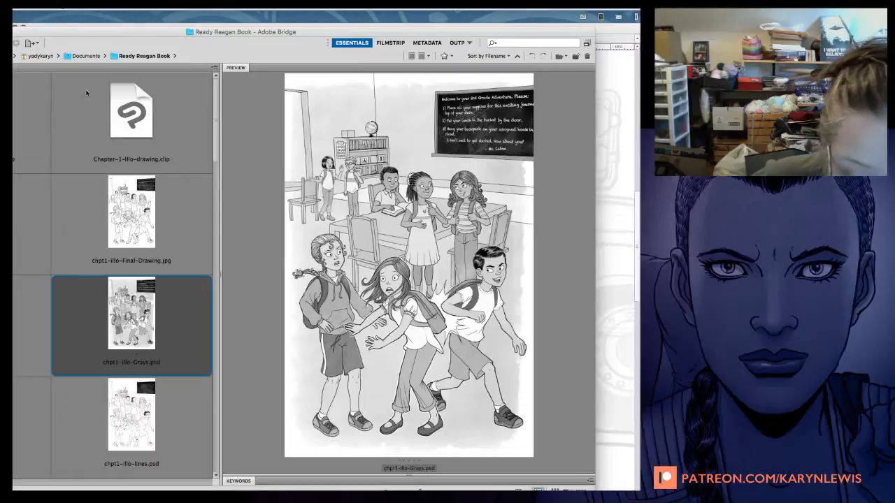
mouse_move(47, 30)
left_mouse_down()
mouse_move(283, 54)
mouse_move(742, 124)
mouse_move(818, 124)
left_mouse_up()
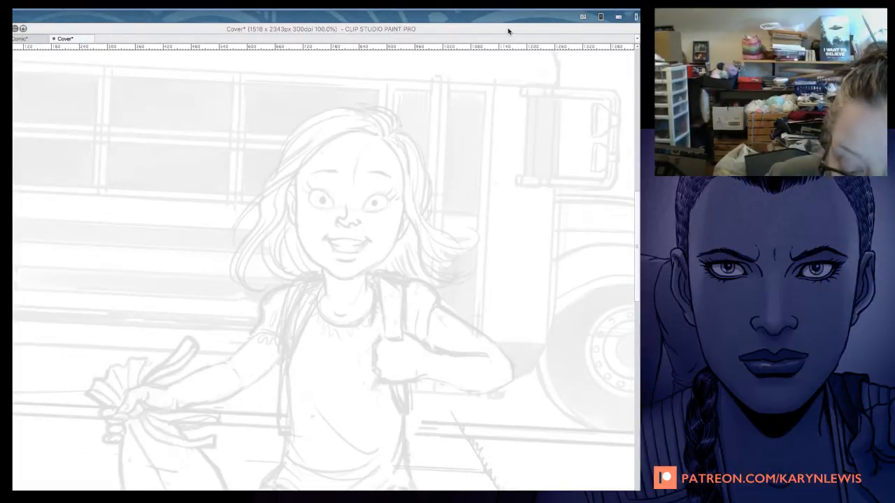
Step: Return to Clip Studio Paint and try to ink the side of the girl's neck and the backpack strap beside it
mouse_move(509, 24)
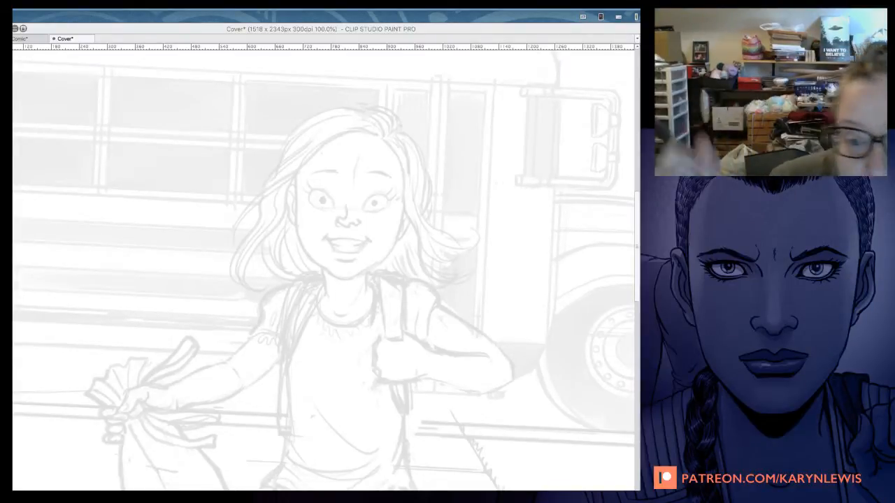
left_click(493, 28)
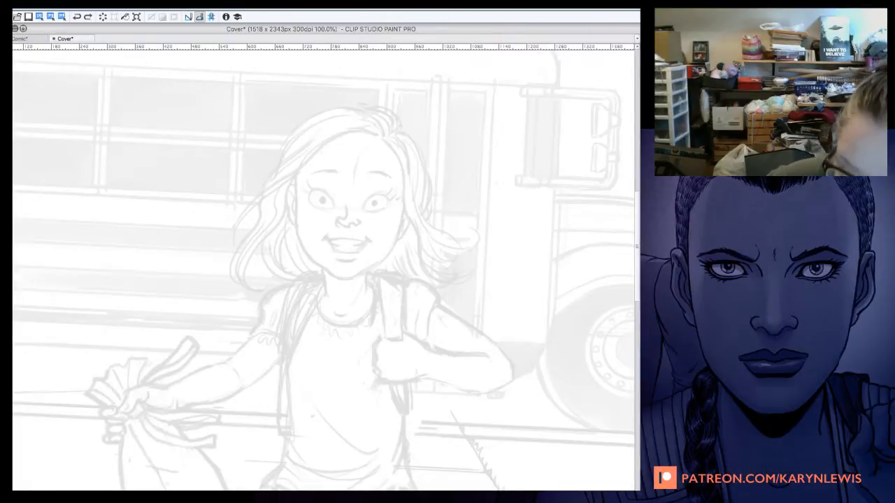
key("super+plus")
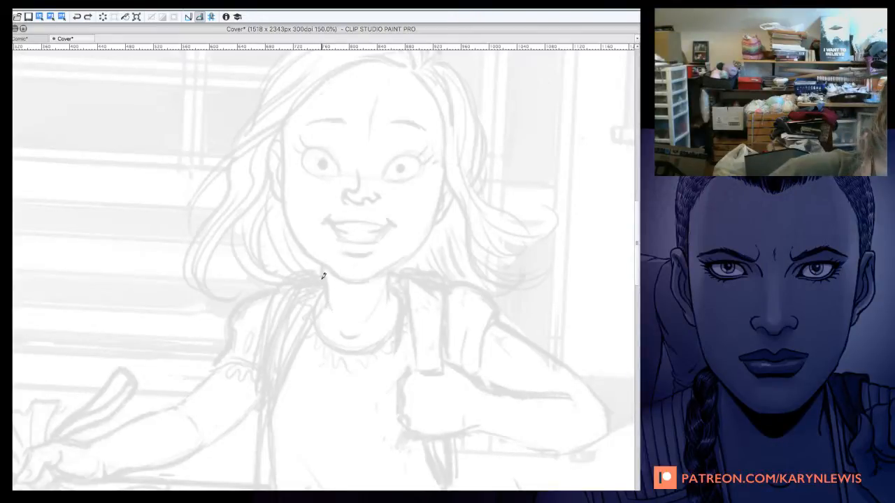
mouse_move(321, 279)
left_mouse_down()
mouse_move(286, 283)
mouse_move(269, 311)
mouse_move(281, 289)
mouse_move(275, 298)
mouse_move(299, 286)
left_mouse_up()
key("e")
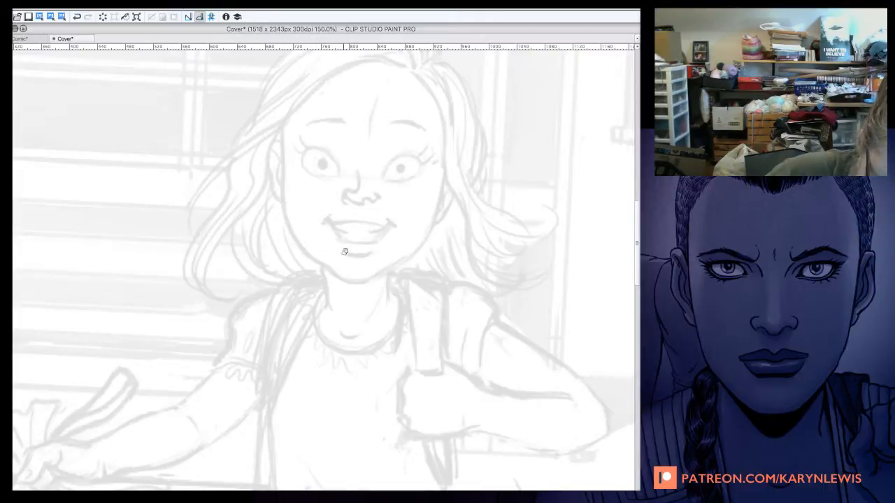
key("p")
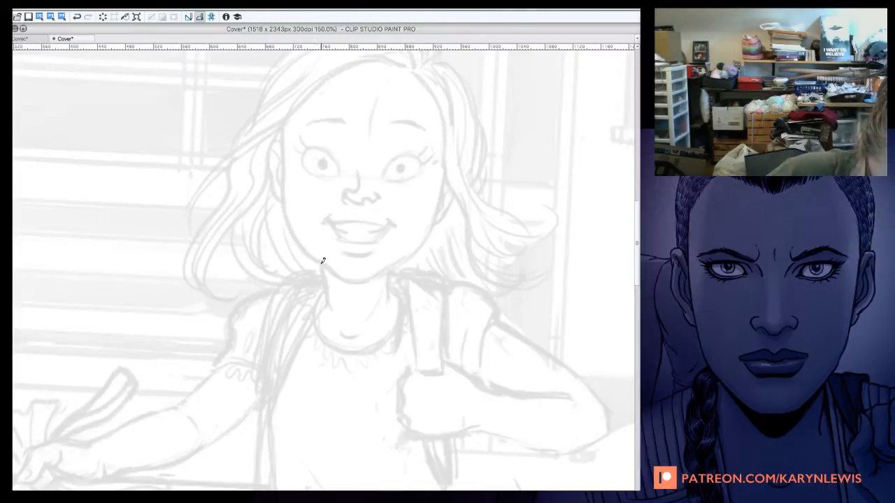
left_click_drag(321, 264, 328, 312)
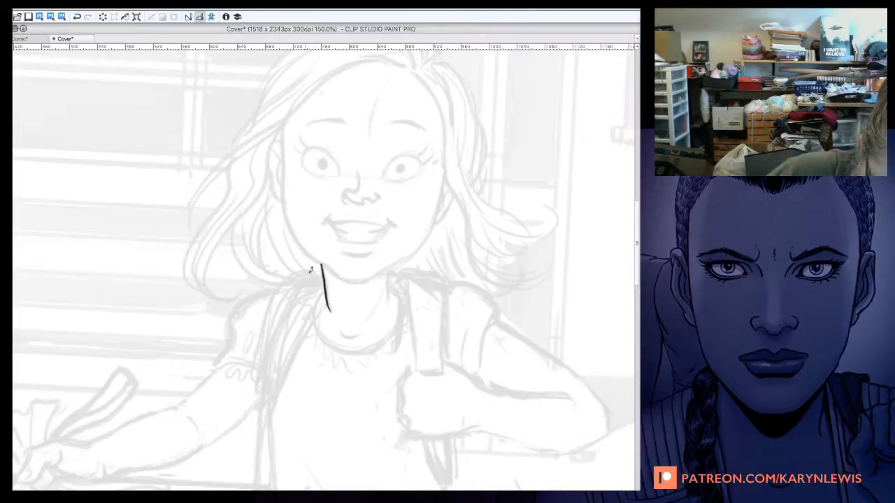
mouse_move(321, 266)
left_mouse_down()
mouse_move(279, 285)
mouse_move(264, 346)
mouse_move(266, 434)
left_mouse_up()
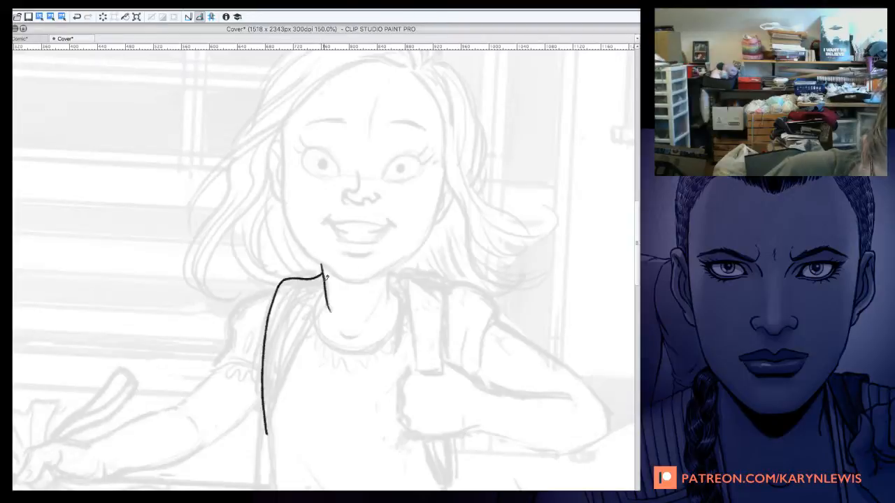
left_click_drag(325, 277, 269, 433)
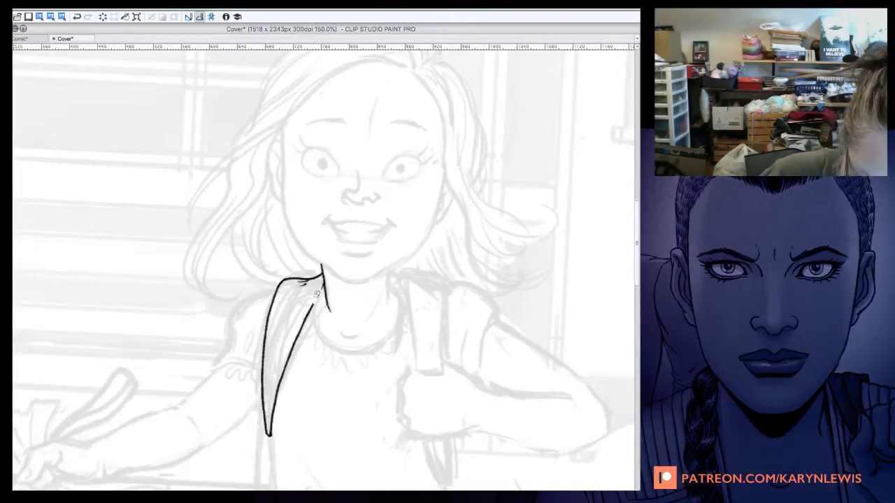
mouse_move(315, 294)
left_mouse_down()
mouse_move(302, 276)
mouse_move(270, 306)
mouse_move(266, 435)
mouse_move(301, 290)
mouse_move(306, 301)
mouse_move(274, 411)
mouse_move(284, 369)
left_mouse_up()
left_click_drag(322, 272, 327, 307)
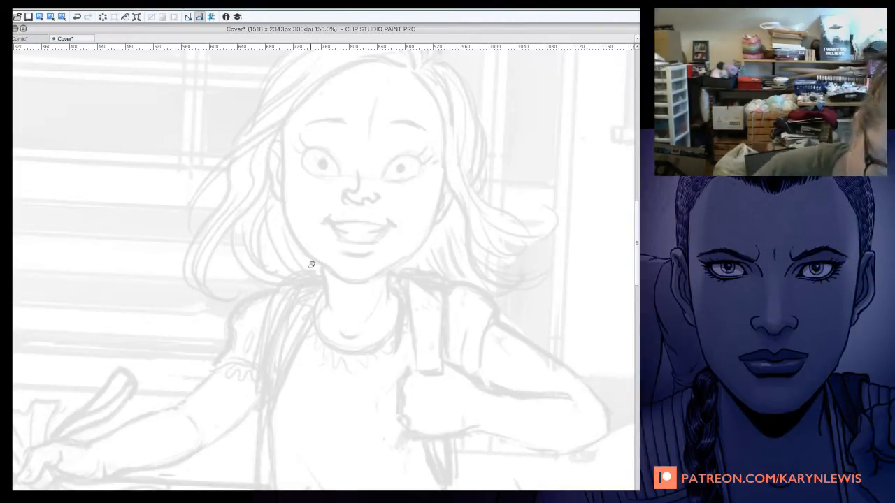
Step: Ink the sleeve's shoulder curve on the bag-carrying arm and the adjacent backpack strap with a doubled inner edge
mouse_move(277, 287)
left_mouse_down()
mouse_move(255, 286)
mouse_move(227, 310)
mouse_move(237, 303)
mouse_move(224, 353)
left_mouse_up()
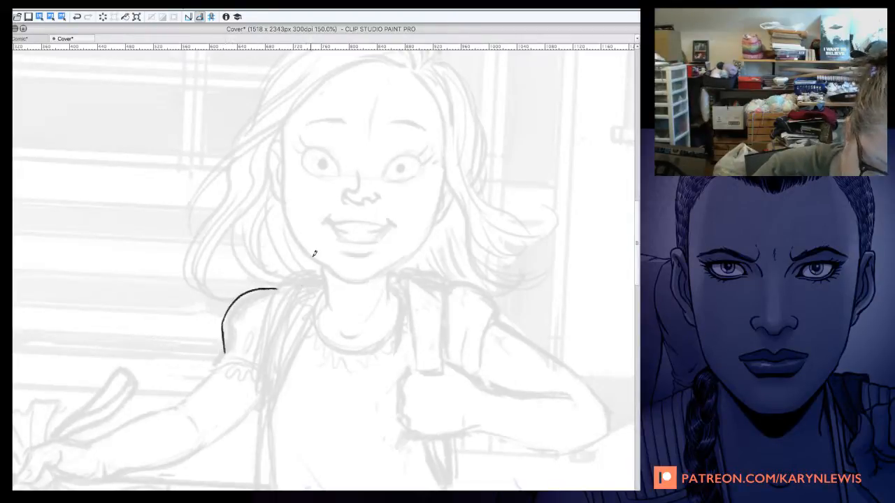
mouse_move(320, 278)
left_mouse_down()
mouse_move(286, 290)
mouse_move(266, 343)
mouse_move(263, 364)
mouse_move(273, 321)
mouse_move(268, 426)
left_mouse_up()
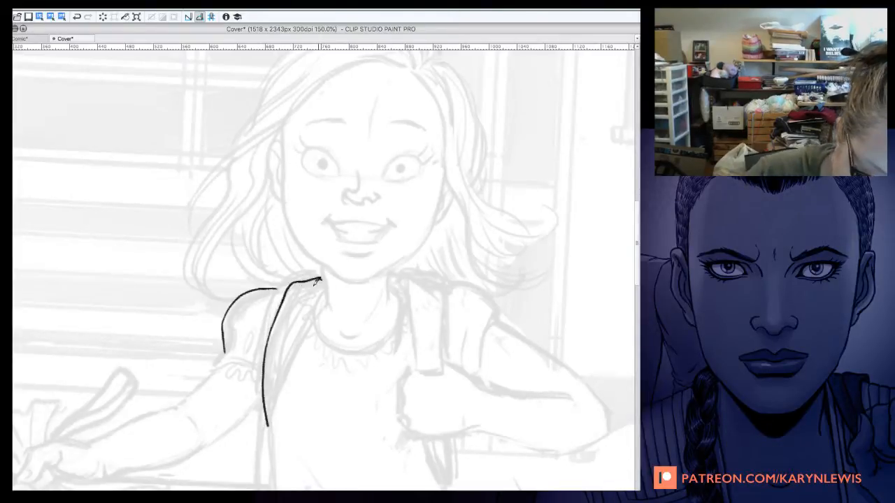
mouse_move(316, 281)
left_mouse_down()
mouse_move(289, 341)
mouse_move(270, 431)
left_mouse_up()
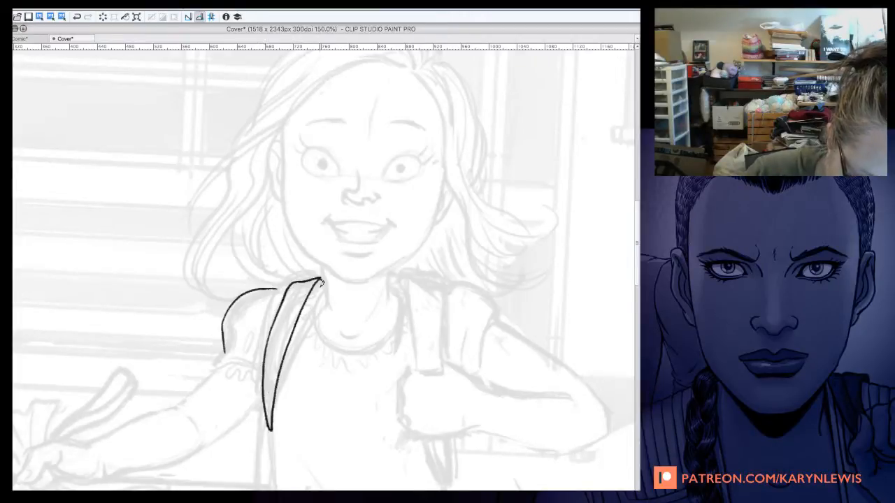
mouse_move(321, 281)
left_mouse_down()
mouse_move(286, 361)
mouse_move(271, 432)
left_mouse_up()
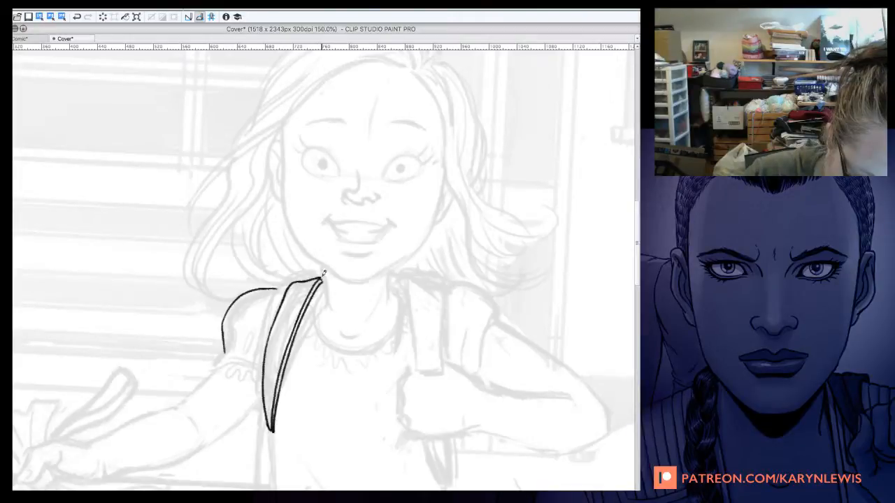
Step: Ink the side of the neck beside the backpack strap and the round neckline of the shirt
left_click_drag(322, 264, 328, 306)
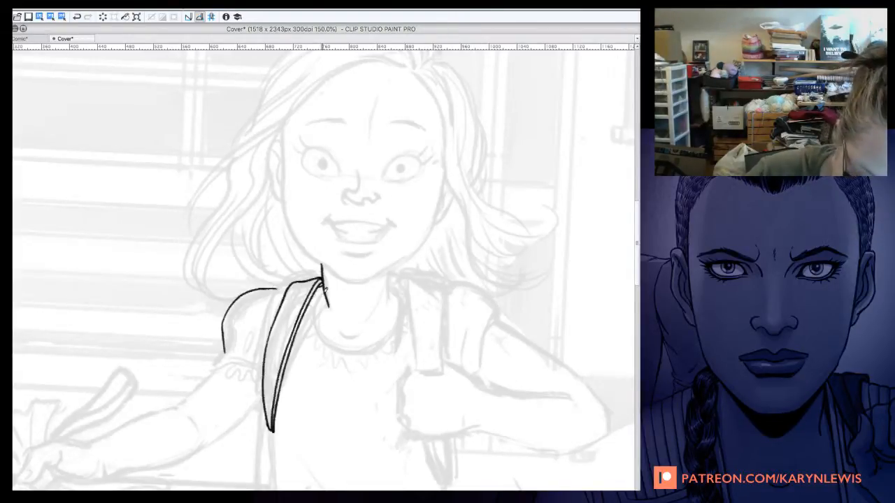
mouse_move(325, 290)
left_mouse_down()
mouse_move(323, 332)
mouse_move(353, 351)
mouse_move(390, 328)
mouse_move(402, 300)
mouse_move(389, 283)
left_mouse_up()
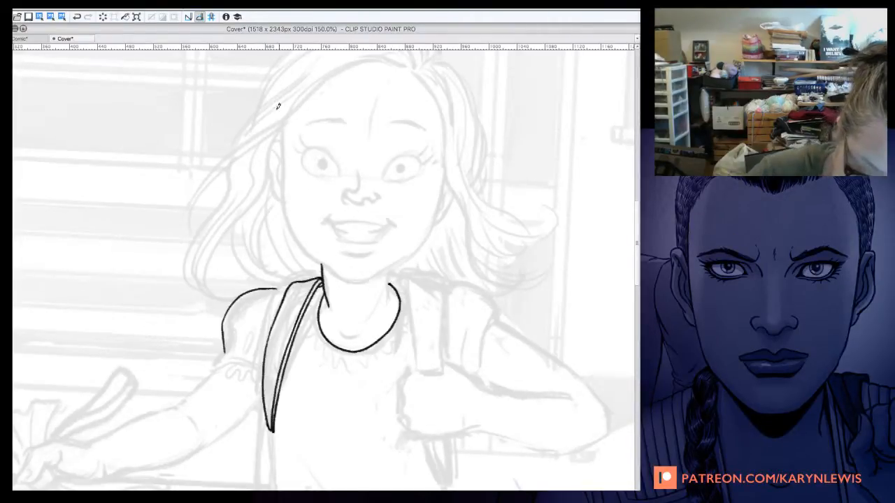
Step: Ink the face contour down both cheeks and around the chin, plus the hair edge from the parting past the cheek
mouse_move(281, 129)
left_mouse_down()
mouse_move(295, 230)
mouse_move(290, 219)
mouse_move(324, 267)
left_mouse_up()
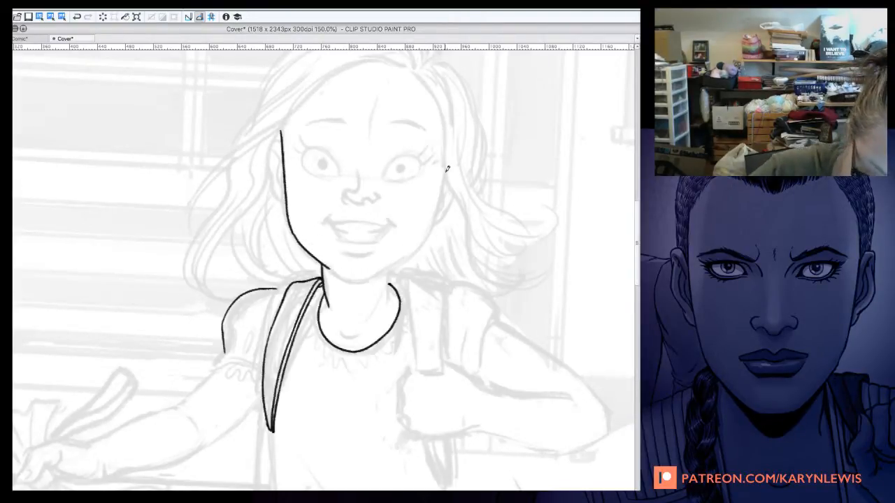
mouse_move(446, 166)
left_mouse_down()
mouse_move(420, 249)
mouse_move(381, 272)
left_mouse_up()
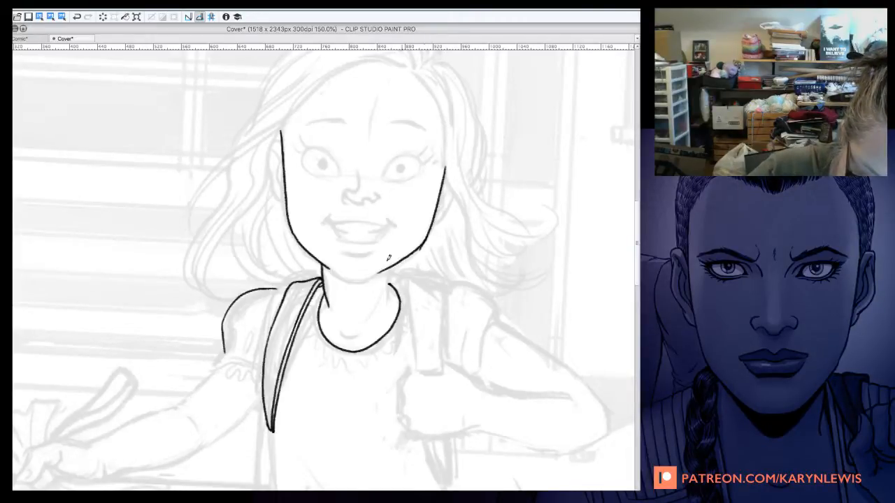
mouse_move(328, 264)
left_mouse_down()
mouse_move(343, 280)
mouse_move(381, 272)
left_mouse_up()
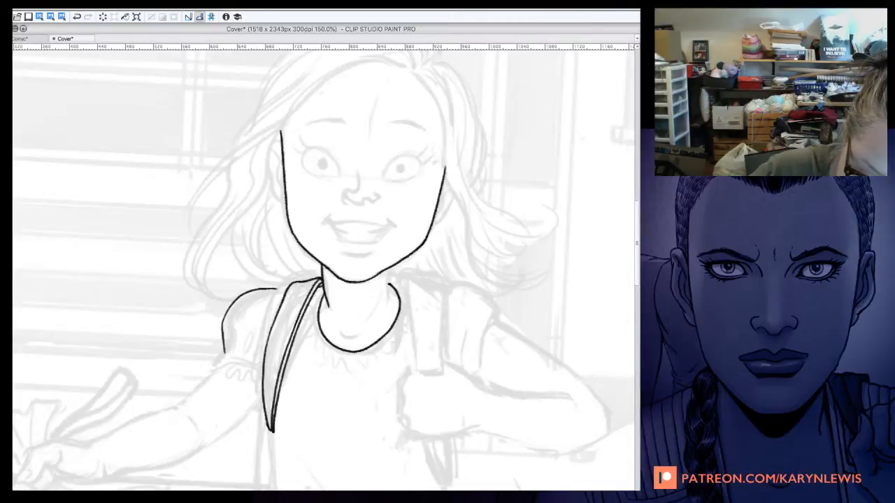
mouse_move(414, 69)
left_mouse_down()
mouse_move(435, 90)
mouse_move(463, 211)
left_mouse_up()
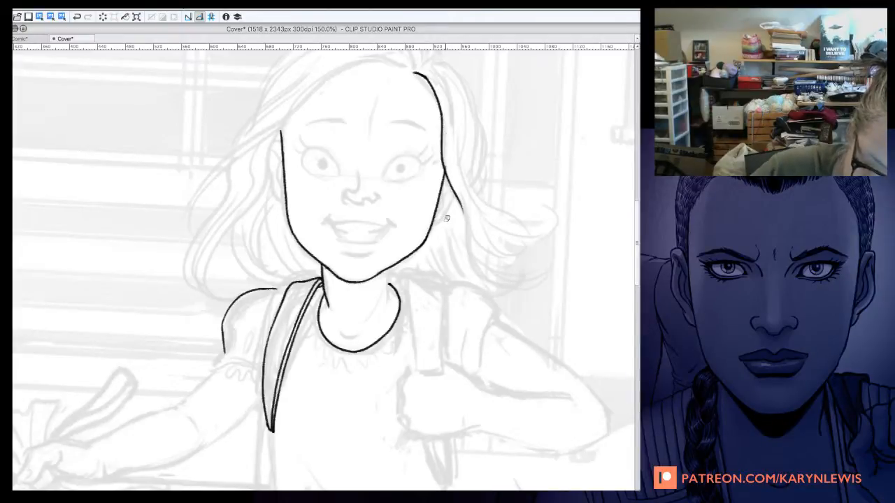
Step: Redo the hair edge from the parting past the cheek to an outward-curling tip and ink the earlobe tucked beside it
mouse_move(418, 70)
left_mouse_down()
mouse_move(438, 112)
mouse_move(434, 94)
mouse_move(449, 173)
mouse_move(473, 231)
left_mouse_up()
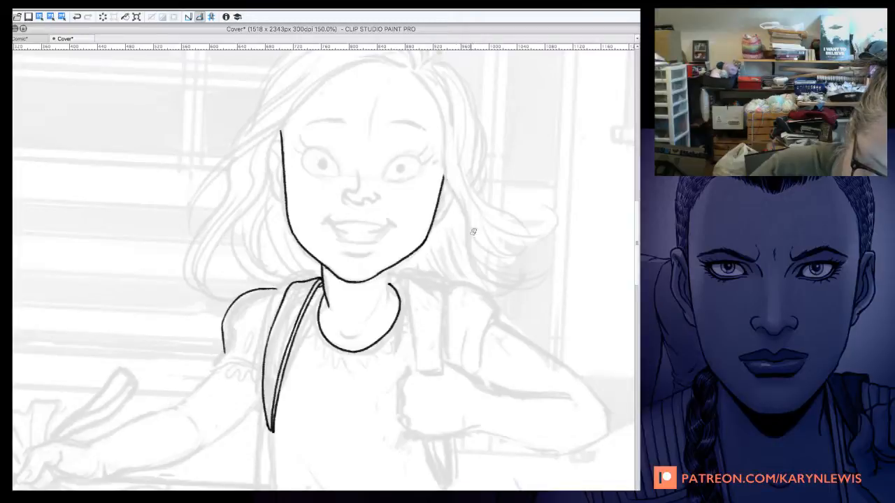
left_click_drag(322, 247, 311, 292)
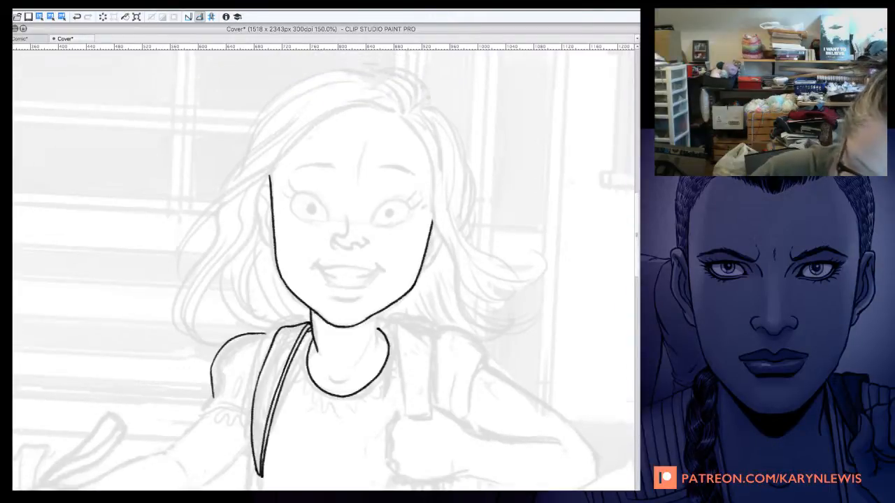
mouse_move(406, 114)
left_mouse_down()
mouse_move(424, 133)
mouse_move(432, 207)
mouse_move(473, 309)
mouse_move(498, 319)
left_mouse_up()
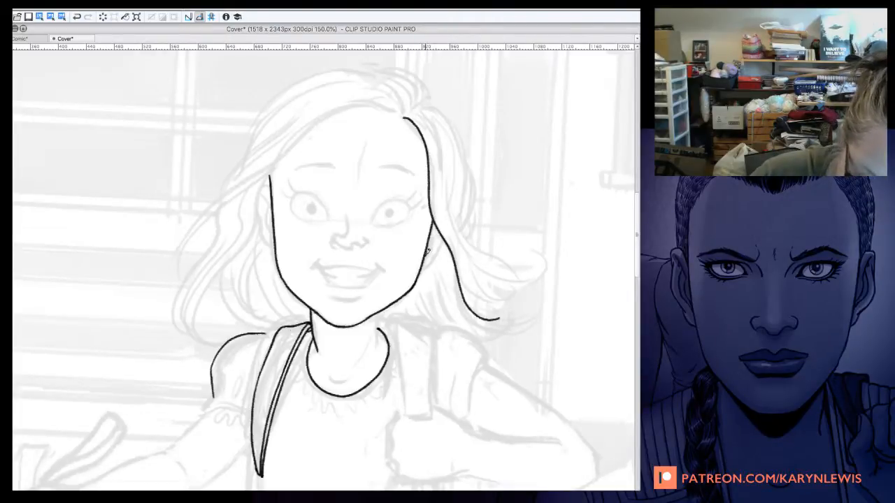
left_click_drag(425, 255, 442, 238)
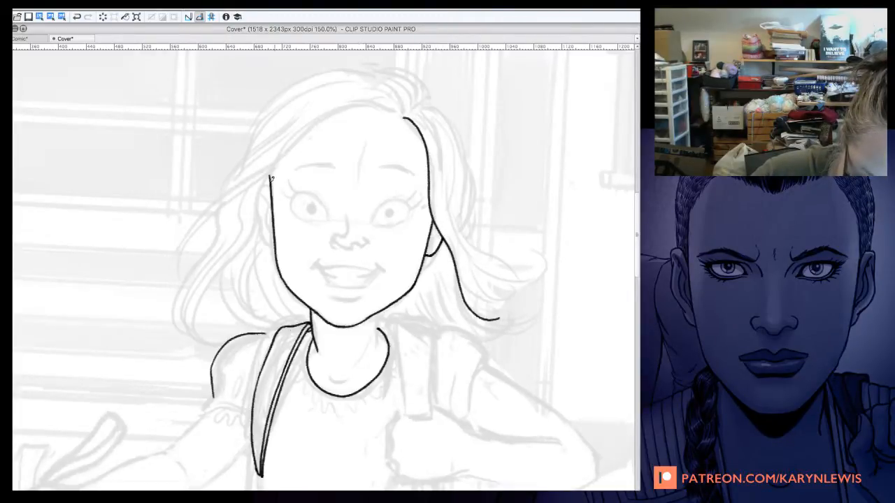
Step: Ink the ear and the long hair lock behind it on the inked strap's side, with curved inner strands falling to the shoulder
mouse_move(271, 173)
left_mouse_down()
mouse_move(256, 229)
mouse_move(204, 288)
mouse_move(198, 328)
mouse_move(224, 340)
left_mouse_up()
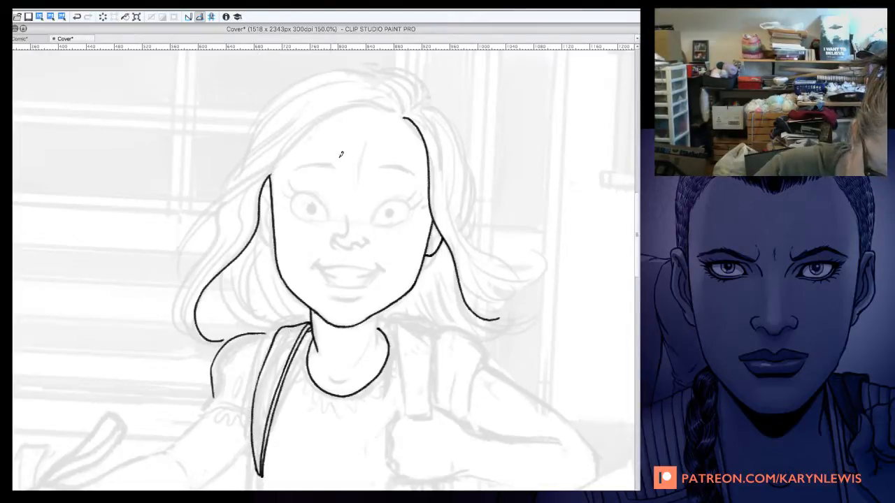
mouse_move(258, 224)
left_mouse_down()
mouse_move(268, 244)
mouse_move(274, 237)
mouse_move(248, 292)
mouse_move(283, 321)
left_mouse_up()
mouse_move(255, 232)
left_mouse_down()
mouse_move(240, 277)
mouse_move(248, 311)
mouse_move(283, 324)
left_mouse_up()
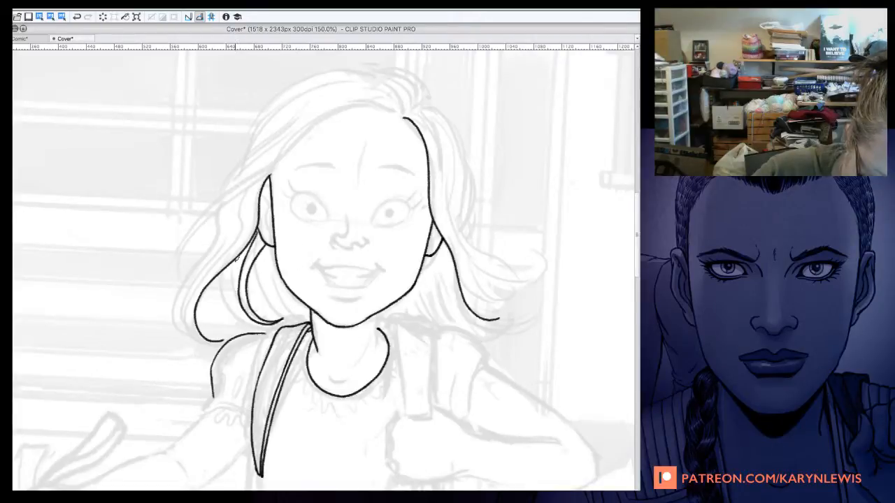
mouse_move(236, 258)
left_mouse_down()
mouse_move(232, 282)
mouse_move(259, 320)
left_mouse_up()
left_click_drag(227, 306, 254, 327)
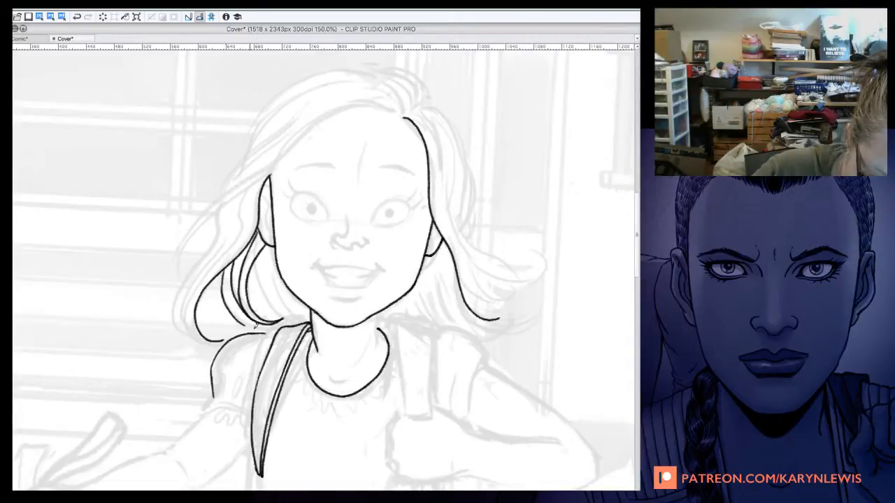
mouse_move(234, 260)
left_mouse_down()
mouse_move(229, 283)
mouse_move(261, 327)
left_mouse_up()
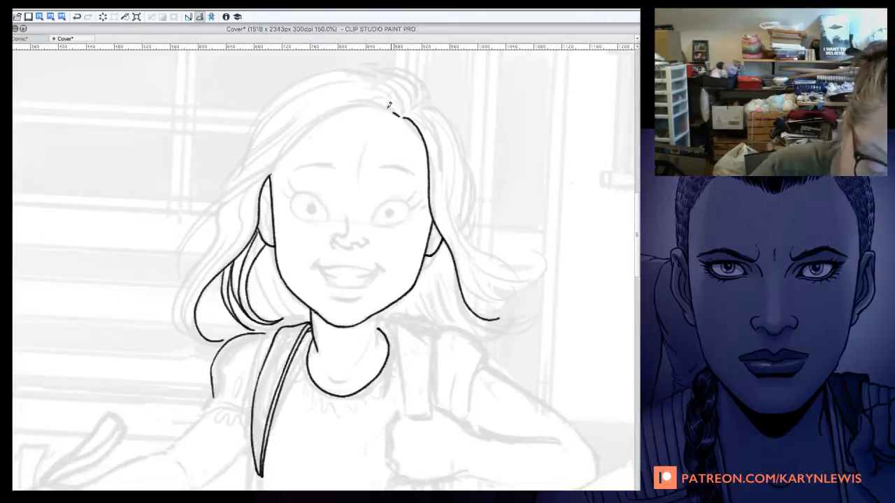
Step: Ink the hairline from the parting across the forehead into the windblown hair above the inked strap, filling that section with flowing strands
mouse_move(391, 109)
left_mouse_down()
mouse_move(346, 103)
mouse_move(302, 135)
mouse_move(209, 215)
mouse_move(189, 246)
mouse_move(190, 268)
left_mouse_up()
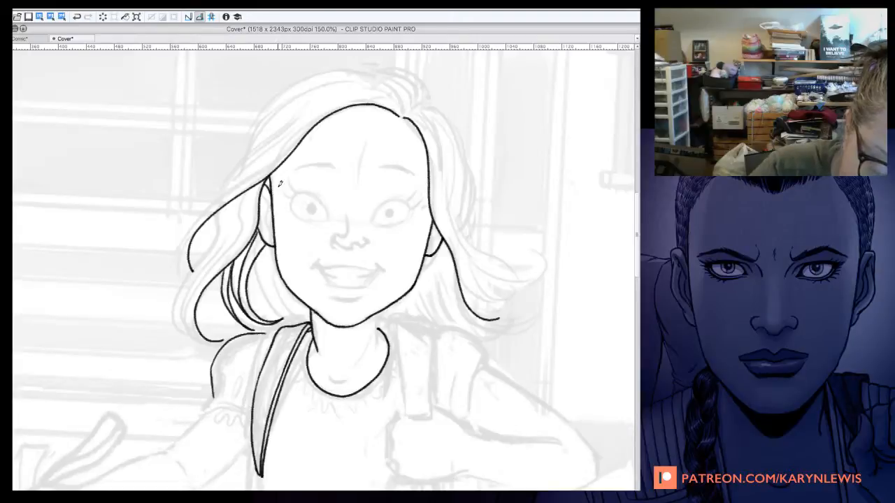
mouse_move(265, 180)
left_mouse_down()
mouse_move(263, 208)
mouse_move(256, 183)
left_mouse_up()
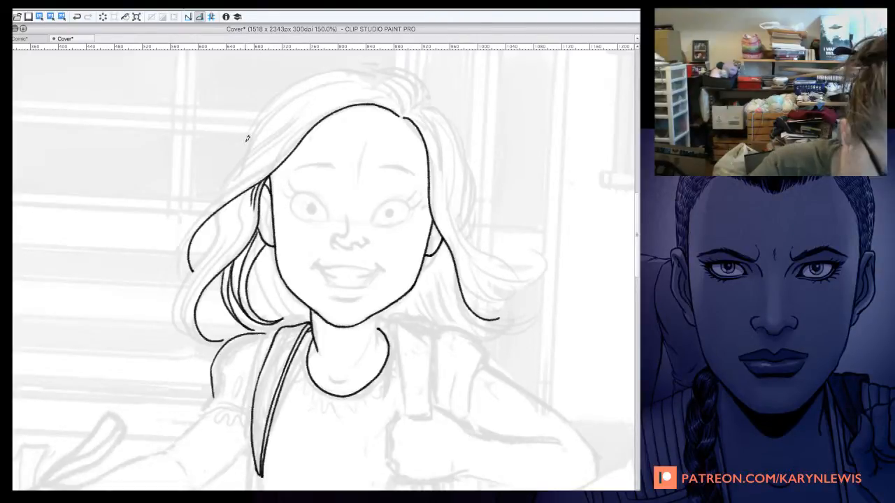
key("ctrl+z")
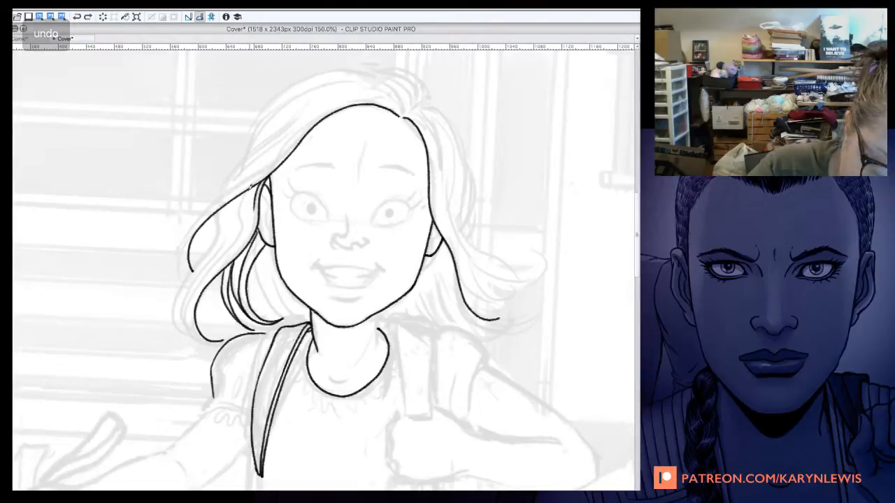
mouse_move(255, 182)
left_mouse_down()
mouse_move(239, 233)
mouse_move(193, 295)
mouse_move(194, 319)
mouse_move(223, 341)
left_mouse_up()
mouse_move(259, 181)
left_mouse_down()
mouse_move(252, 212)
mouse_move(268, 200)
mouse_move(249, 196)
mouse_move(218, 213)
mouse_move(218, 235)
mouse_move(181, 285)
mouse_move(195, 327)
left_mouse_up()
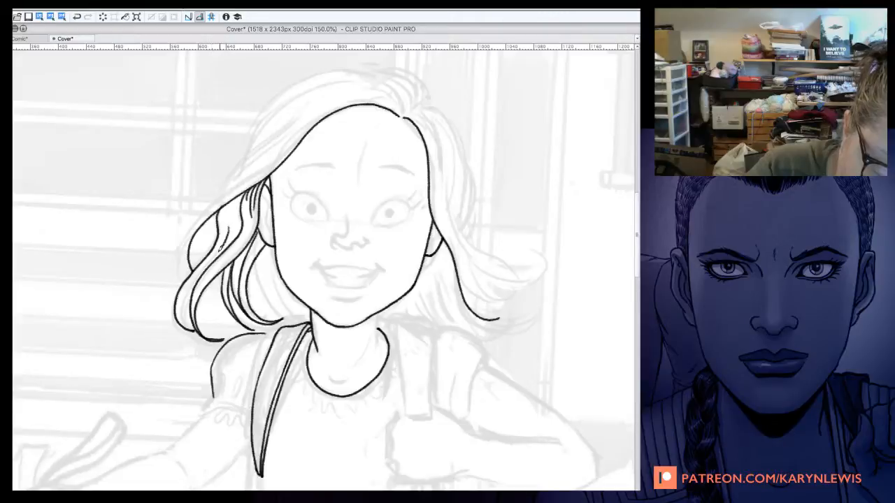
mouse_move(220, 247)
left_mouse_down()
mouse_move(180, 303)
mouse_move(180, 321)
mouse_move(197, 315)
left_mouse_up()
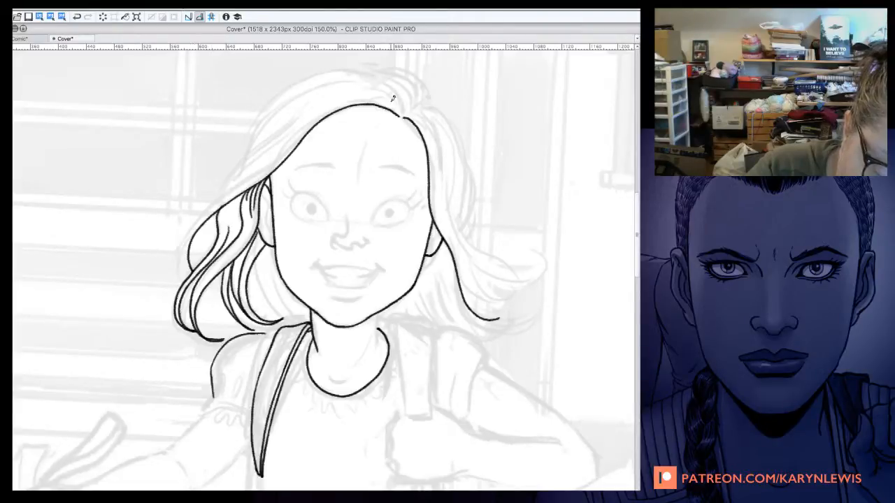
left_click_drag(247, 188, 222, 215)
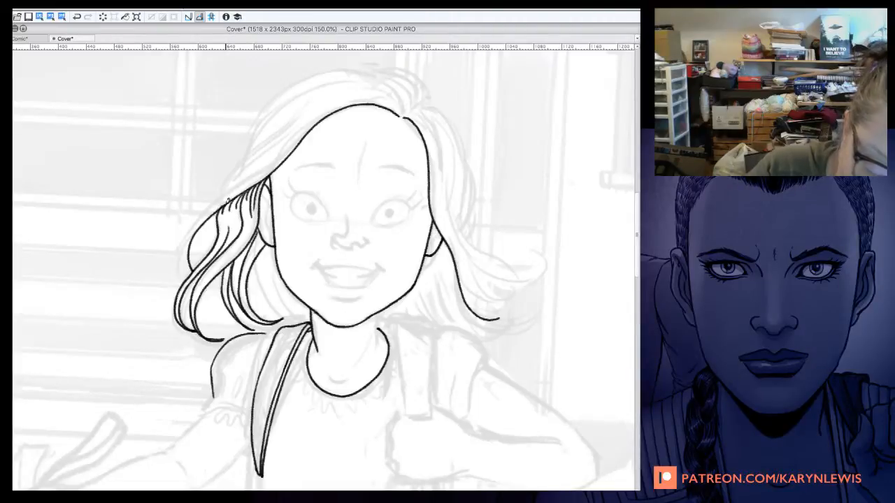
Step: Ink the almond-shaped outlines of both eyes
mouse_move(327, 218)
left_mouse_down()
mouse_move(309, 187)
mouse_move(294, 191)
mouse_move(297, 214)
mouse_move(331, 211)
mouse_move(302, 189)
mouse_move(297, 210)
mouse_move(306, 201)
left_mouse_up()
key("e")
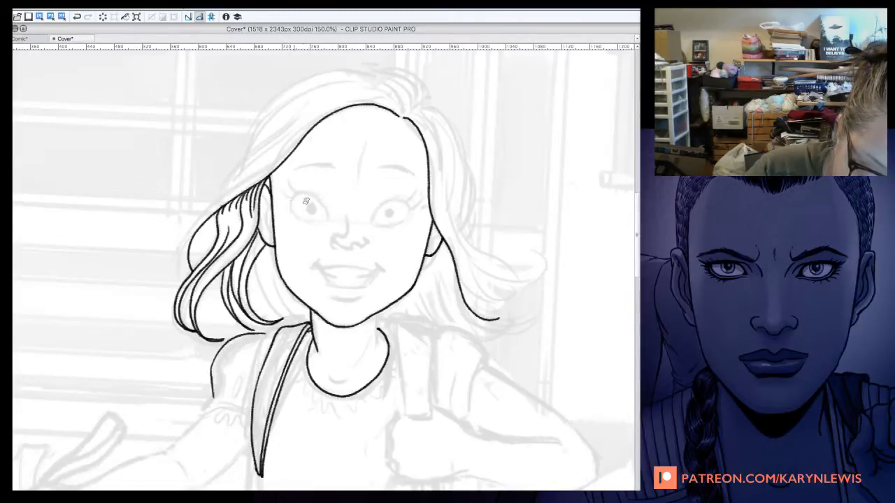
key("p")
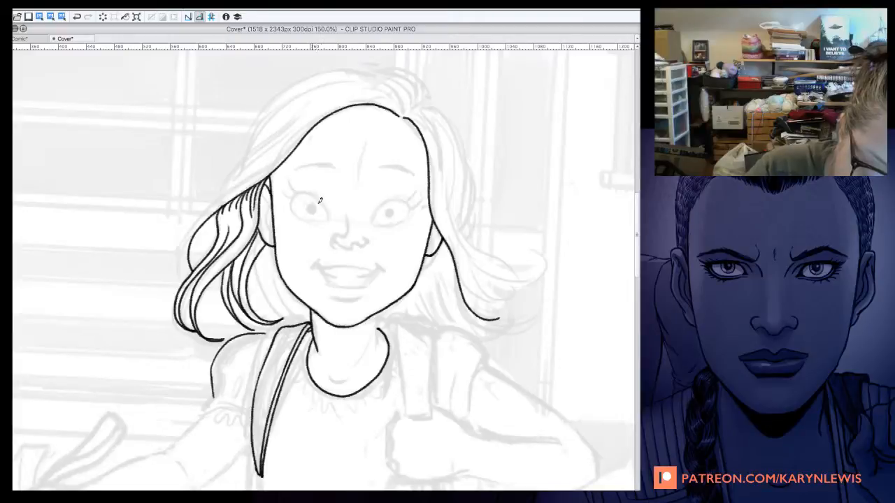
mouse_move(328, 218)
left_mouse_down()
mouse_move(309, 189)
mouse_move(302, 216)
mouse_move(321, 219)
left_mouse_up()
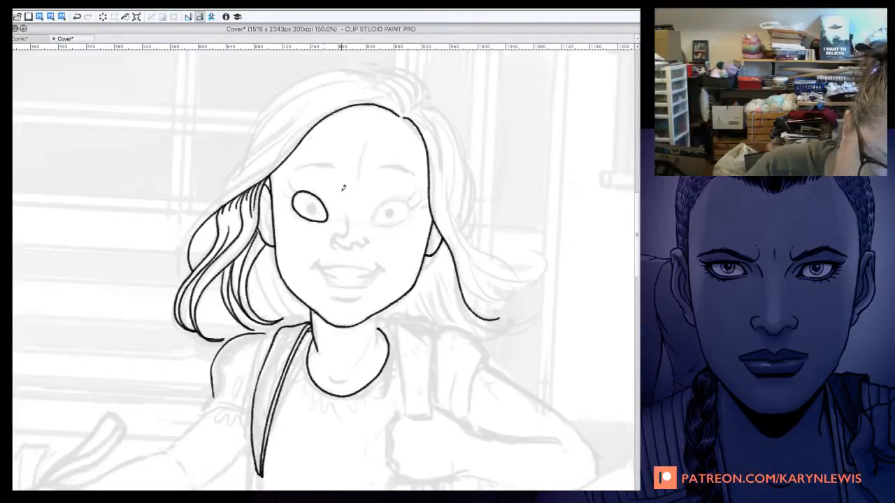
mouse_move(411, 207)
left_mouse_down()
mouse_move(392, 198)
mouse_move(374, 215)
mouse_move(380, 224)
mouse_move(412, 206)
left_mouse_up()
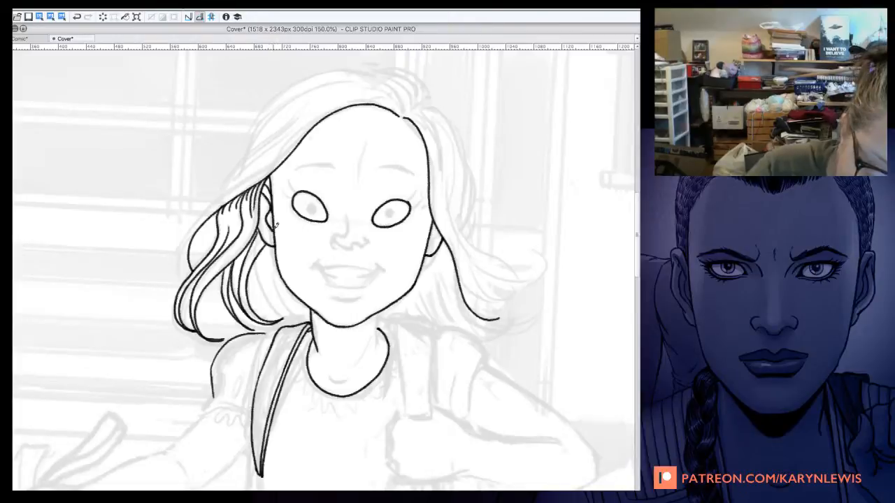
Step: Ink the inner folds of the exposed ear and the hair strands sweeping from beneath it to the neck
left_click_drag(263, 213, 265, 229)
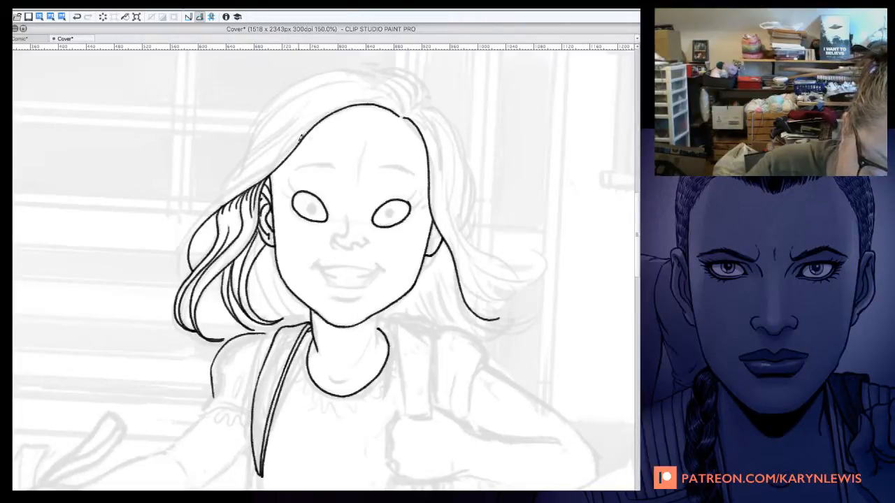
mouse_move(270, 241)
left_mouse_down()
mouse_move(269, 283)
mouse_move(302, 316)
left_mouse_up()
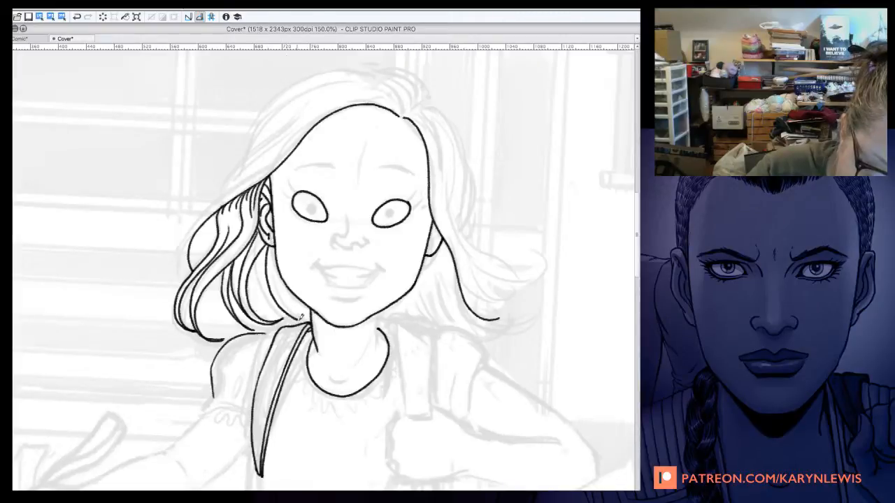
mouse_move(267, 241)
left_mouse_down()
mouse_move(262, 280)
mouse_move(279, 314)
mouse_move(297, 310)
left_mouse_up()
mouse_move(256, 257)
left_mouse_down()
mouse_move(262, 296)
mouse_move(297, 318)
left_mouse_up()
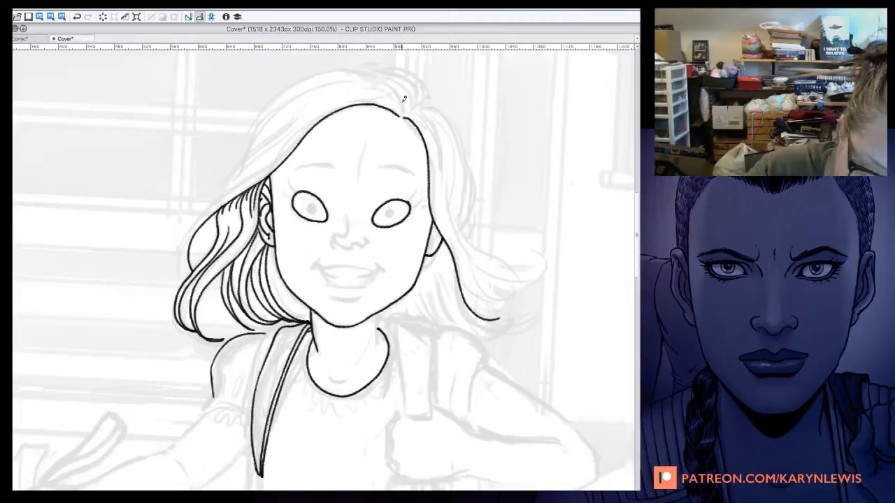
Step: Ink the hair's outer contour from the parting over the crown, plus a strand running parallel to the forehead hairline
mouse_move(404, 111)
left_mouse_down()
mouse_move(380, 77)
mouse_move(347, 70)
mouse_move(297, 86)
mouse_move(265, 130)
left_mouse_up()
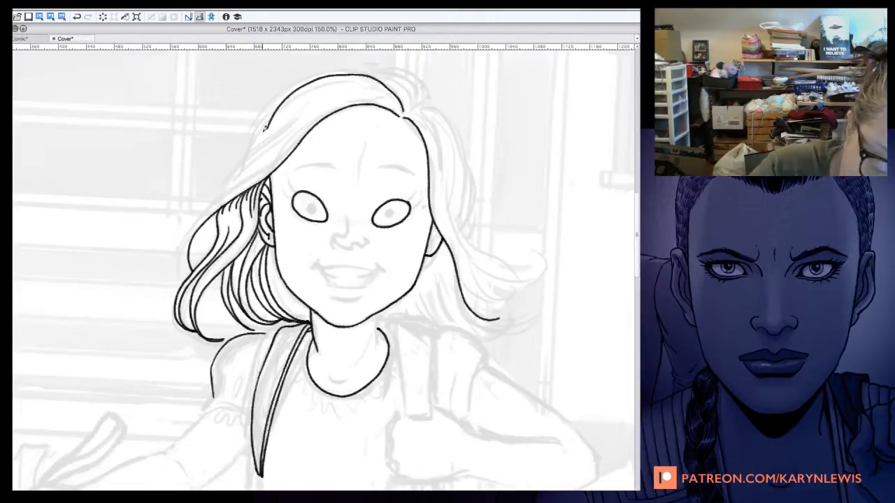
key("super+z")
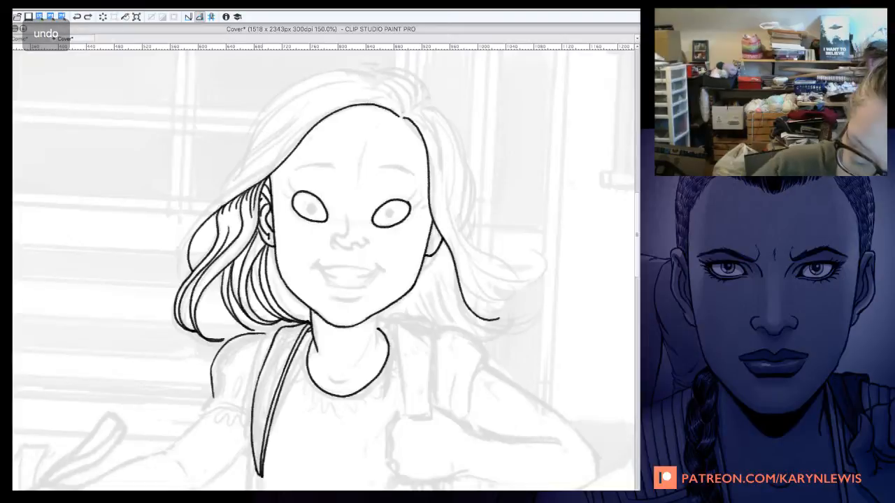
key("minus")
key("minus")
key("minus")
key("minus")
key("minus")
key("minus")
key("minus")
key("minus")
key("minus")
key("minus")
key("minus")
key("minus")
scroll(634, 199, "up", 2)
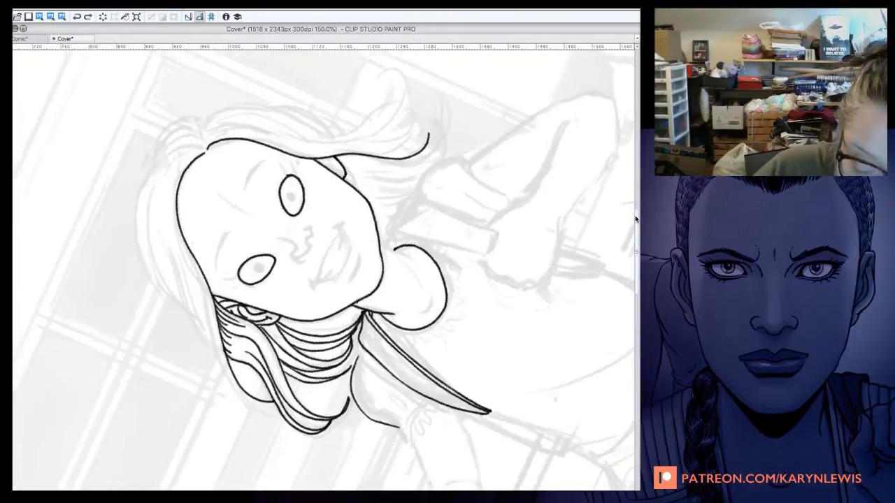
mouse_move(208, 180)
left_mouse_down()
mouse_move(152, 200)
mouse_move(134, 243)
mouse_move(149, 307)
mouse_move(168, 320)
left_mouse_up()
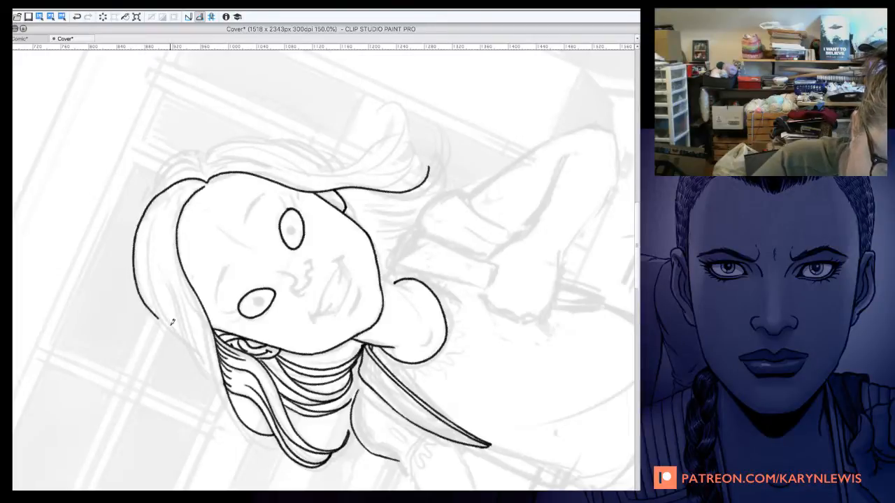
key("super+z")
mouse_move(208, 180)
left_mouse_down()
mouse_move(172, 218)
mouse_move(174, 261)
mouse_move(194, 309)
left_mouse_up()
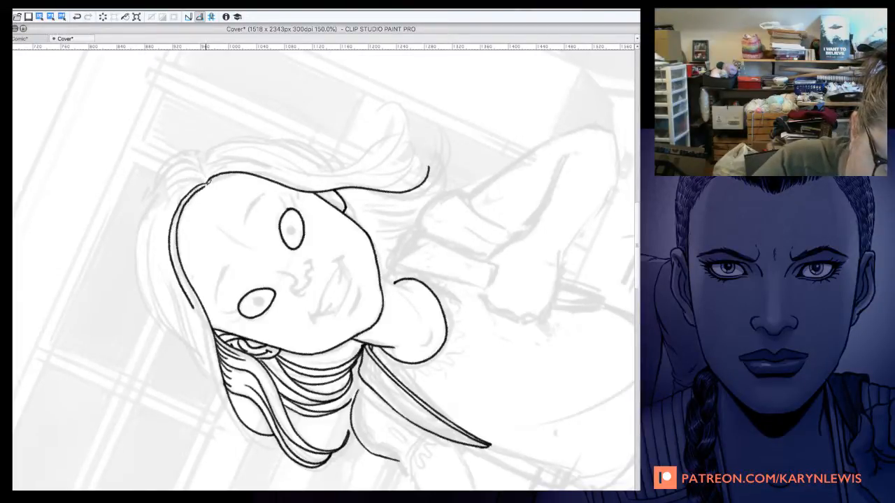
mouse_move(208, 179)
left_mouse_down()
mouse_move(166, 188)
mouse_move(148, 208)
mouse_move(138, 248)
mouse_move(155, 306)
mouse_move(184, 344)
left_mouse_up()
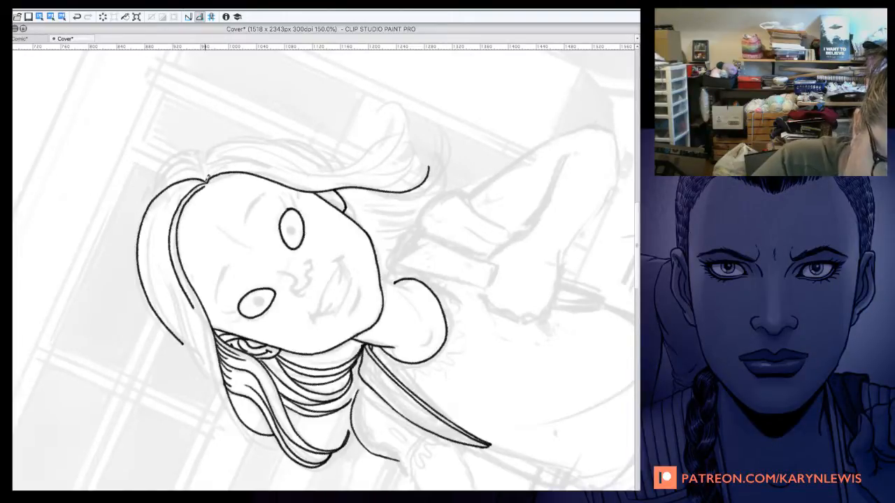
Step: Ink layered strands arching from the parting over the top of the head to give the crown volume
mouse_move(174, 171)
left_mouse_down()
mouse_move(144, 206)
mouse_move(145, 225)
left_mouse_up()
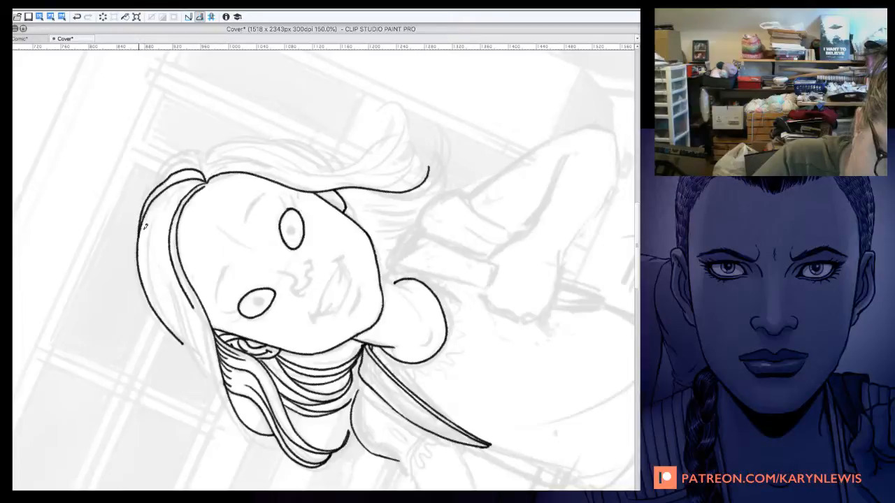
mouse_move(205, 169)
left_mouse_down()
mouse_move(191, 159)
mouse_move(166, 166)
mouse_move(149, 193)
left_mouse_up()
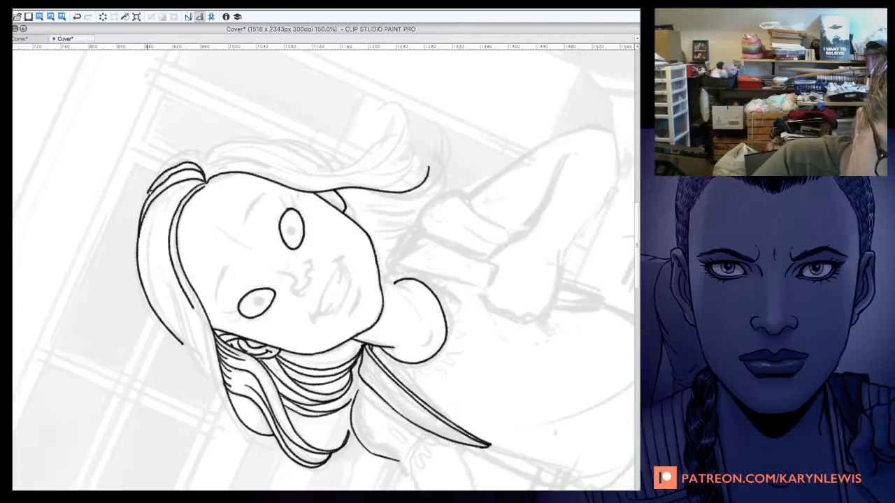
mouse_move(206, 169)
left_mouse_down()
mouse_move(203, 158)
mouse_move(180, 152)
mouse_move(160, 165)
mouse_move(143, 202)
left_mouse_up()
mouse_move(204, 178)
left_mouse_down()
mouse_move(163, 202)
mouse_move(150, 261)
left_mouse_up()
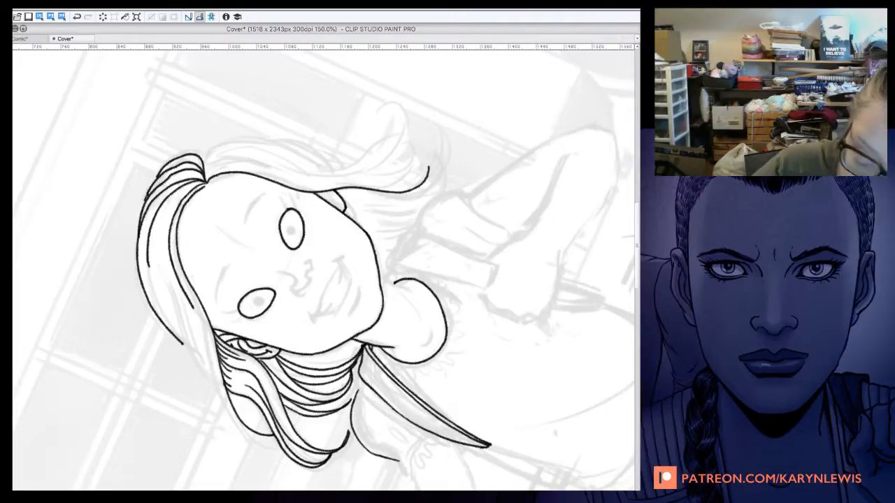
Step: Ink the outer hair contour on the parting's short side, an inner strand beside it, and a second line along the lock's curling tip
key("ctrl+at")
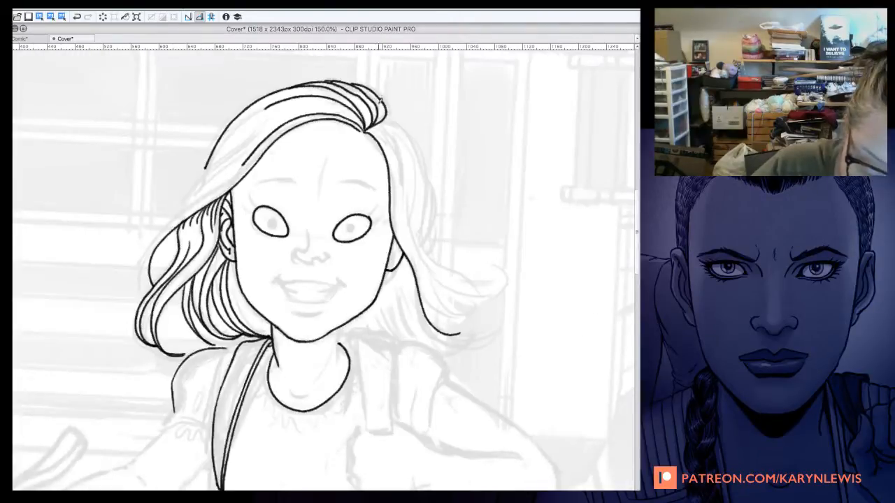
mouse_move(384, 135)
left_mouse_down()
mouse_move(397, 178)
mouse_move(396, 225)
mouse_move(411, 255)
left_mouse_up()
key("ctrl+z")
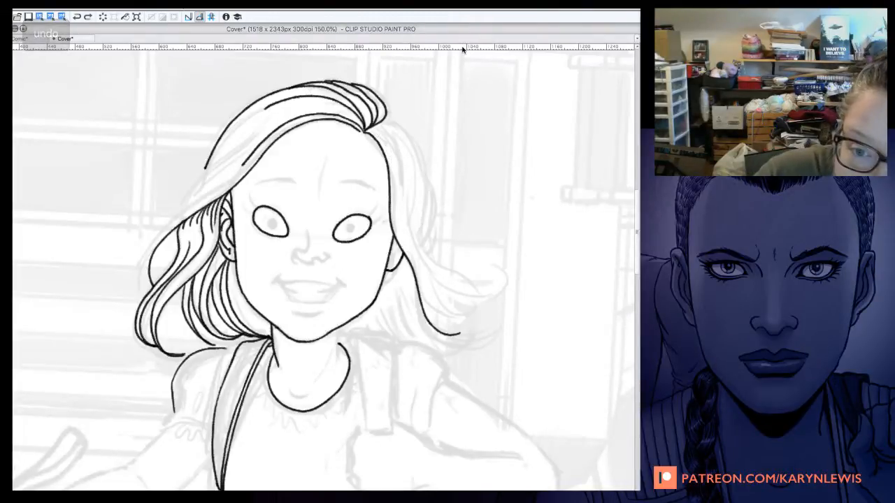
mouse_move(390, 114)
left_mouse_down()
mouse_move(409, 135)
mouse_move(422, 184)
left_mouse_up()
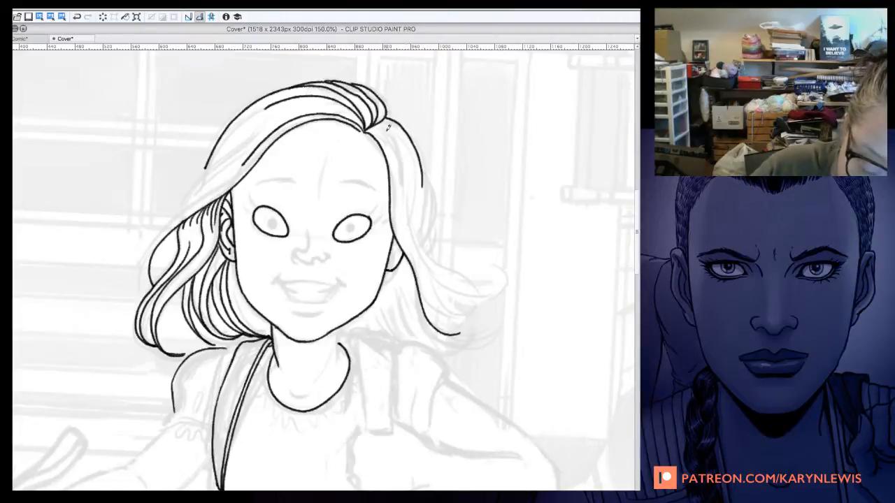
mouse_move(376, 117)
left_mouse_down()
mouse_move(391, 136)
mouse_move(402, 184)
left_mouse_up()
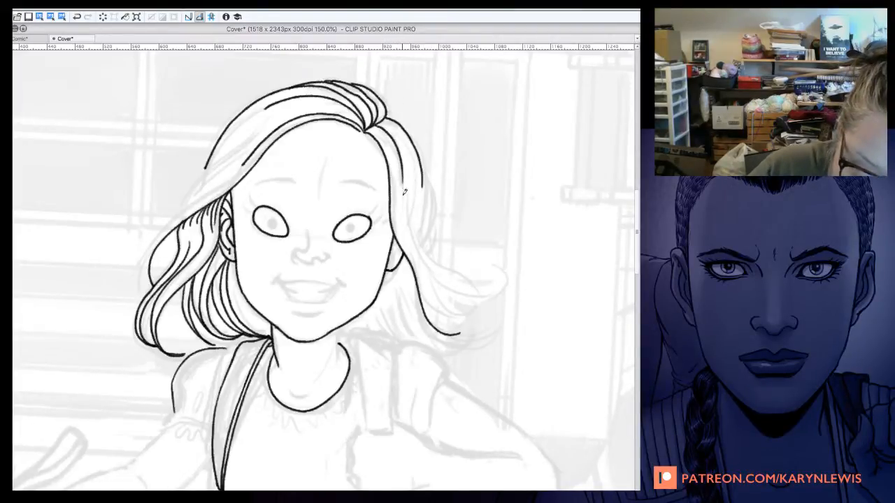
mouse_move(404, 207)
left_mouse_down()
mouse_move(438, 312)
mouse_move(461, 330)
left_mouse_up()
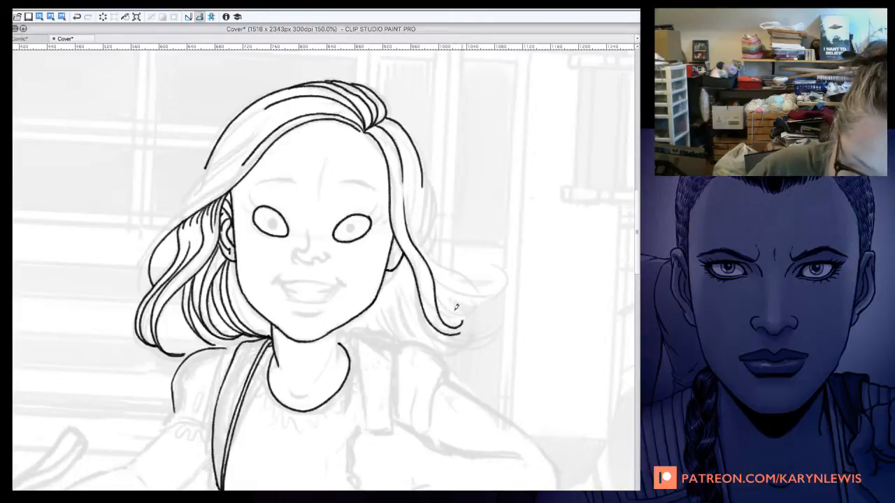
Step: Ink the strands falling beneath the partly covered ear and the top and side edges of the backpack strap on that shoulder
left_click_drag(396, 267, 410, 338)
mouse_move(393, 266)
left_mouse_down()
mouse_move(393, 333)
mouse_move(366, 333)
mouse_move(392, 338)
mouse_move(360, 352)
mouse_move(364, 420)
left_mouse_up()
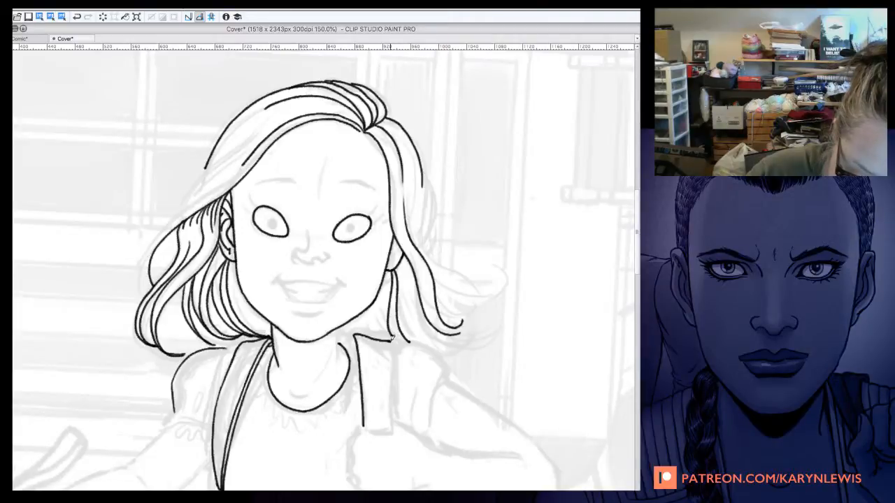
left_click_drag(392, 338, 388, 432)
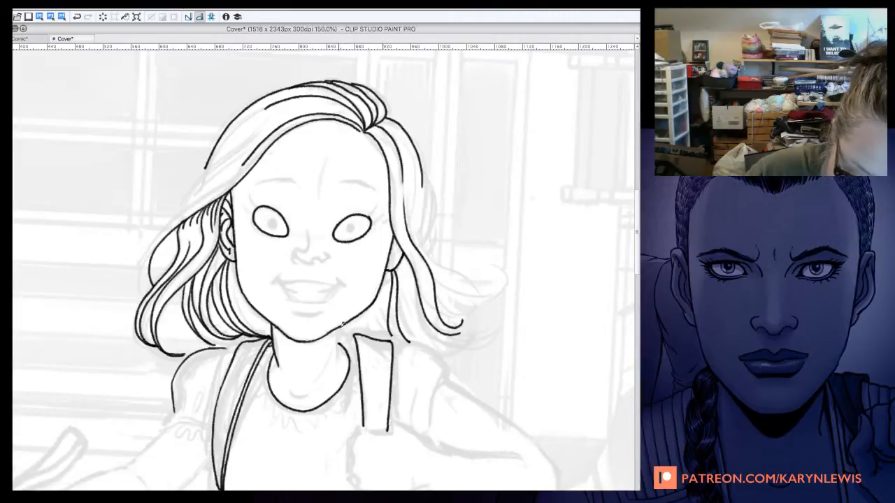
Step: Ink the neck's side line on the squared strap's side, plus the start of the collar's outer line at both sides of the neck
left_click_drag(340, 325, 337, 365)
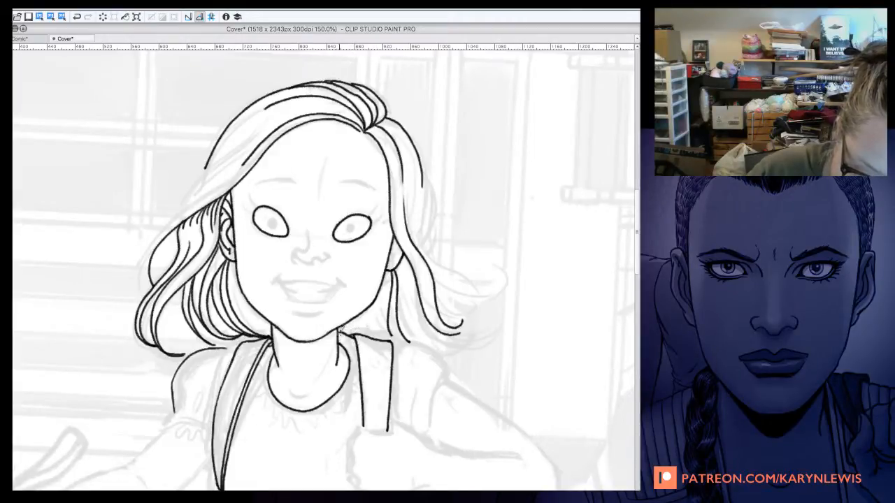
left_click_drag(339, 332, 354, 357)
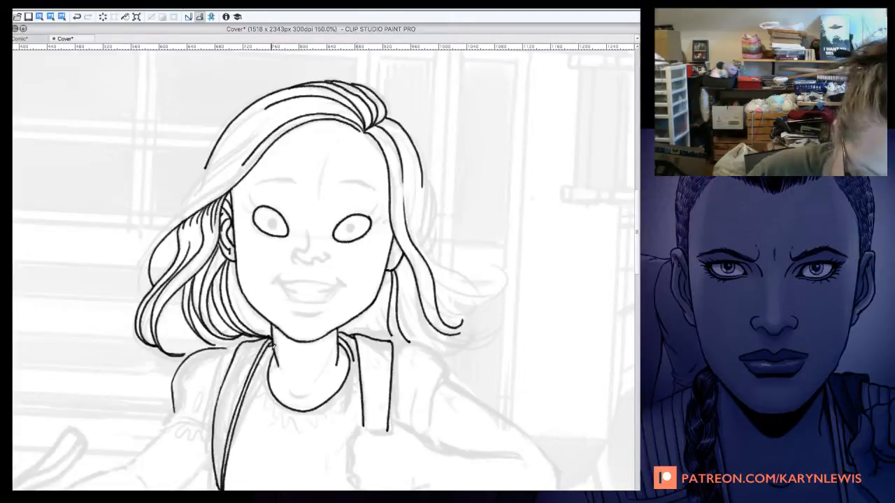
mouse_move(273, 346)
left_mouse_down()
mouse_move(264, 395)
mouse_move(276, 393)
left_mouse_up()
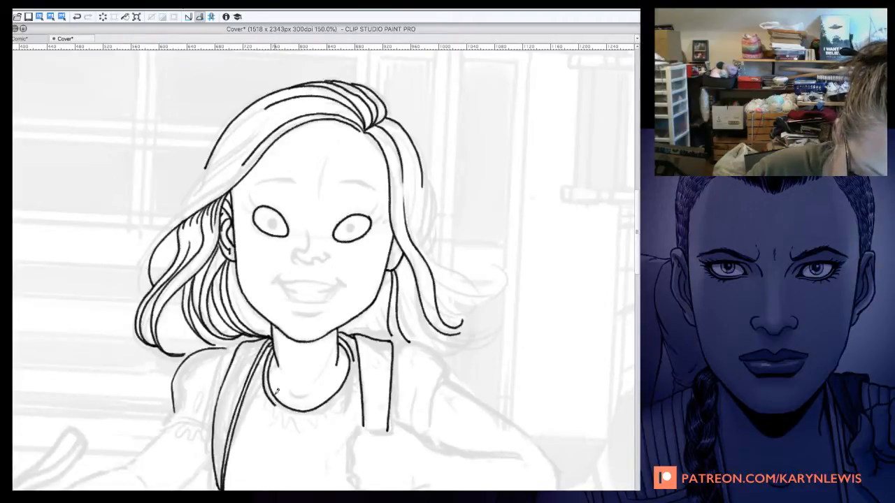
key("minus")
key("minus")
key("minus")
key("minus")
key("minus")
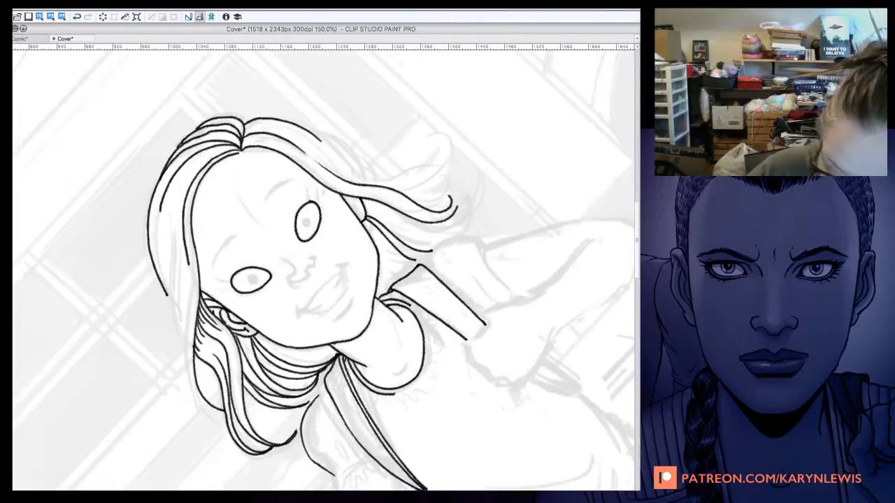
key("ctrl+plus")
mouse_move(448, 315)
left_mouse_down()
mouse_move(414, 227)
mouse_move(428, 267)
left_mouse_up()
key("ctrl+z")
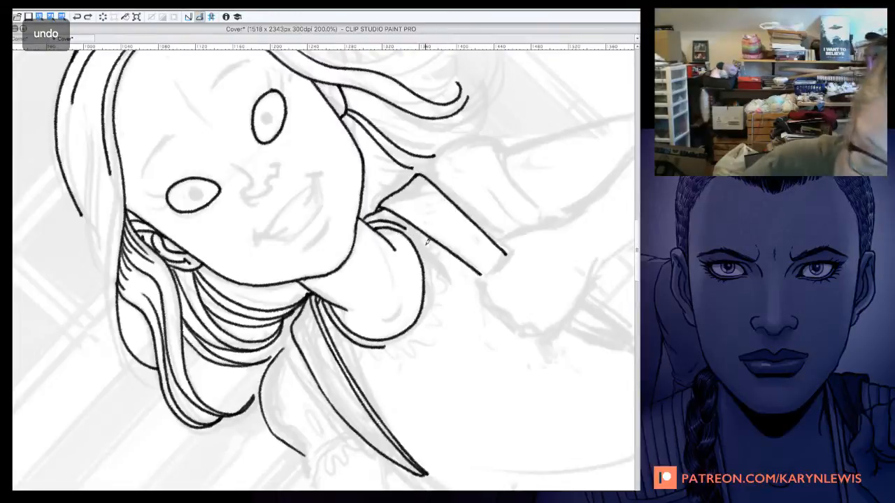
Step: Ink the collar's outer line from the squared strap's shoulder partway down the neckline, parallel to the inner curve
key("minus")
key("minus")
key("minus")
key("minus")
key("minus")
key("minus")
key("minus")
key("minus")
key("minus")
key("minus")
key("minus")
key("minus")
key("minus")
key("minus")
key("minus")
key("minus")
key("minus")
key("minus")
key("minus")
key("minus")
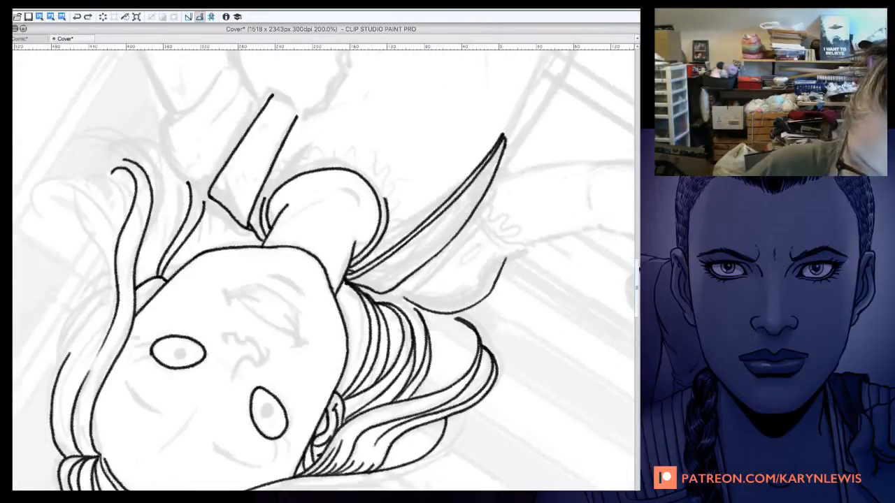
left_click_drag(638, 269, 637, 254)
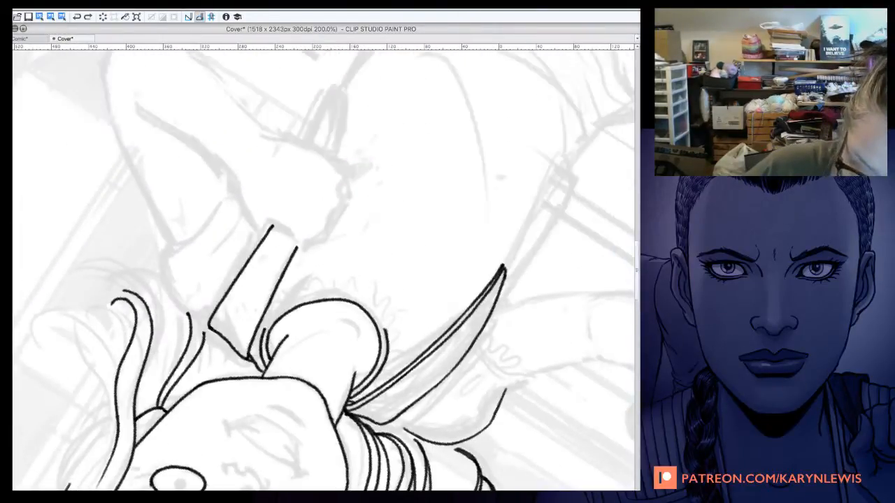
key("minus")
key("minus")
key("minus")
key("minus")
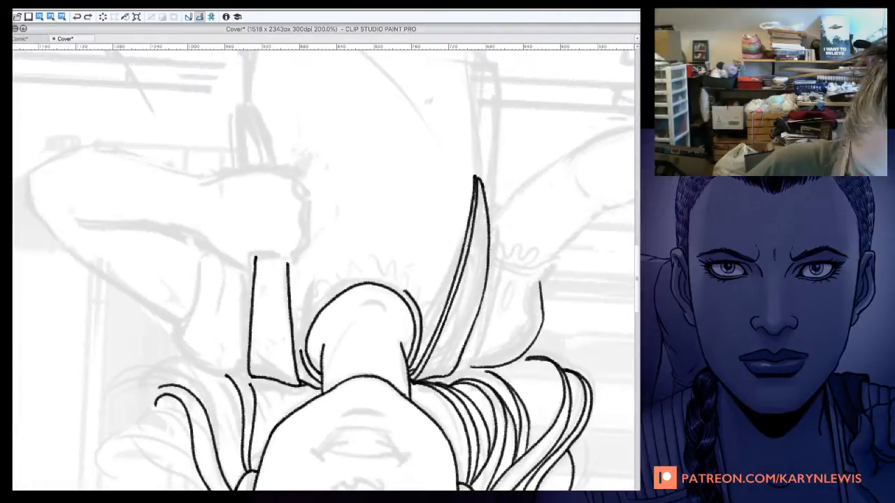
left_click_drag(303, 347, 312, 316)
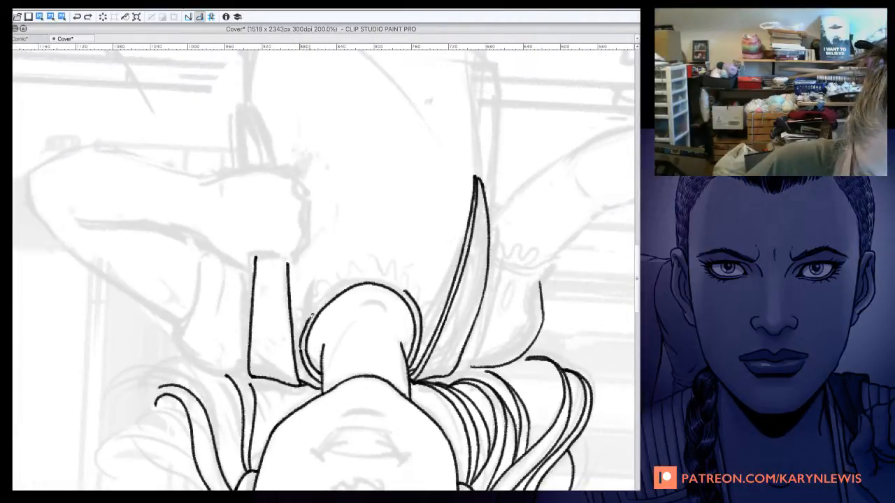
key("super+z")
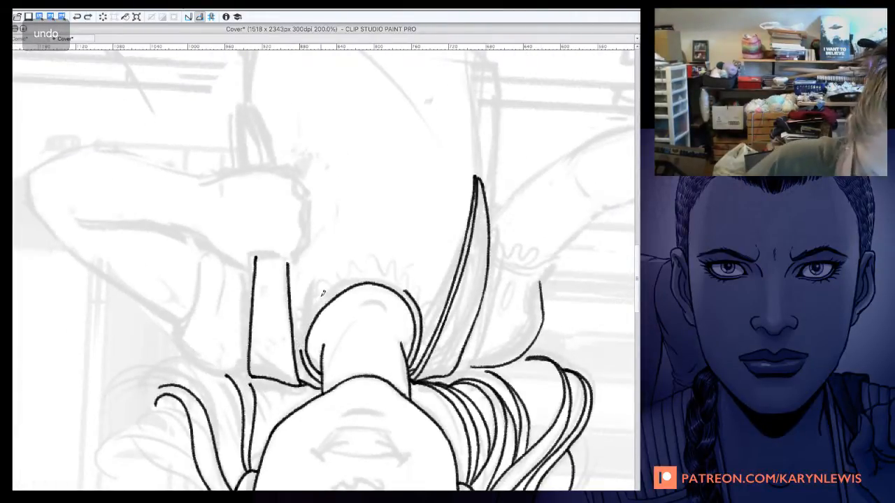
left_click_drag(330, 292, 301, 333)
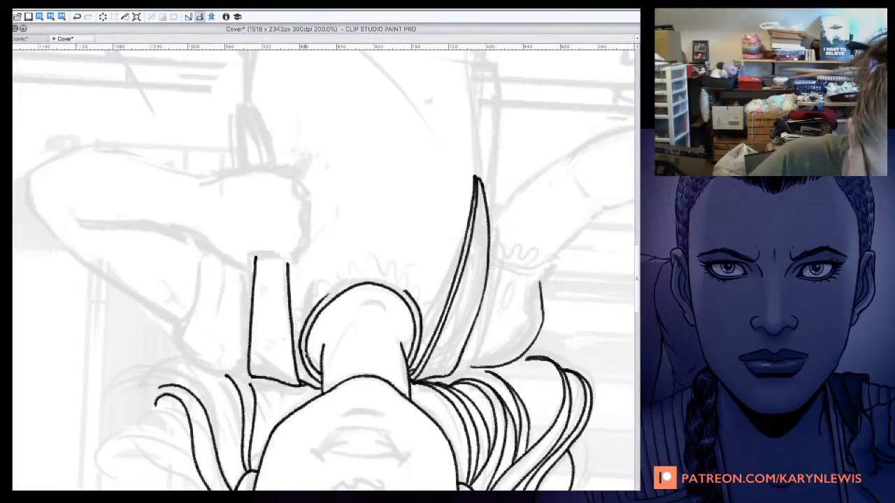
key("super+z")
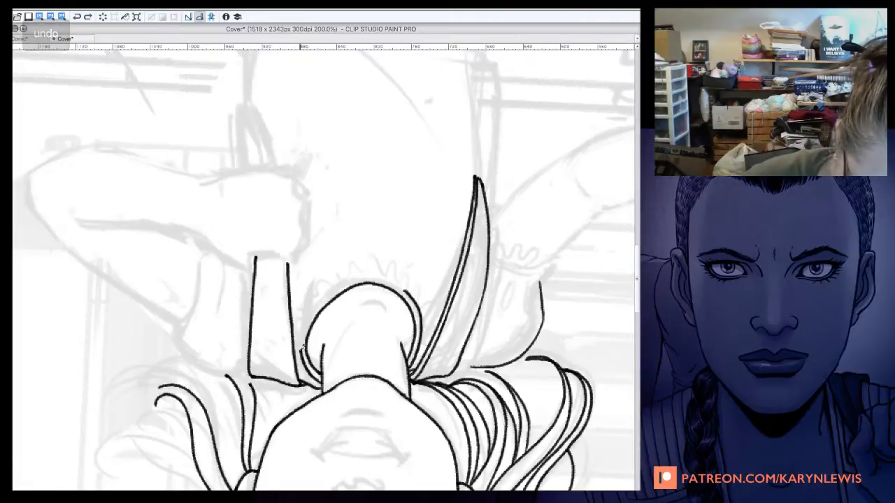
left_click_drag(302, 346, 316, 301)
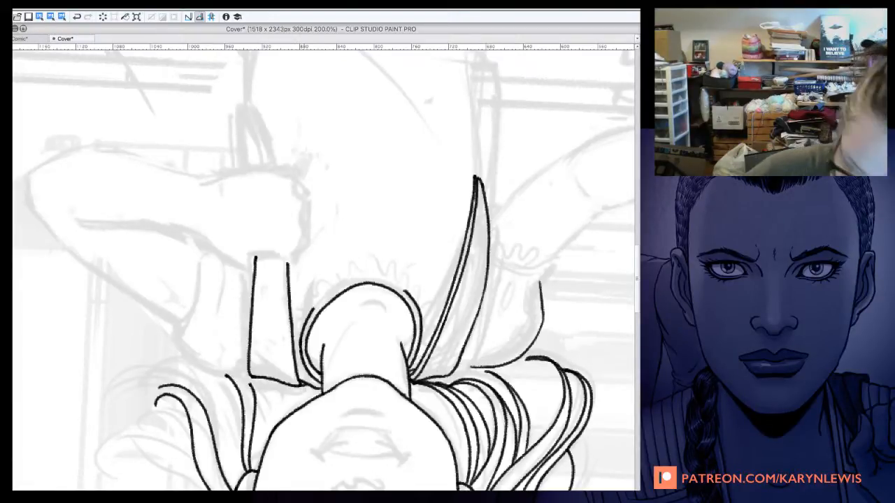
Step: Continue the collar's outer line around the bottom of the neckline and join it to the segment on the opposite side
key("minus")
key("minus")
key("minus")
key("minus")
key("minus")
key("minus")
key("minus")
key("minus")
key("minus")
key("minus")
key("minus")
key("minus")
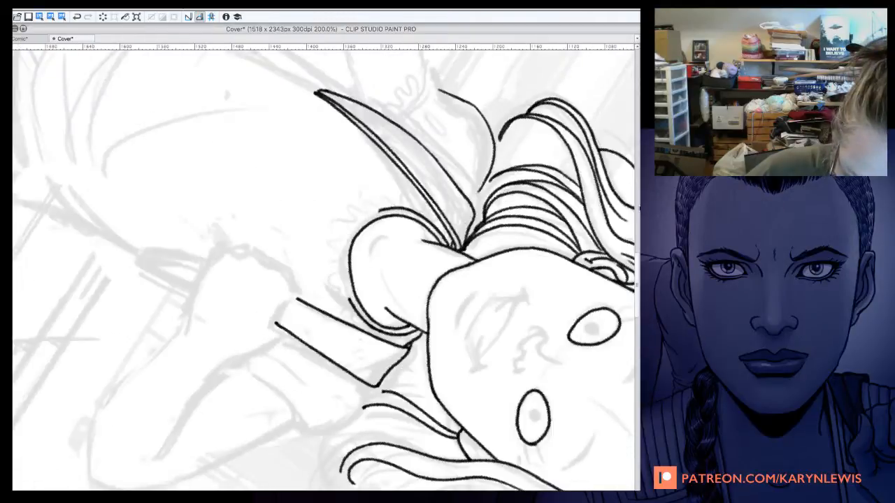
scroll(497, 285, "up", 2)
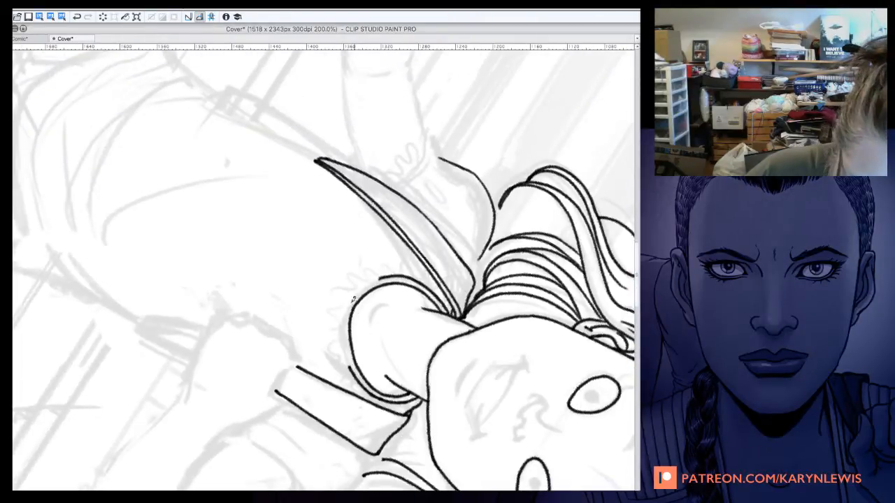
mouse_move(350, 301)
left_mouse_down()
mouse_move(343, 351)
mouse_move(356, 374)
left_mouse_up()
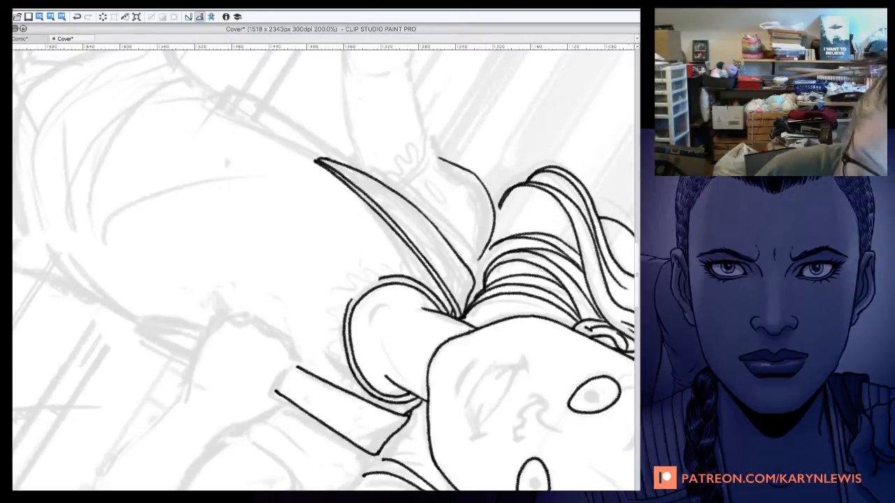
key("minus")
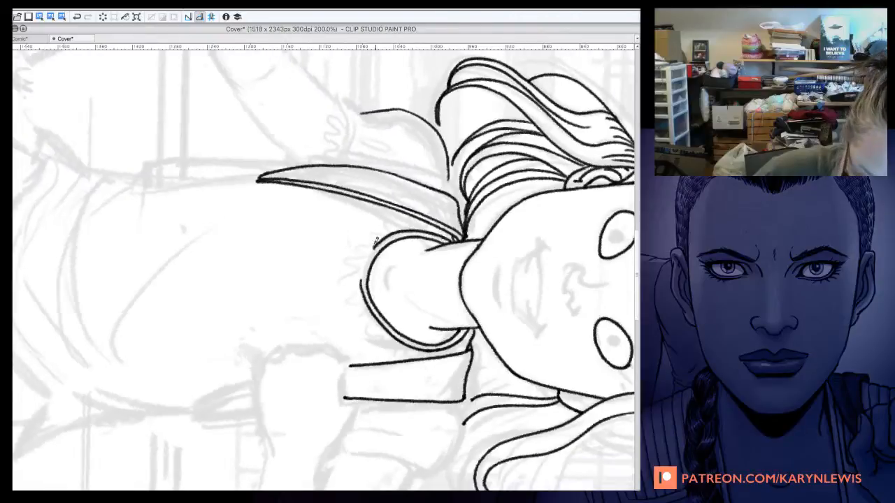
mouse_move(372, 248)
left_mouse_down()
mouse_move(361, 282)
mouse_move(373, 304)
left_mouse_up()
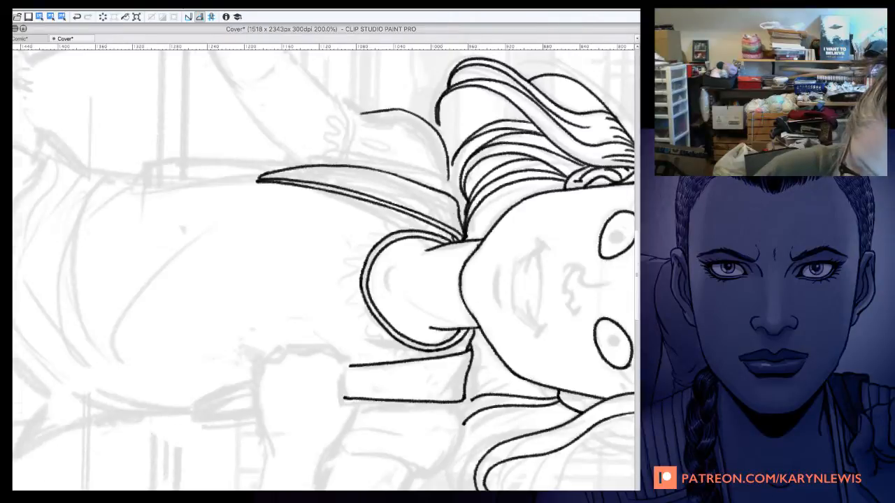
Step: Add short crease marks at the shoulder end of the squared backpack strap
key("ctrl+at")
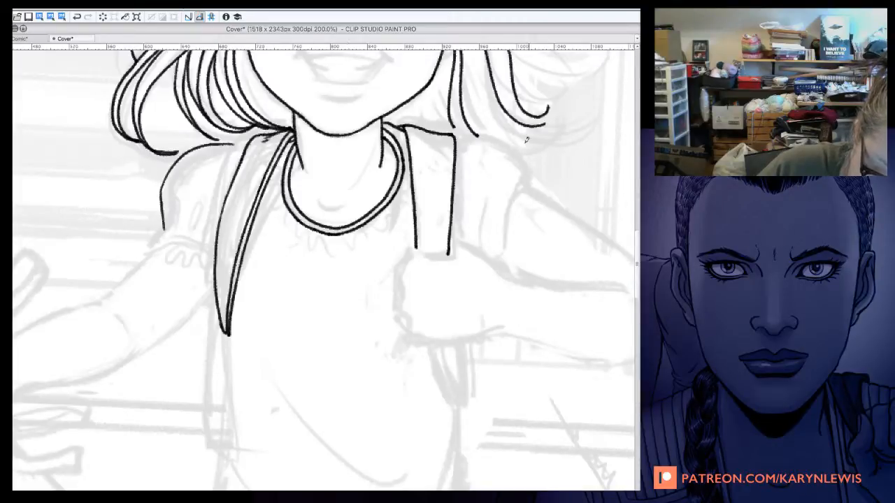
left_click_drag(423, 131, 434, 138)
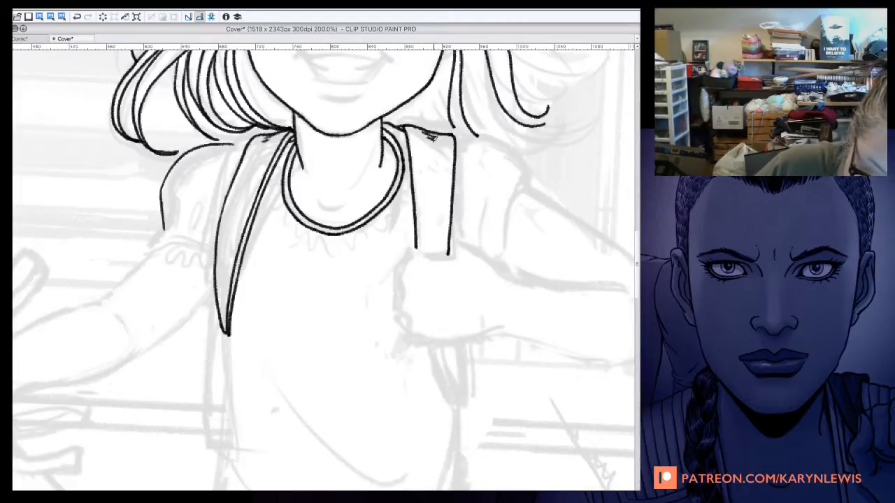
scroll(620, 216, "up", 3)
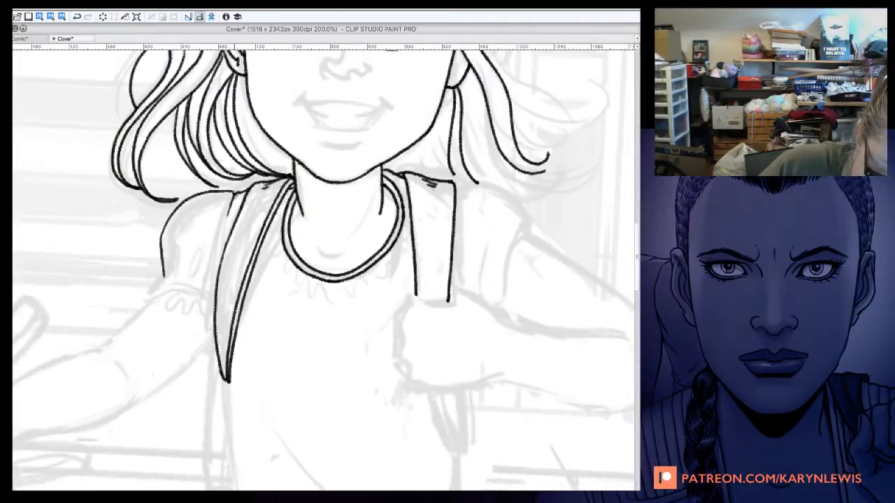
Step: Ink a second line along the outer edge of the pointed backpack strap and the curved hem of the puff sleeve beside it
left_click_drag(243, 192, 219, 260)
mouse_move(233, 203)
left_mouse_down()
mouse_move(218, 278)
mouse_move(197, 281)
mouse_move(217, 298)
left_mouse_up()
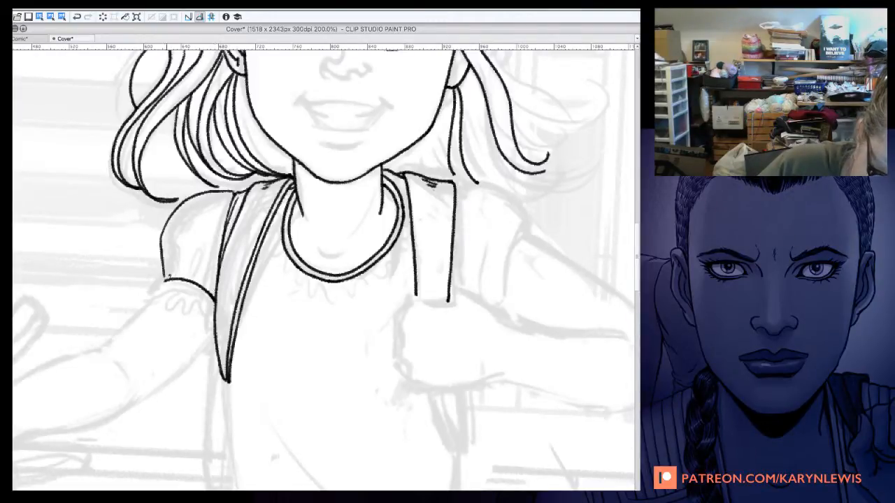
left_click_drag(168, 278, 162, 285)
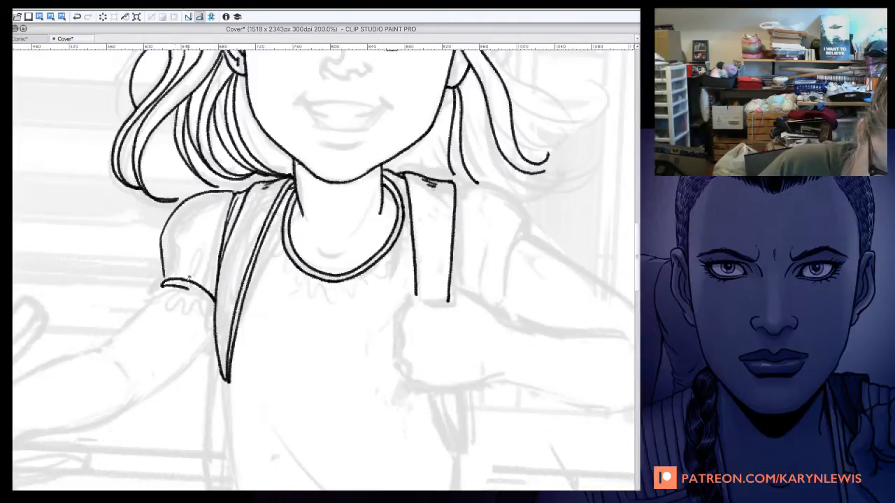
key("ctrl+z")
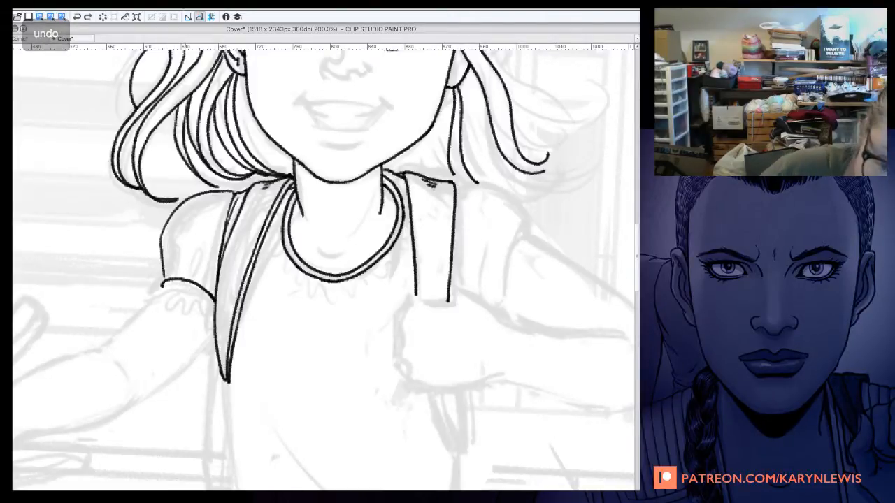
Step: Ink a second line parallel to the puff sleeve's hem to form a narrow cuff band
key("minus")
key("minus")
key("minus")
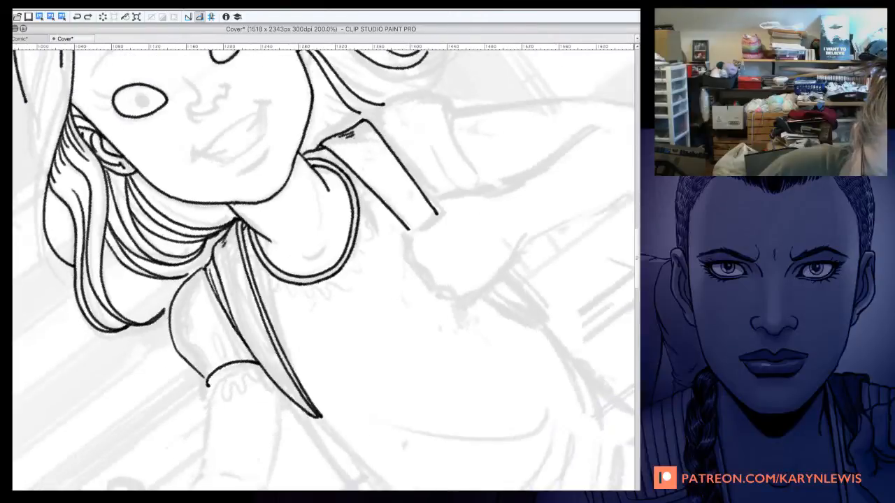
scroll(324, 270, "down", 1)
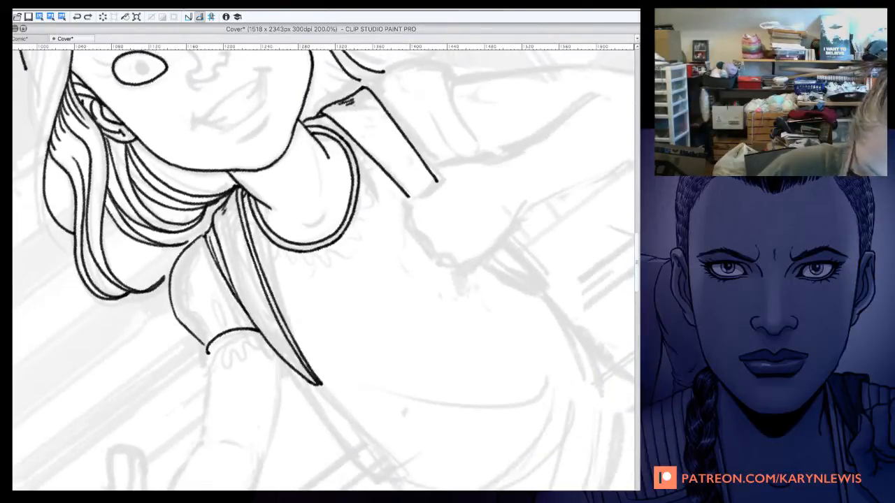
key("minus")
key("minus")
key("minus")
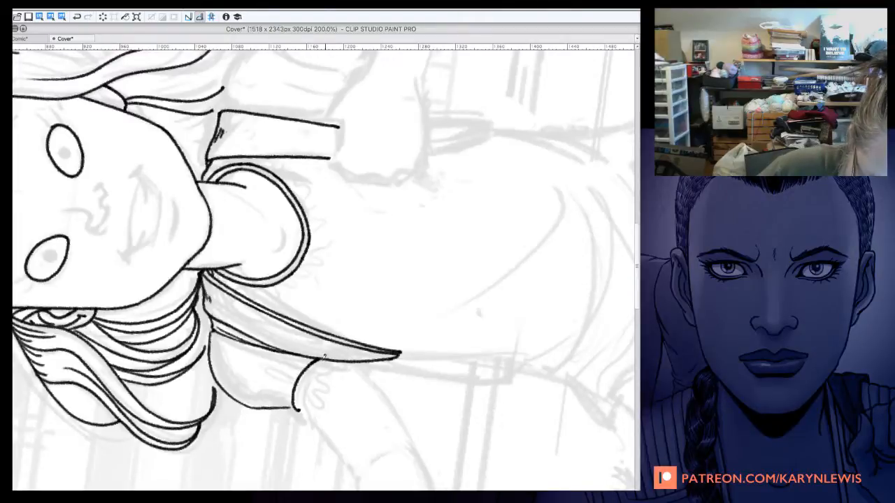
left_click_drag(312, 369, 296, 411)
key("ctrl+z")
key("ctrl+z")
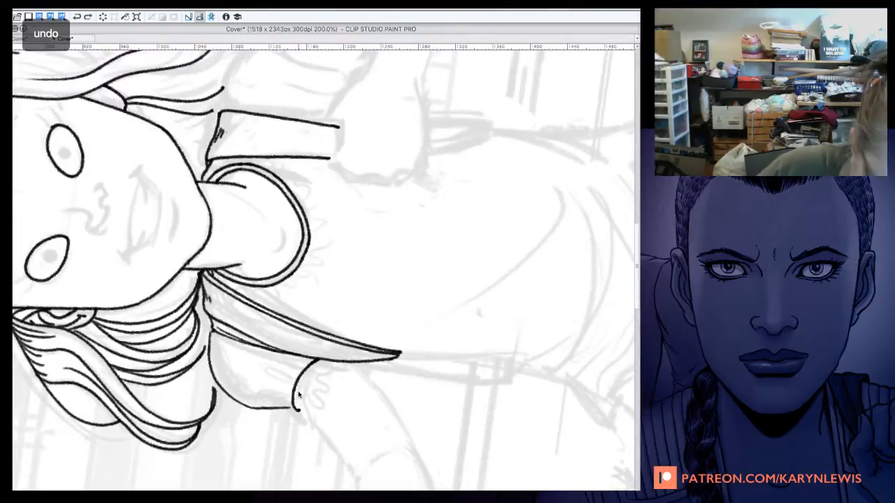
mouse_move(323, 358)
left_mouse_down()
mouse_move(299, 393)
mouse_move(302, 411)
left_mouse_up()
left_click_drag(312, 376, 303, 411)
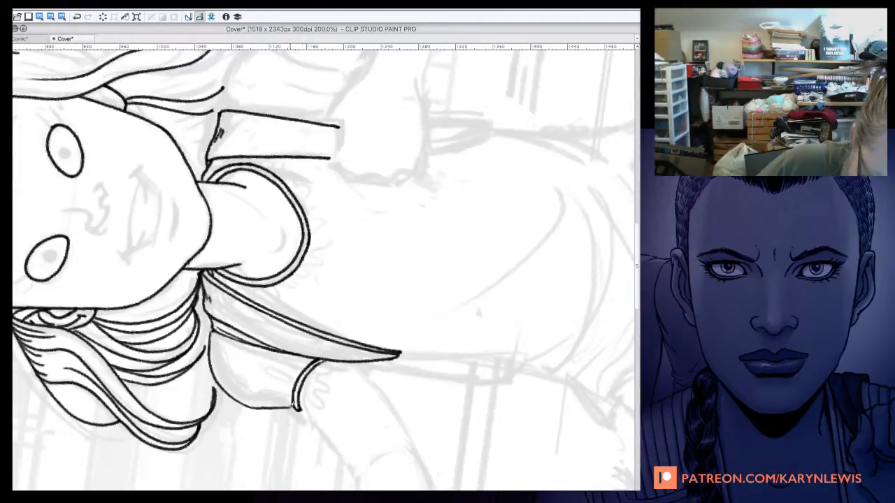
Step: Ink a fuller bulge on the puff sleeve's outer side and a long fold rising from the cuff band
key("ctrl+@")
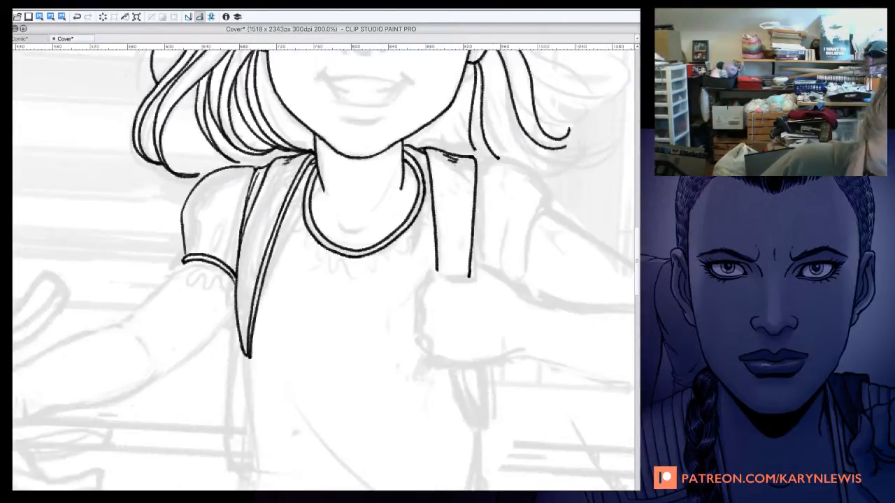
mouse_move(187, 196)
left_mouse_down()
mouse_move(178, 224)
mouse_move(186, 254)
left_mouse_up()
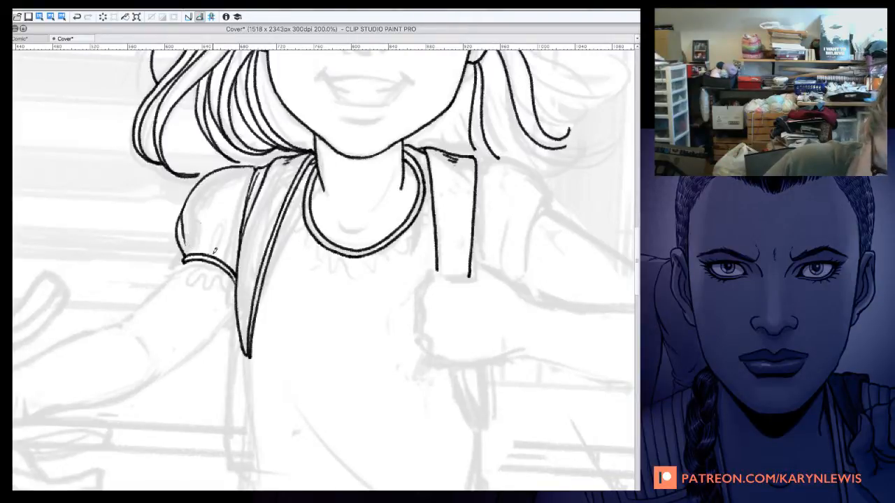
left_click_drag(212, 256, 224, 194)
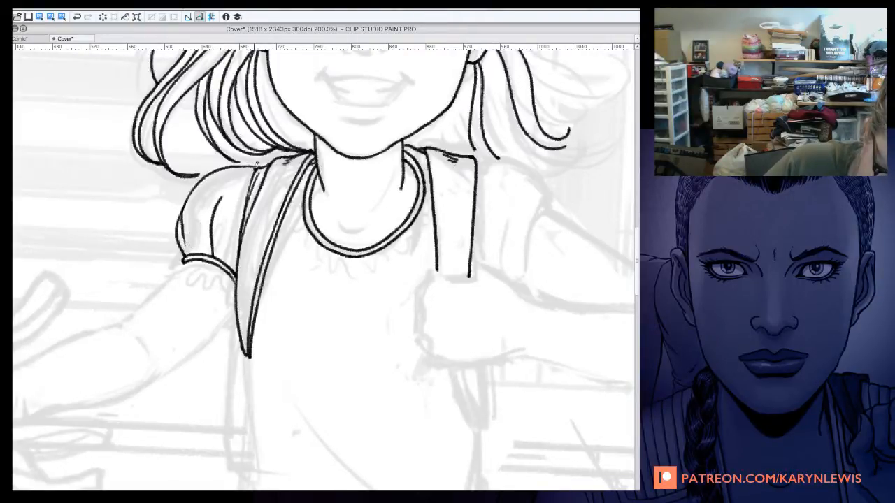
Step: Ink short gather folds on the puff sleeve beside the strap and a scalloped ruffle below its cuff band
left_click_drag(255, 167, 233, 180)
mouse_move(228, 260)
left_mouse_down()
mouse_move(229, 223)
mouse_move(245, 208)
left_mouse_up()
left_click_drag(228, 260, 242, 210)
mouse_move(176, 260)
left_mouse_down()
mouse_move(175, 271)
mouse_move(190, 264)
mouse_move(198, 281)
mouse_move(206, 265)
mouse_move(209, 280)
mouse_move(216, 272)
mouse_move(235, 289)
left_mouse_up()
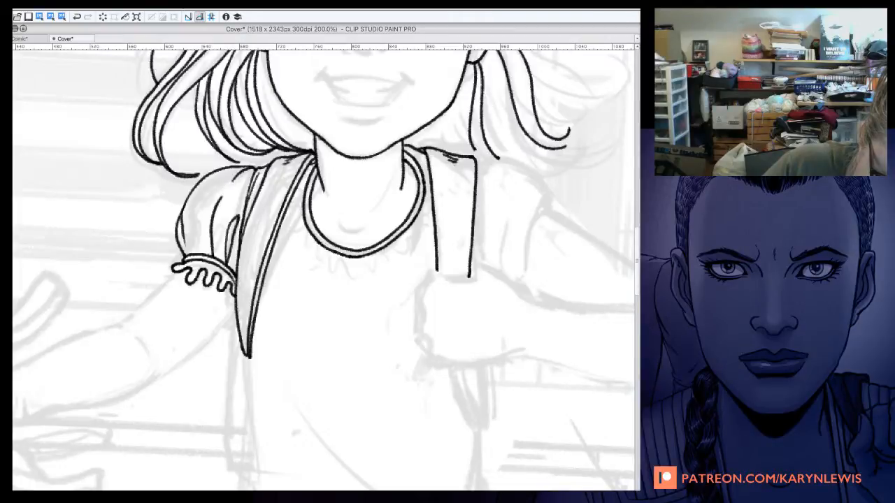
Step: Ink both sides of the bent arm's upper part, from the puff sleeve's ruffle down to the elbow
key("minus")
key("minus")
key("minus")
key("minus")
key("minus")
key("minus")
key("minus")
key("minus")
key("minus")
key("minus")
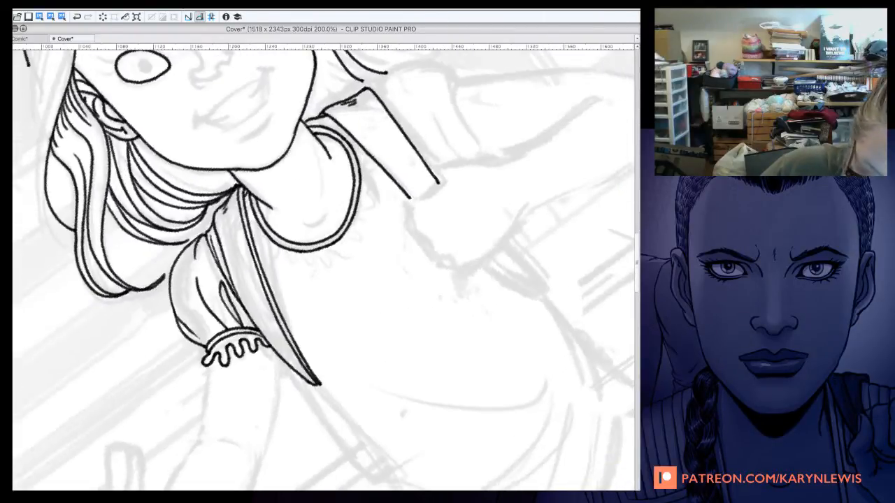
scroll(629, 244, "down", 3)
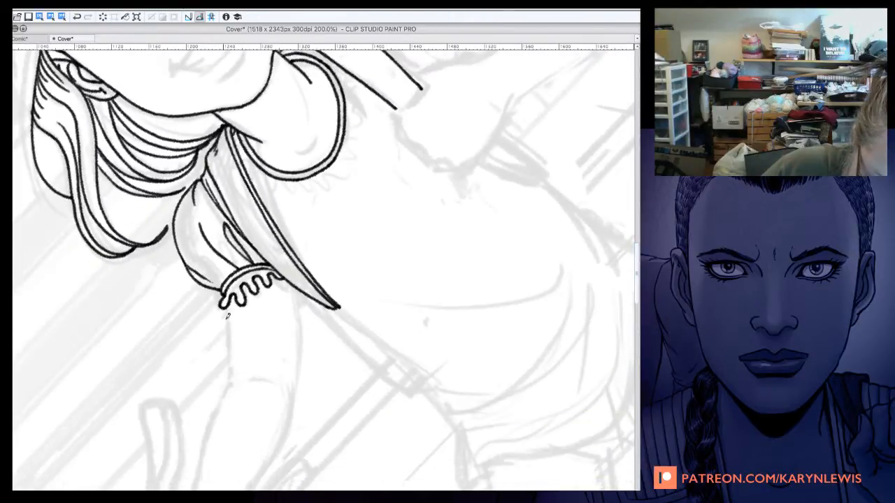
left_click_drag(226, 305, 232, 385)
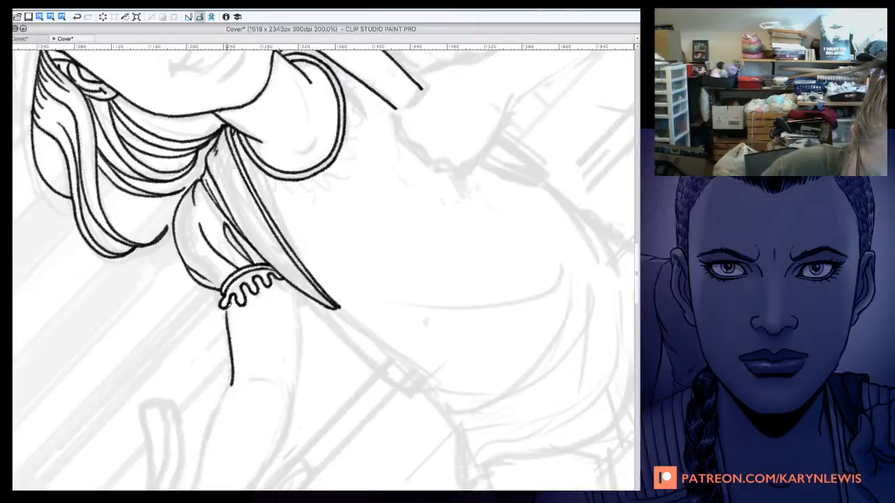
mouse_move(293, 285)
left_mouse_down()
mouse_move(302, 342)
mouse_move(293, 405)
left_mouse_up()
Step: Ink both contours of the forearm from the elbow to the wrist and continue along the back of the hand
scroll(638, 248, "down", 5)
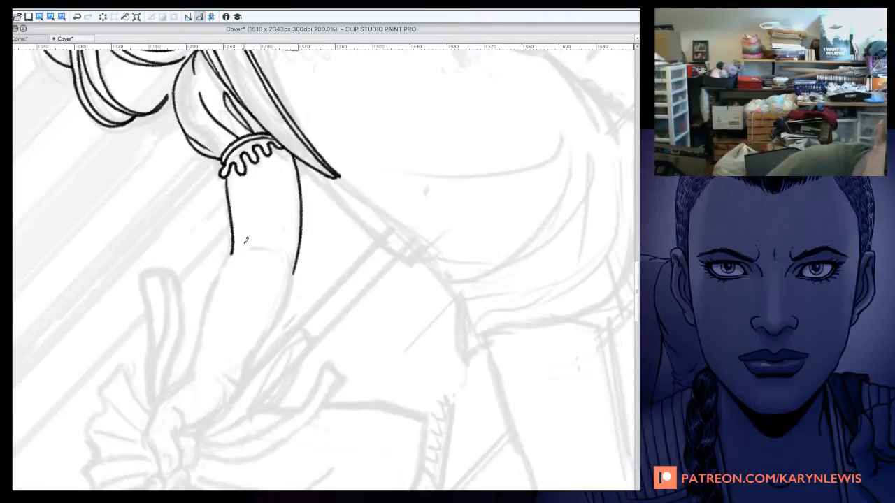
mouse_move(243, 244)
left_mouse_down()
mouse_move(223, 268)
mouse_move(188, 379)
left_mouse_up()
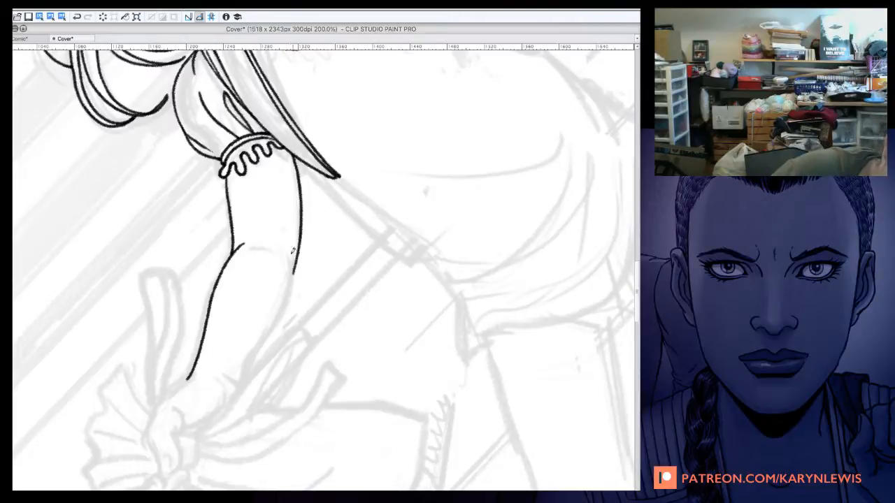
mouse_move(291, 237)
left_mouse_down()
mouse_move(284, 296)
mouse_move(230, 388)
mouse_move(231, 377)
mouse_move(176, 388)
mouse_move(151, 440)
left_mouse_up()
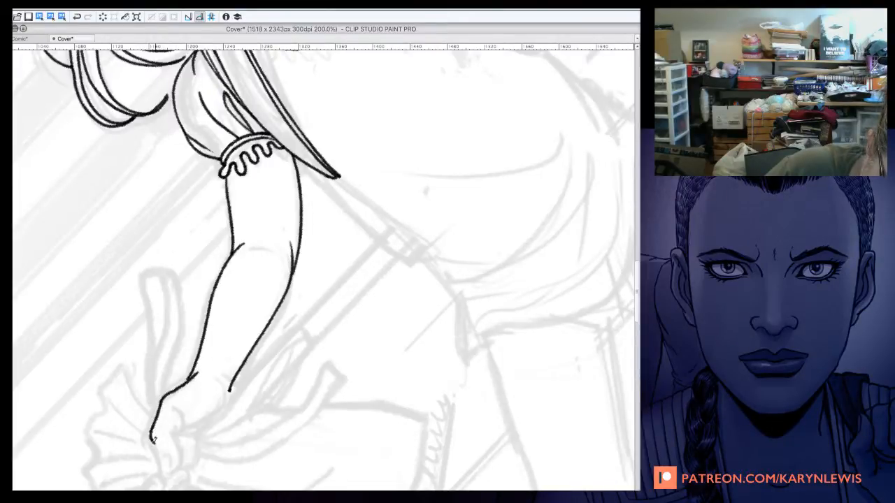
Step: Ink the thumb with its nail and the curved heel of the palm up to the wrist crease
scroll(627, 264, "down", 3)
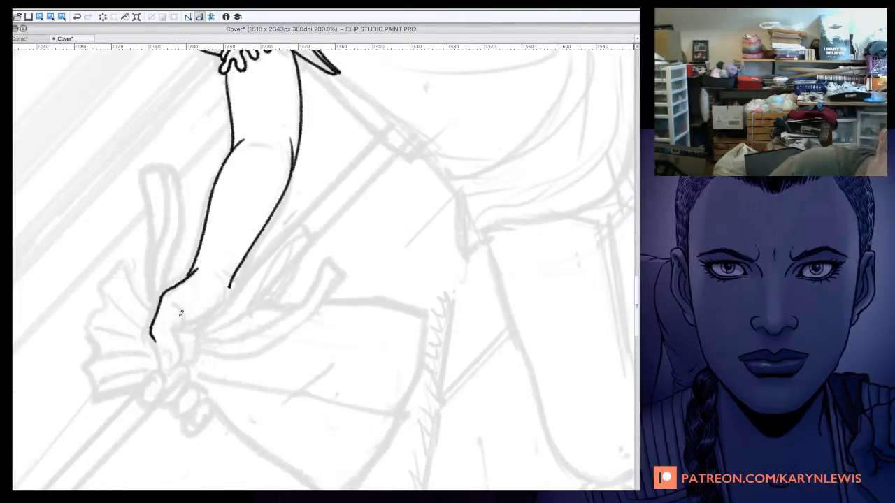
left_click_drag(180, 305, 176, 367)
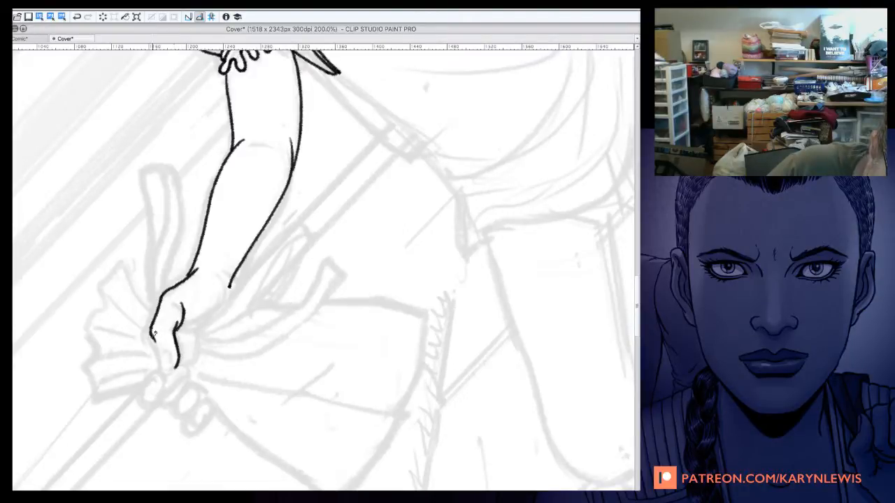
mouse_move(155, 334)
left_mouse_down()
mouse_move(166, 372)
mouse_move(180, 357)
mouse_move(174, 368)
left_mouse_up()
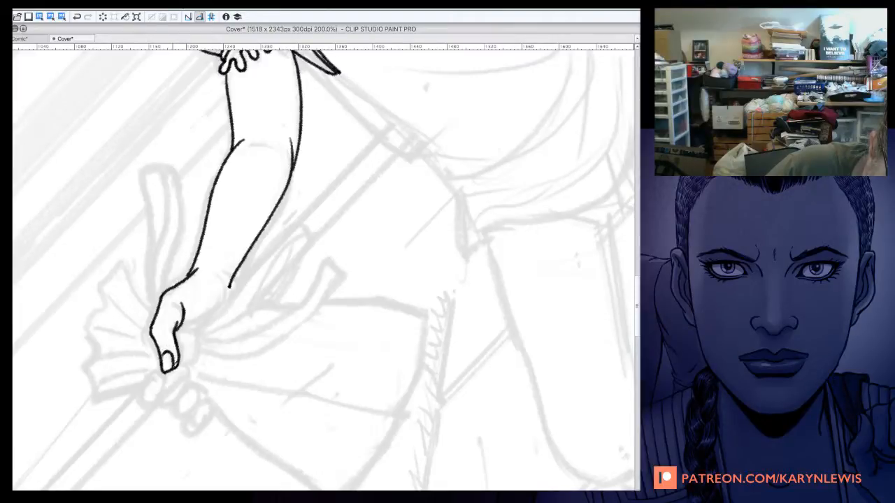
mouse_move(185, 327)
left_mouse_down()
mouse_move(219, 294)
mouse_move(232, 299)
left_mouse_up()
Step: Ink the palm line below the thumb and the first folds and wavy edge of the bag's gathered top above the hand
key("asciicircum")
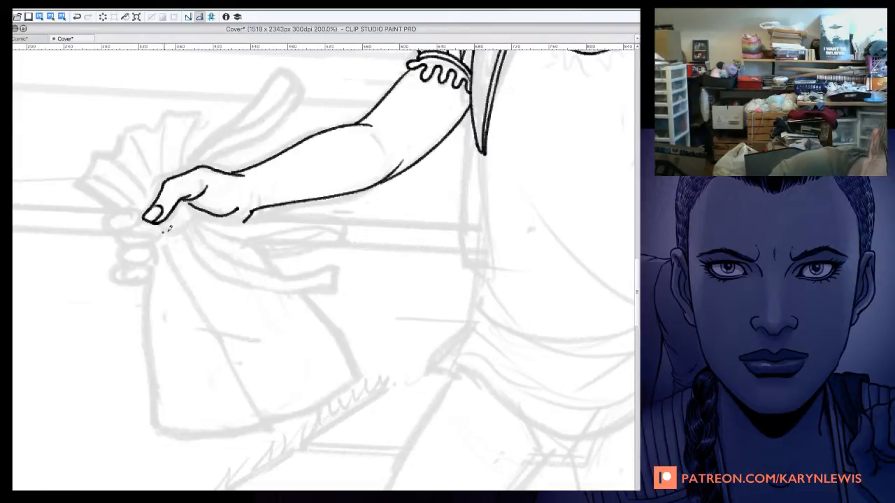
left_click_drag(162, 233, 186, 223)
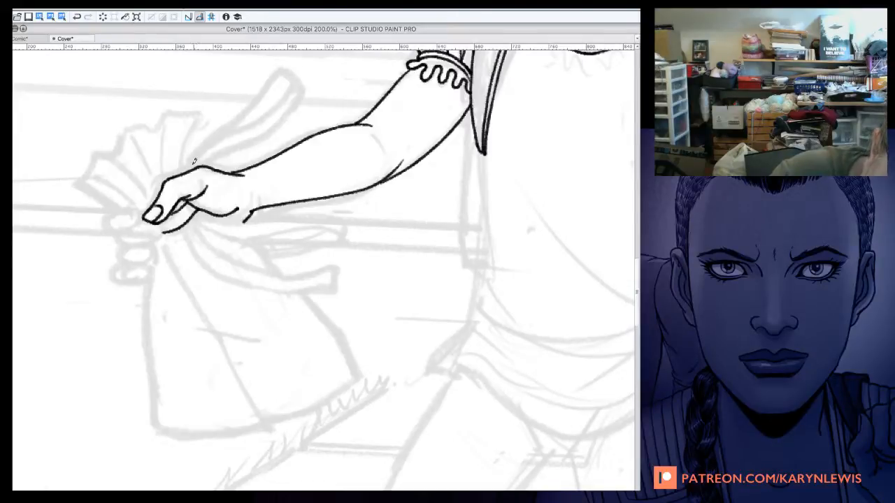
left_click_drag(193, 167, 205, 131)
mouse_move(183, 172)
left_mouse_down()
mouse_move(203, 111)
mouse_move(154, 122)
left_mouse_up()
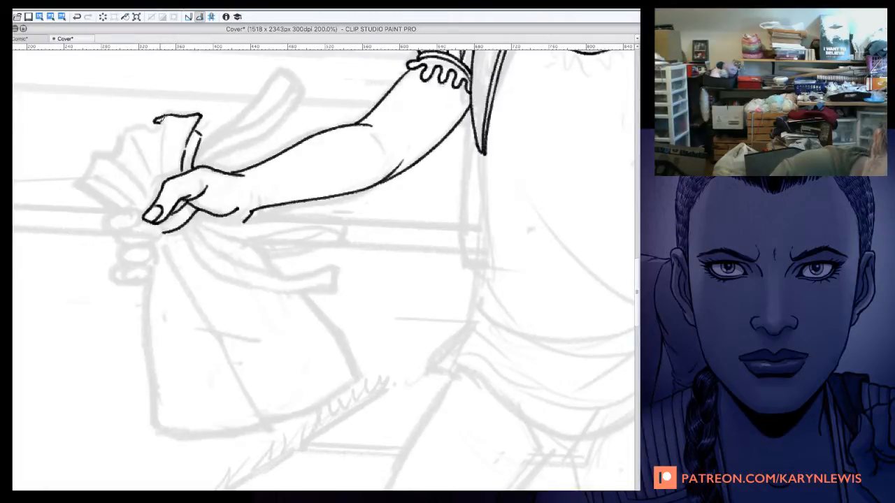
mouse_move(155, 123)
left_mouse_down()
mouse_move(163, 153)
mouse_move(162, 180)
left_mouse_up()
mouse_move(126, 132)
left_mouse_down()
mouse_move(158, 187)
mouse_move(173, 149)
mouse_move(175, 160)
left_mouse_up()
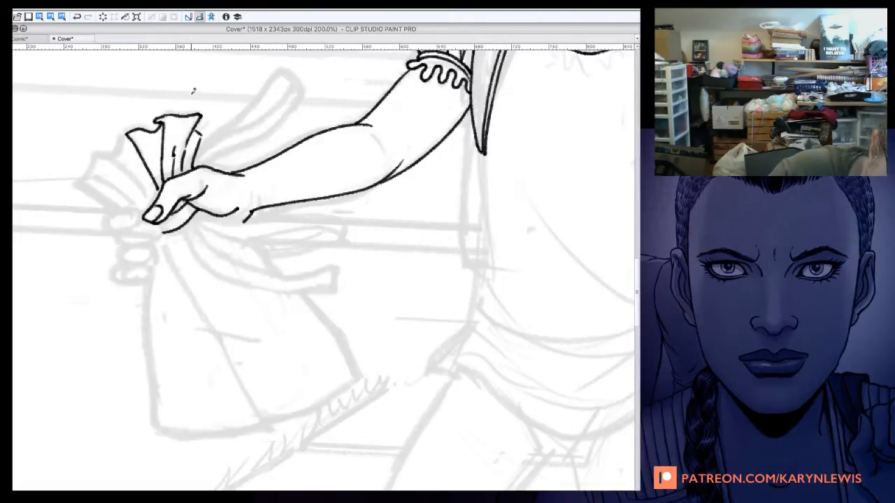
key("ctrl+z")
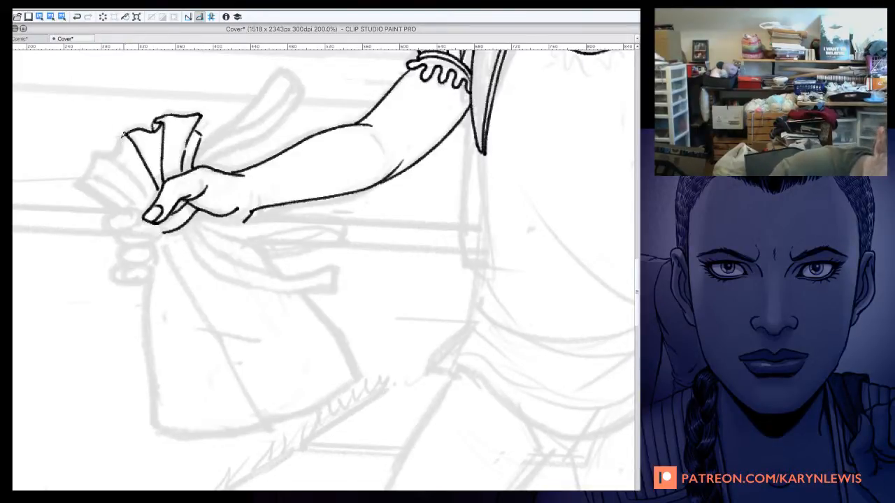
Step: Extend the wavy edge of the bag's gathered top outward and ink two more folds converging on the thumb
left_click_drag(125, 135, 77, 178)
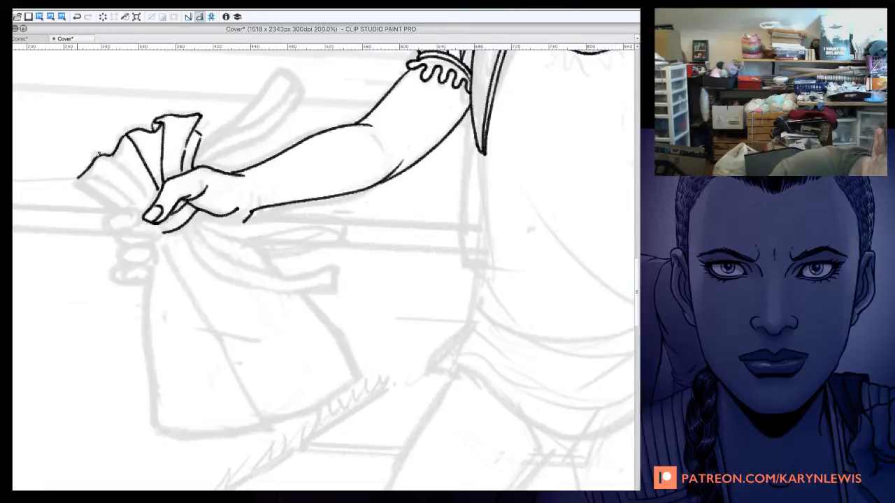
left_click_drag(108, 151, 152, 197)
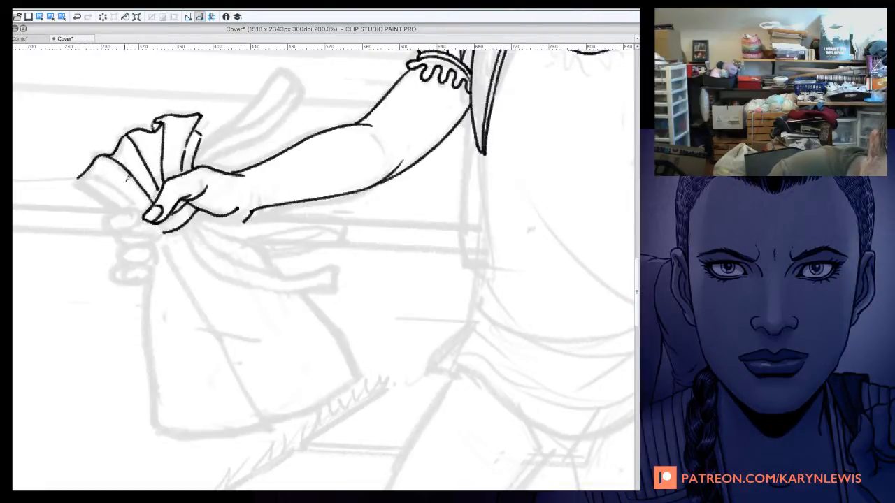
left_click_drag(103, 172, 145, 207)
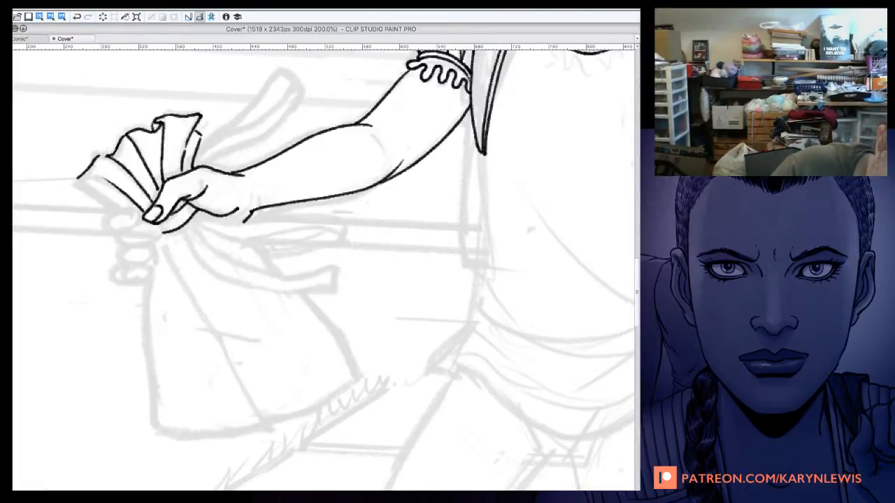
left_click_drag(99, 157, 121, 142)
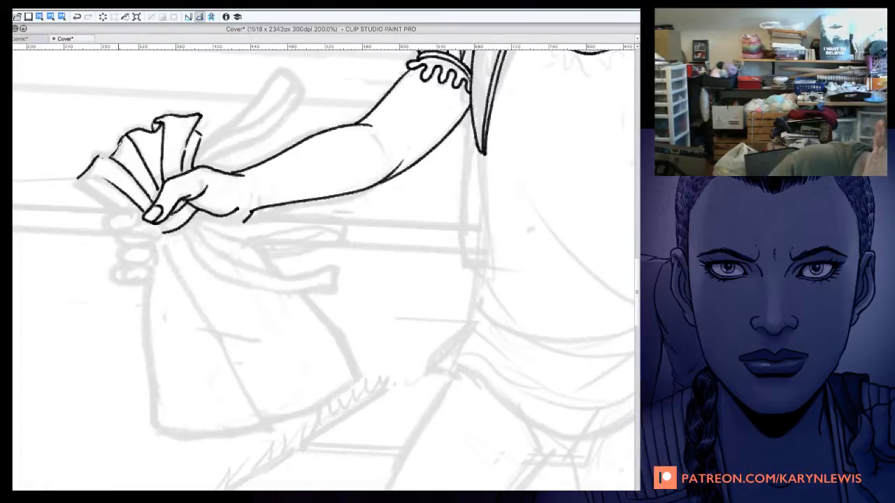
left_click_drag(116, 146, 85, 165)
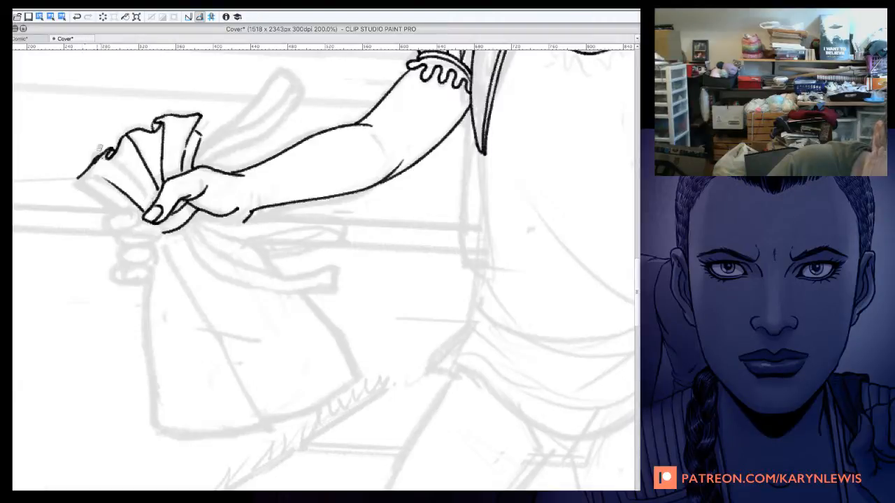
key("ctrl+z")
key("ctrl+z")
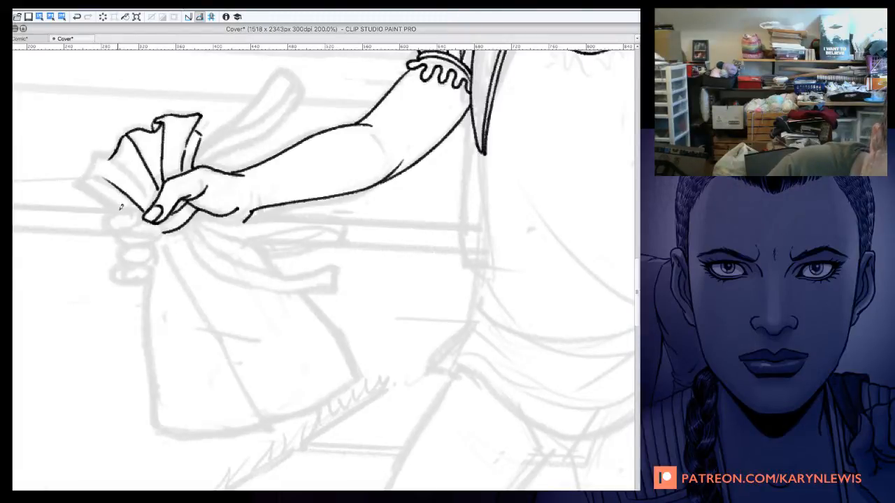
Step: Ink the curled fingers with their nails gripping the bag and the bag's outer side down to its bottom corner
mouse_move(115, 211)
left_mouse_down()
mouse_move(139, 215)
mouse_move(110, 228)
mouse_move(138, 221)
mouse_move(123, 222)
mouse_move(134, 220)
mouse_move(130, 211)
mouse_move(118, 244)
left_mouse_up()
mouse_move(141, 223)
left_mouse_down()
mouse_move(162, 224)
mouse_move(145, 240)
mouse_move(133, 228)
mouse_move(119, 231)
mouse_move(146, 222)
mouse_move(123, 256)
mouse_move(157, 258)
mouse_move(159, 236)
mouse_move(167, 251)
mouse_move(130, 274)
mouse_move(154, 279)
mouse_move(164, 267)
mouse_move(158, 257)
mouse_move(143, 323)
mouse_move(155, 422)
mouse_move(184, 434)
left_mouse_up()
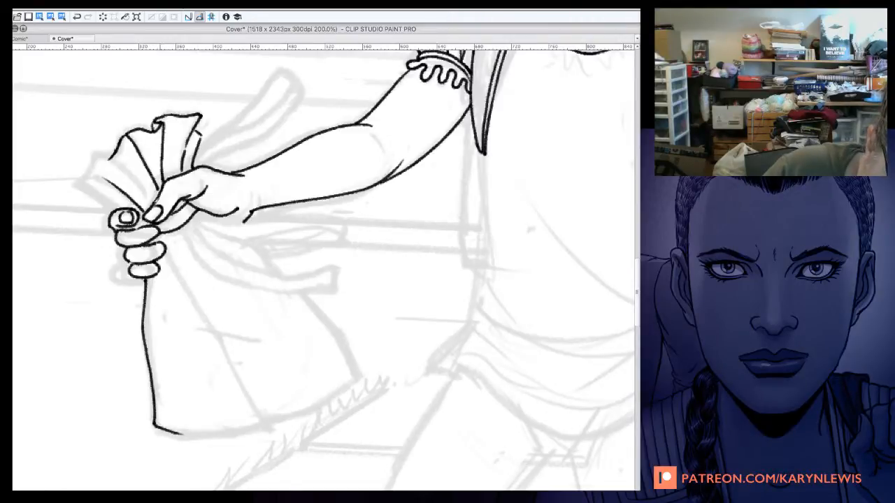
left_click_drag(151, 230, 147, 239)
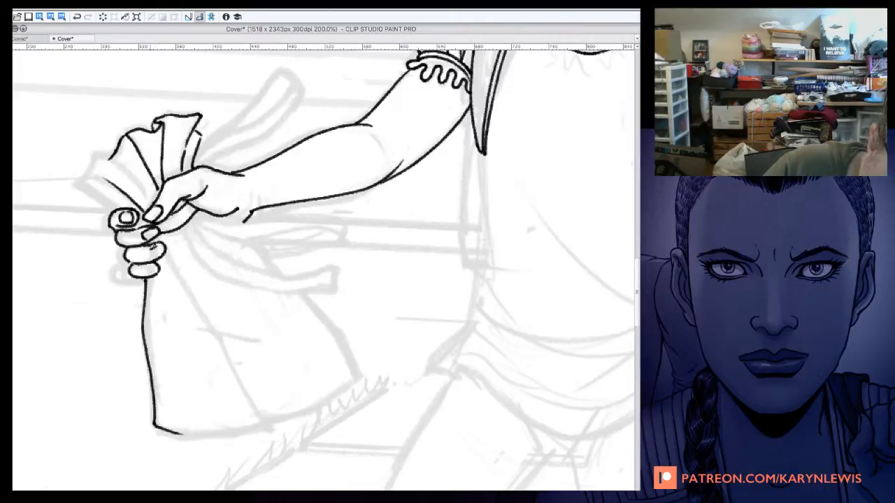
mouse_move(149, 246)
left_mouse_down()
mouse_move(157, 255)
mouse_move(165, 248)
mouse_move(143, 270)
mouse_move(155, 272)
left_mouse_up()
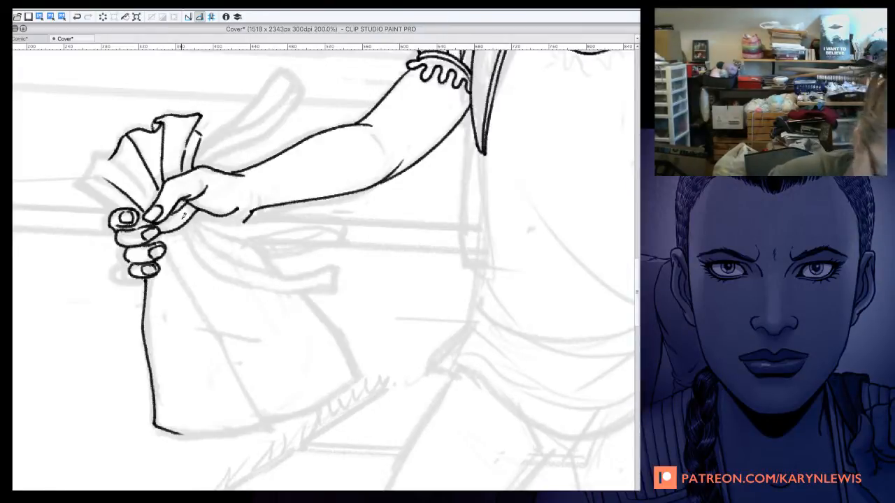
Step: Finish the outer end of the bag's gathered top with a curled edge, a pointed tip and small inner folds
mouse_move(114, 157)
left_mouse_down()
mouse_move(77, 185)
mouse_move(118, 206)
left_mouse_up()
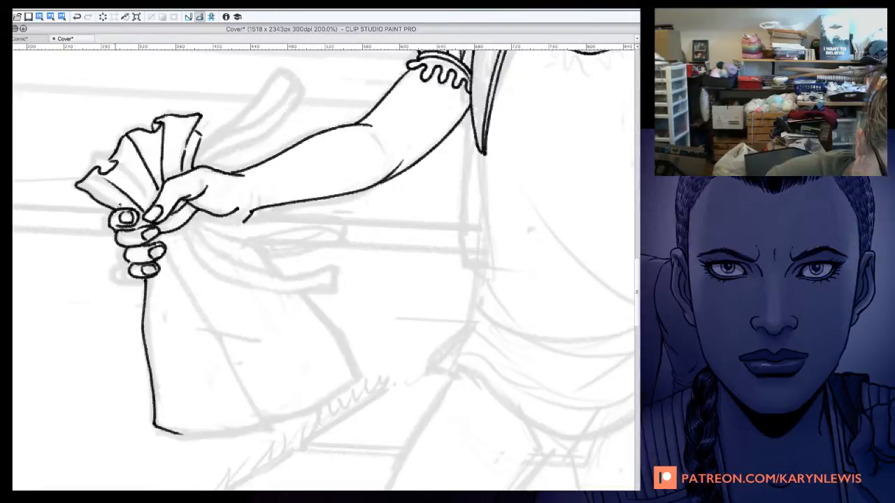
mouse_move(78, 181)
left_mouse_down()
mouse_move(130, 131)
mouse_move(106, 170)
left_mouse_up()
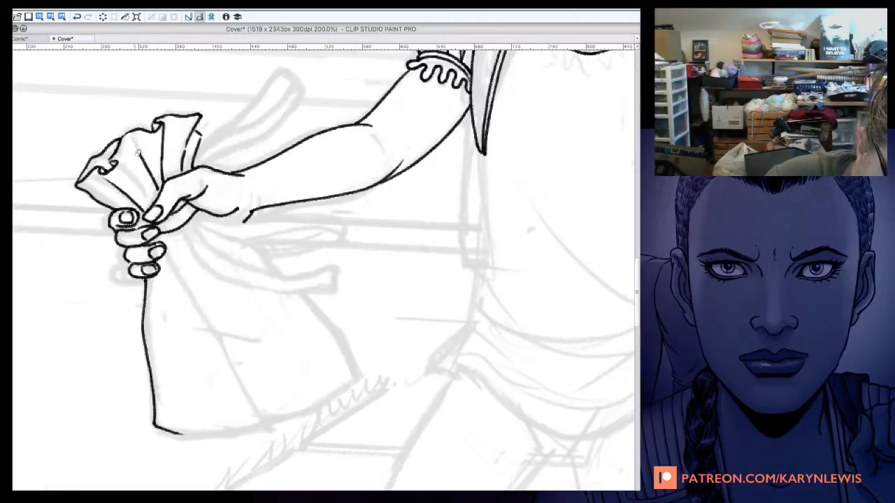
left_click_drag(104, 149, 100, 163)
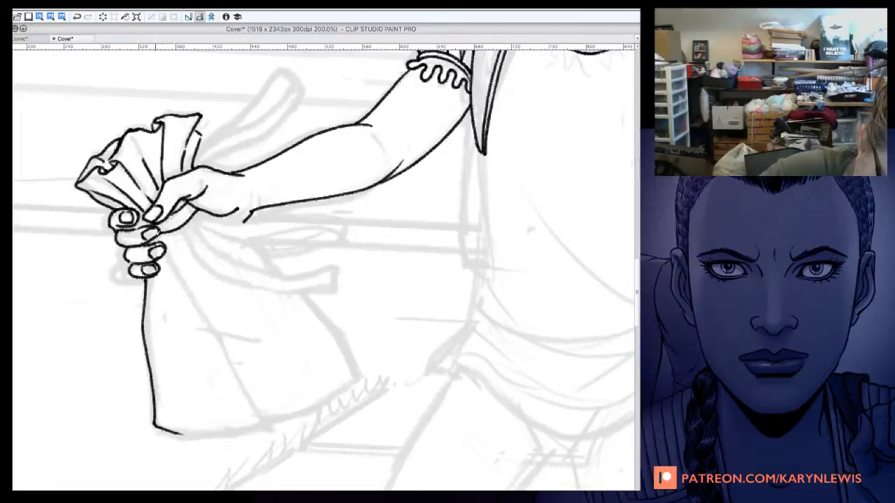
Step: Ink the long fold running down the bag from the fingers and the ribbon tail rising behind the wrist
mouse_move(169, 258)
left_mouse_down()
mouse_move(208, 328)
mouse_move(233, 339)
mouse_move(218, 338)
mouse_move(268, 430)
left_mouse_up()
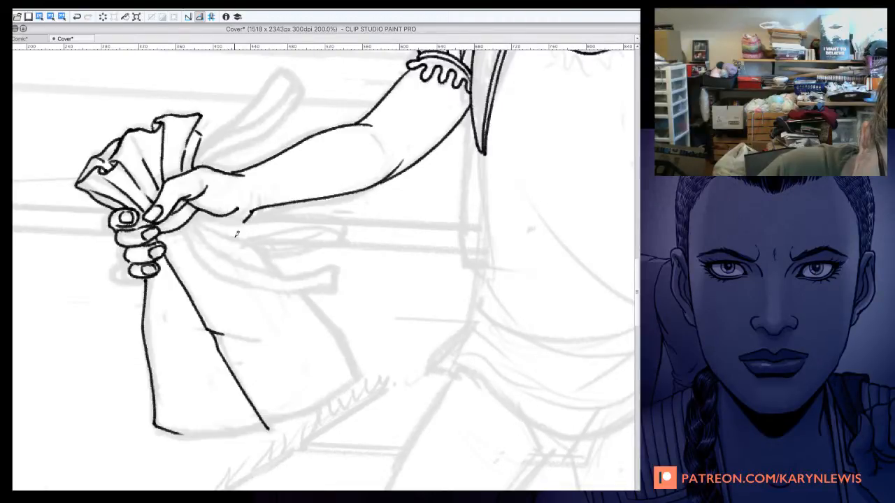
mouse_move(196, 162)
left_mouse_down()
mouse_move(279, 69)
mouse_move(299, 88)
left_mouse_up()
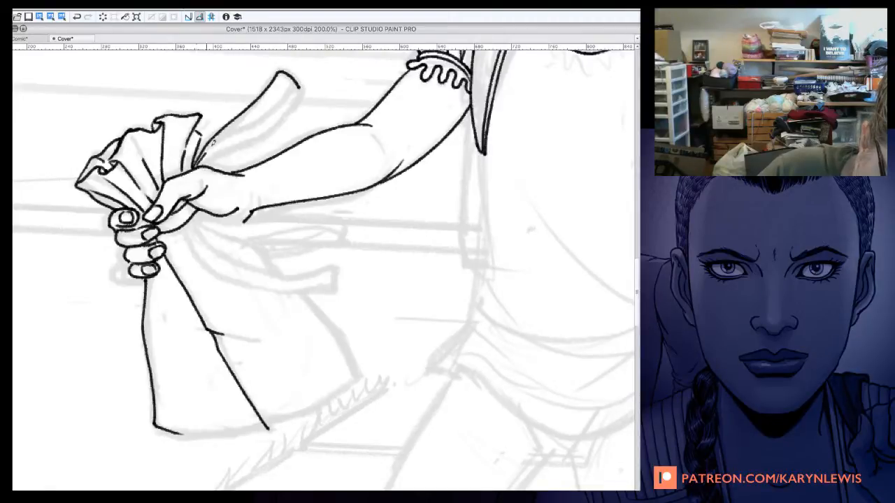
mouse_move(202, 155)
left_mouse_down()
mouse_move(282, 97)
mouse_move(283, 75)
mouse_move(298, 71)
mouse_move(288, 85)
mouse_move(287, 68)
mouse_move(299, 89)
left_mouse_up()
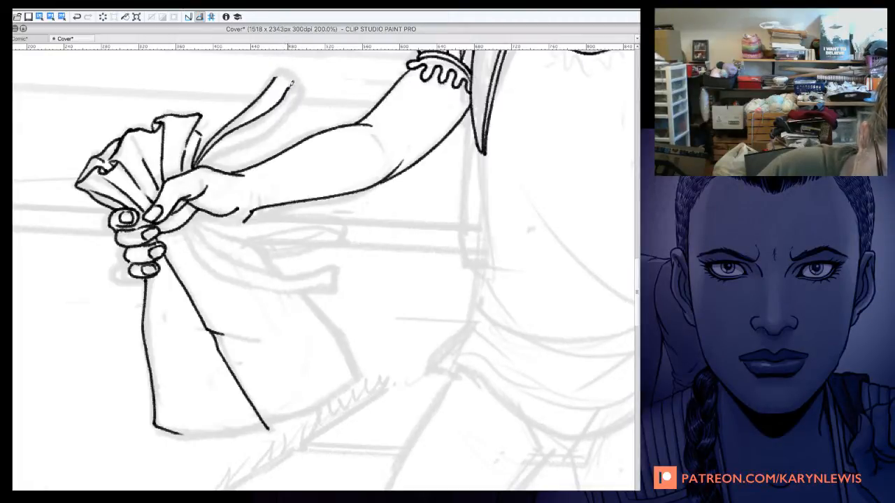
mouse_move(285, 90)
left_mouse_down()
mouse_move(285, 58)
mouse_move(278, 72)
mouse_move(293, 80)
mouse_move(297, 65)
mouse_move(279, 62)
mouse_move(299, 85)
mouse_move(295, 93)
mouse_move(203, 165)
left_mouse_up()
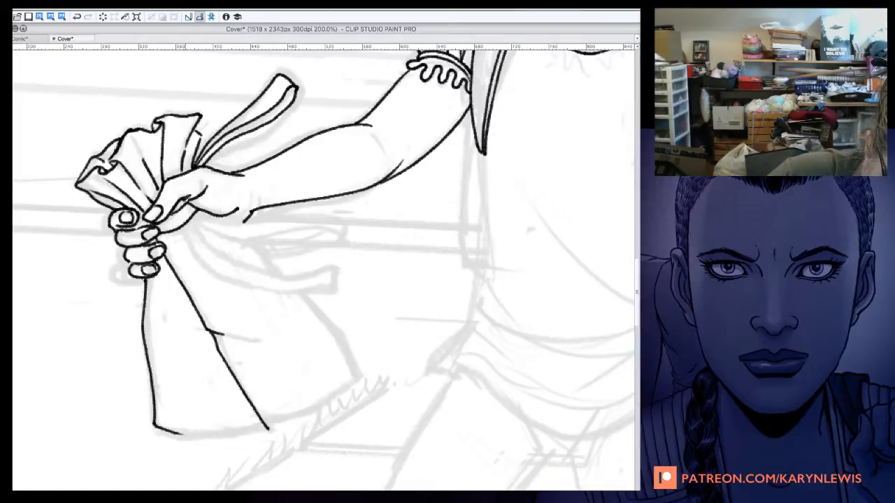
Step: Ink a curved ribbon tail with a forked end sweeping from under the hand across the bag
mouse_move(182, 200)
left_mouse_down()
mouse_move(195, 258)
mouse_move(199, 228)
mouse_move(207, 250)
left_mouse_up()
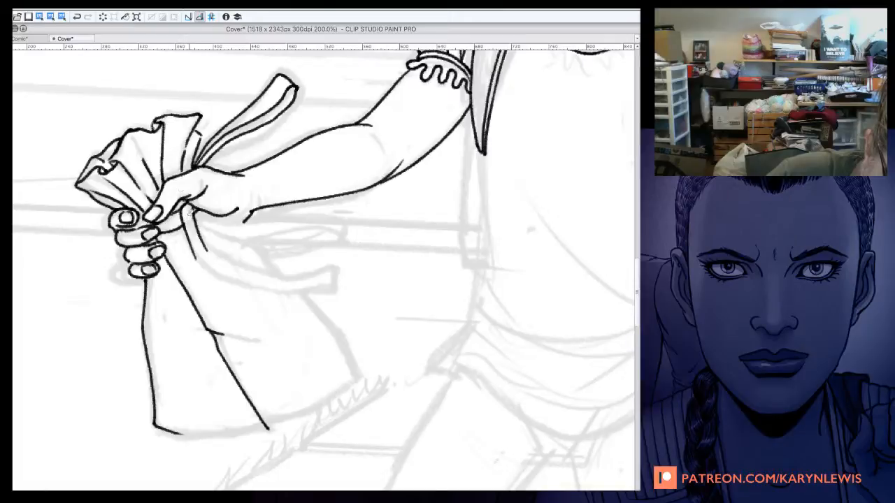
mouse_move(195, 246)
left_mouse_down()
mouse_move(216, 272)
mouse_move(257, 284)
mouse_move(310, 287)
mouse_move(337, 286)
left_mouse_up()
mouse_move(205, 239)
left_mouse_down()
mouse_move(239, 264)
mouse_move(309, 268)
mouse_move(328, 260)
mouse_move(321, 276)
mouse_move(337, 283)
left_mouse_up()
left_click_drag(331, 268, 335, 276)
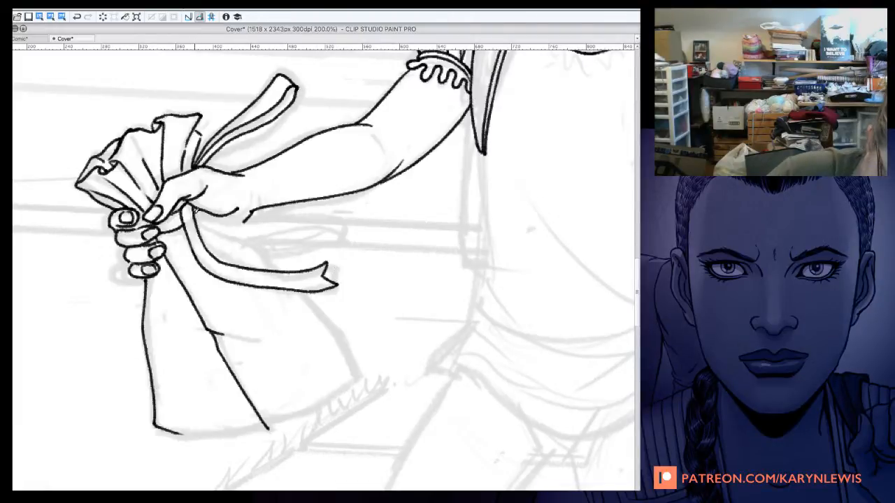
Step: Try a second forked ribbon tail just below the forearm and undo it together with the lower tail's forked end
mouse_move(195, 211)
left_mouse_down()
mouse_move(218, 232)
mouse_move(257, 241)
mouse_move(345, 239)
left_mouse_up()
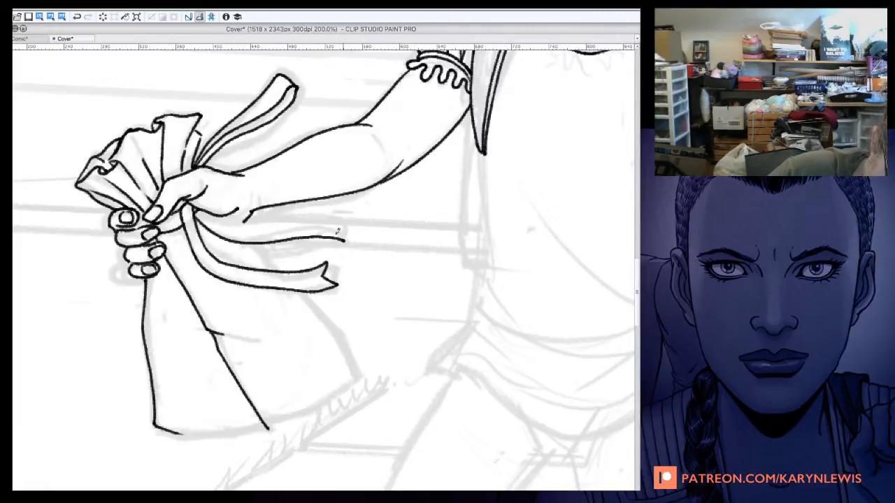
mouse_move(210, 213)
left_mouse_down()
mouse_move(252, 224)
mouse_move(346, 241)
left_mouse_up()
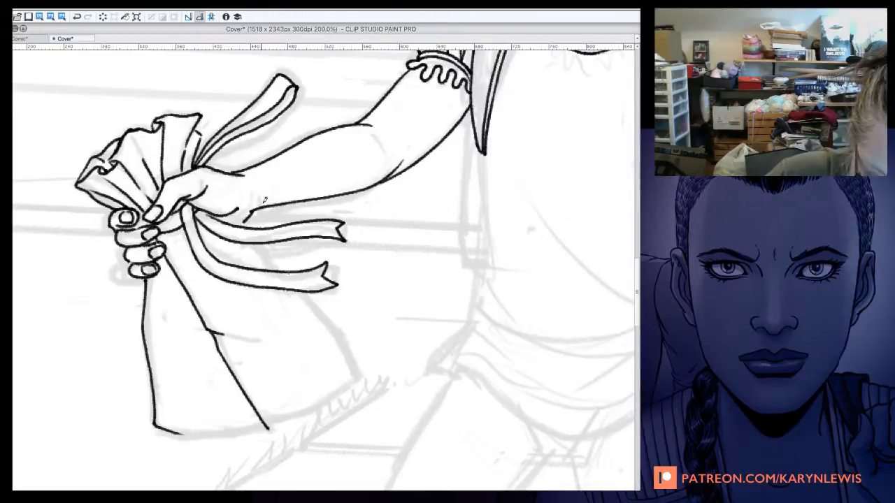
key("ctrl+z")
key("ctrl+z")
key("ctrl+z")
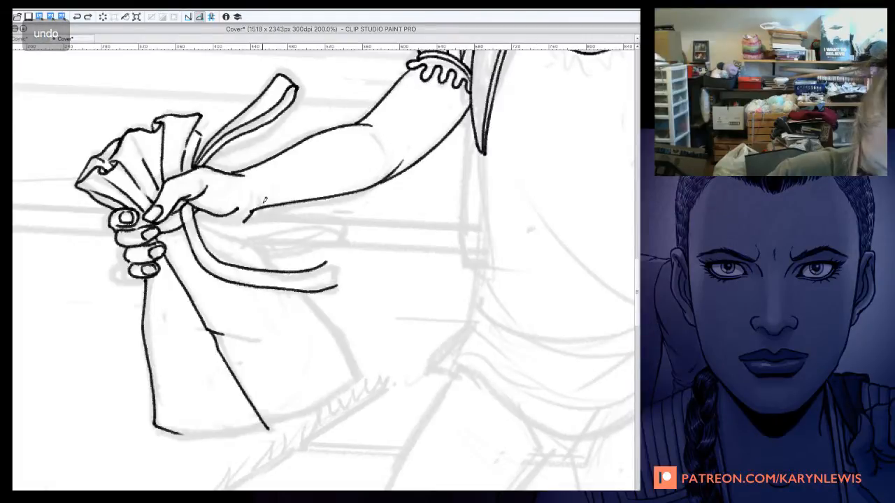
Step: Close the lower ribbon tail with a forked end and ink a looped ribbon with an inner fold beneath the forearm
left_click_drag(323, 271, 337, 287)
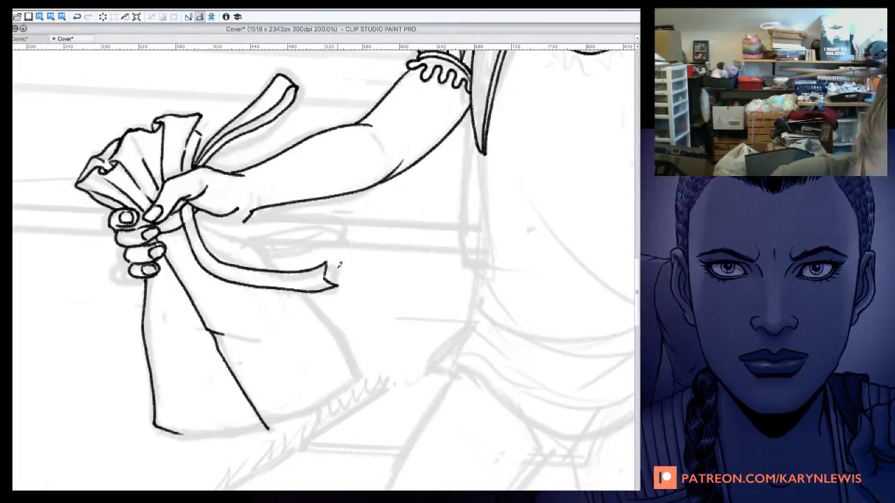
mouse_move(193, 214)
left_mouse_down()
mouse_move(231, 240)
mouse_move(301, 250)
mouse_move(343, 239)
left_mouse_up()
mouse_move(212, 214)
left_mouse_down()
mouse_move(329, 210)
mouse_move(342, 213)
mouse_move(345, 235)
mouse_move(282, 230)
mouse_move(237, 238)
mouse_move(206, 225)
mouse_move(199, 204)
left_mouse_up()
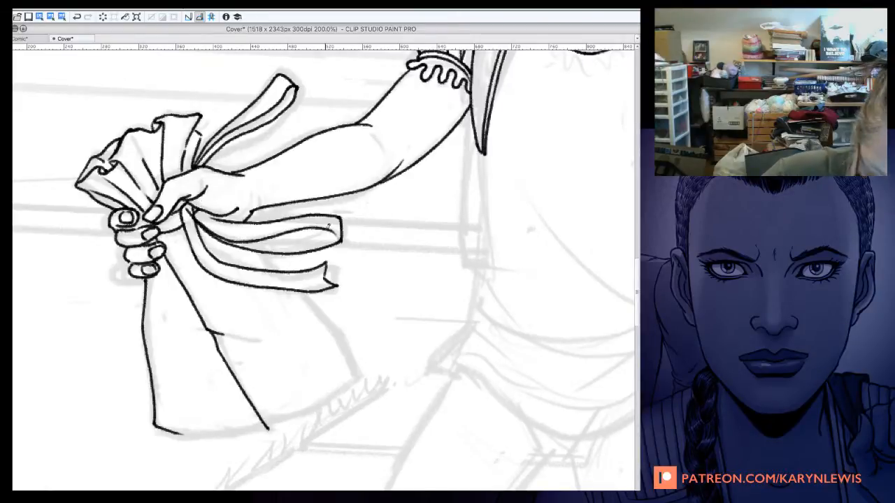
mouse_move(329, 226)
left_mouse_down()
mouse_move(274, 239)
mouse_move(269, 226)
left_mouse_up()
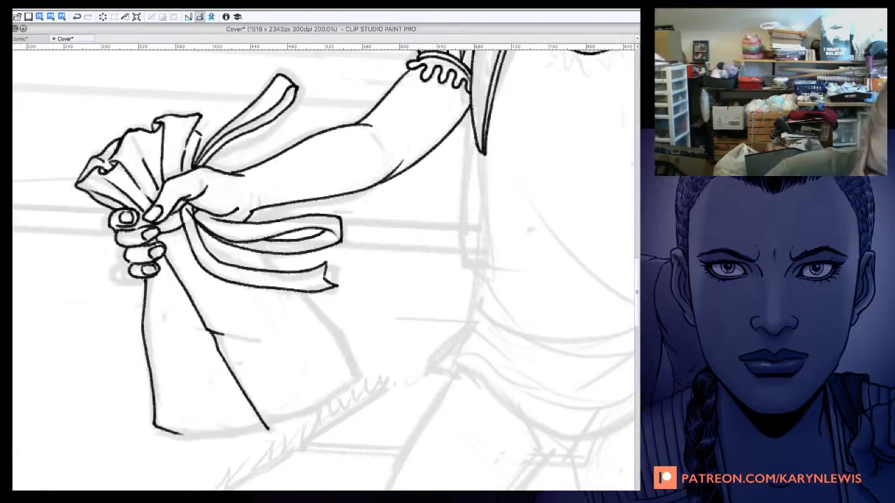
left_click_drag(324, 228, 340, 241)
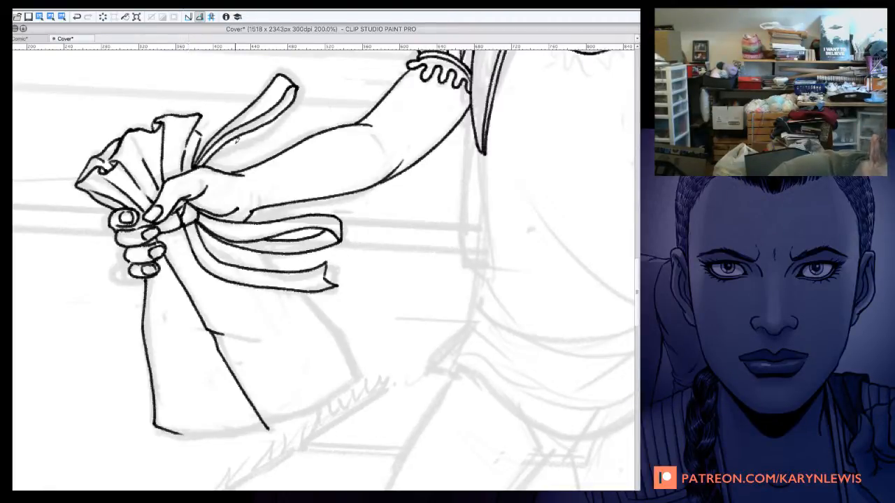
Step: Ink the small creases in the ribbon knot where the ribbons gather beside the wrist
left_click_drag(259, 175, 219, 320)
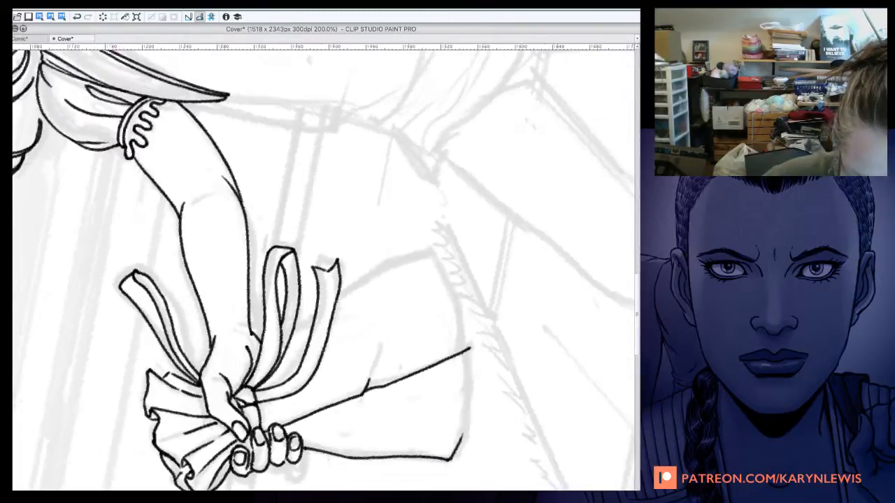
key("minus")
key("minus")
key("minus")
key("minus")
left_click_drag(636, 274, 635, 288)
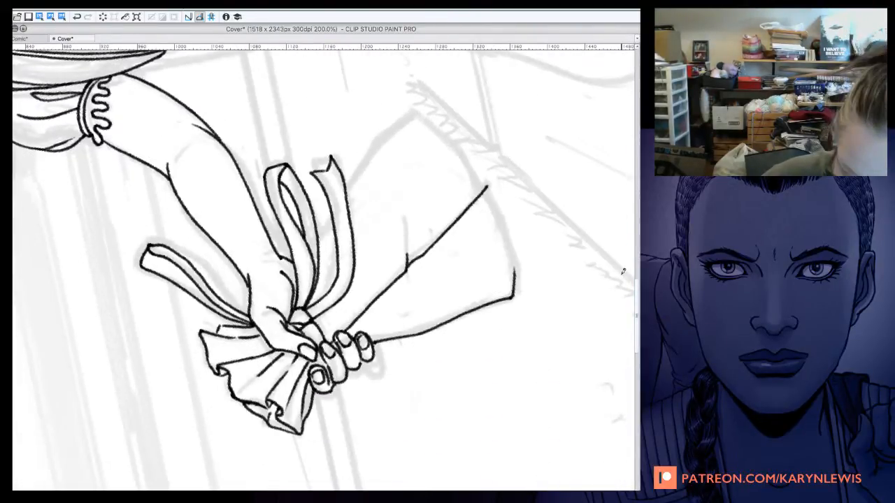
left_click_drag(304, 225, 310, 304)
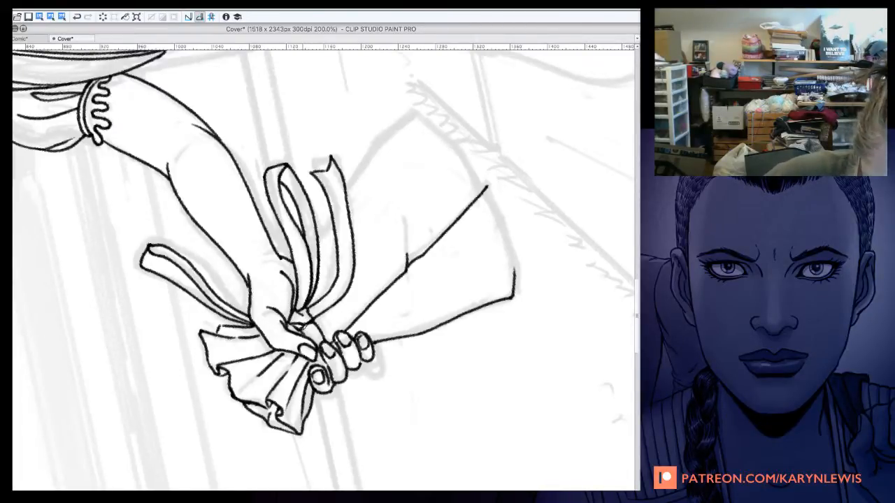
key("super+at")
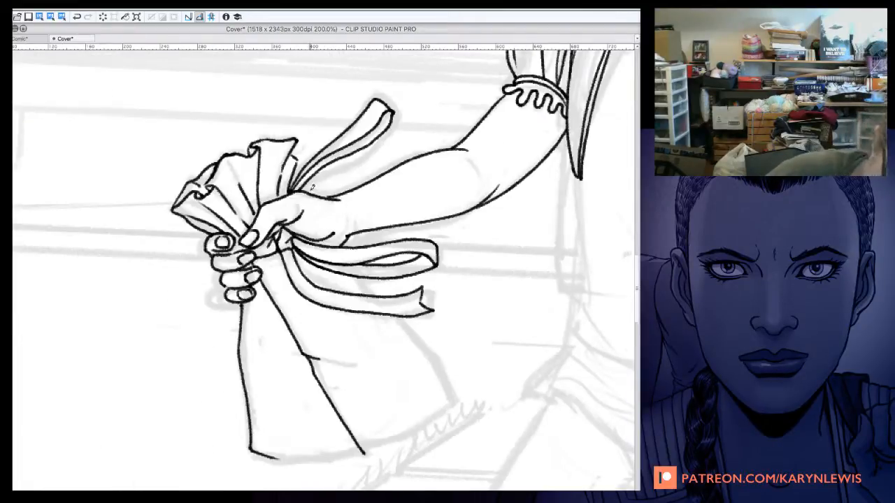
Step: Ink a forked ribbon tail along the top of the forearm and complete the bag's outline along its bottom and inner side
mouse_move(300, 187)
left_mouse_down()
mouse_move(374, 158)
mouse_move(427, 113)
mouse_move(421, 136)
mouse_move(437, 136)
mouse_move(430, 146)
mouse_move(321, 194)
left_mouse_up()
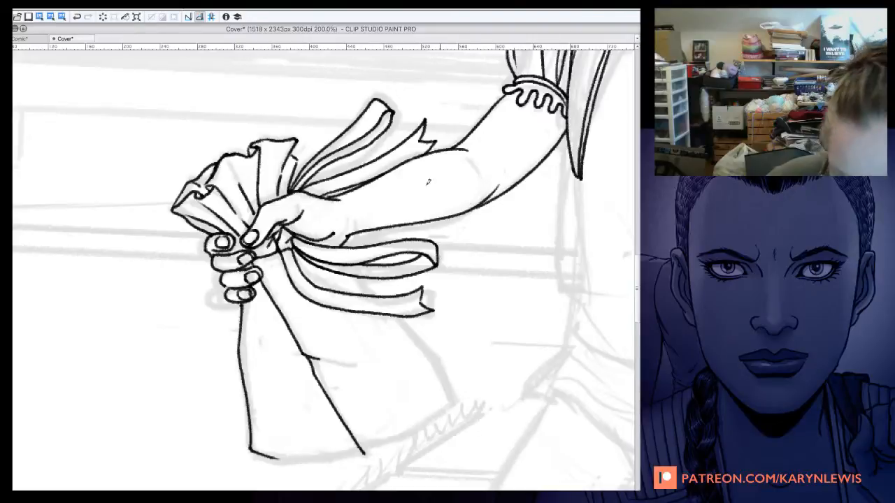
mouse_move(346, 238)
left_mouse_down()
mouse_move(399, 263)
mouse_move(398, 284)
mouse_move(453, 347)
mouse_move(462, 378)
mouse_move(403, 432)
mouse_move(365, 448)
mouse_move(366, 433)
mouse_move(358, 453)
mouse_move(288, 458)
mouse_move(251, 451)
left_mouse_up()
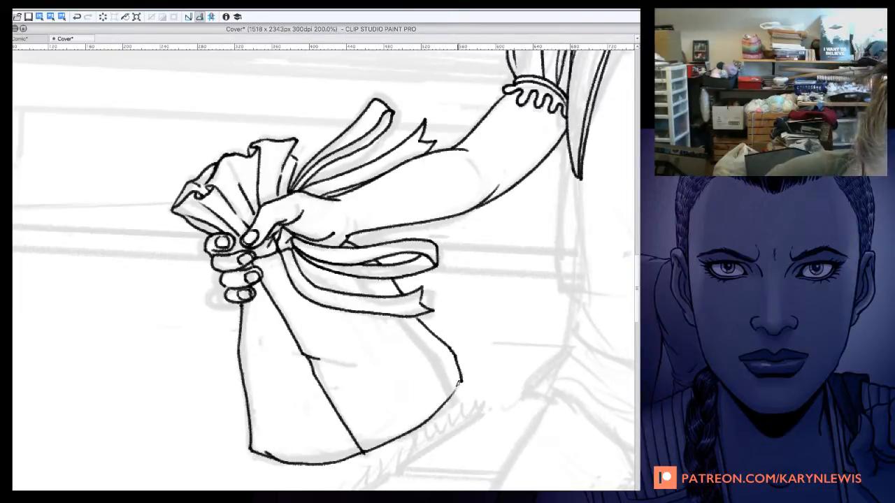
left_click_drag(459, 384, 428, 399)
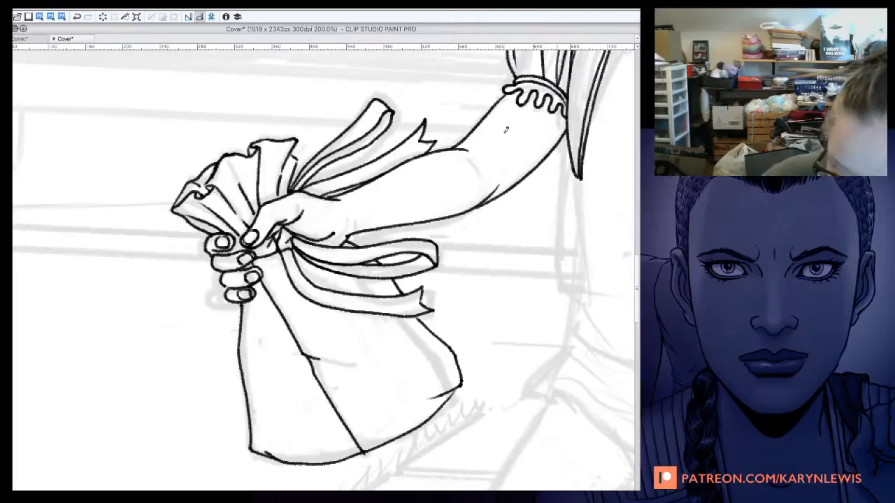
Step: Save the cover drawing
mouse_move(448, 251)
left_mouse_down()
mouse_move(382, 266)
mouse_move(317, 222)
mouse_move(148, 394)
mouse_move(94, 410)
left_mouse_up()
key("super+minus")
key("super+minus")
key("super+minus")
key("super+minus")
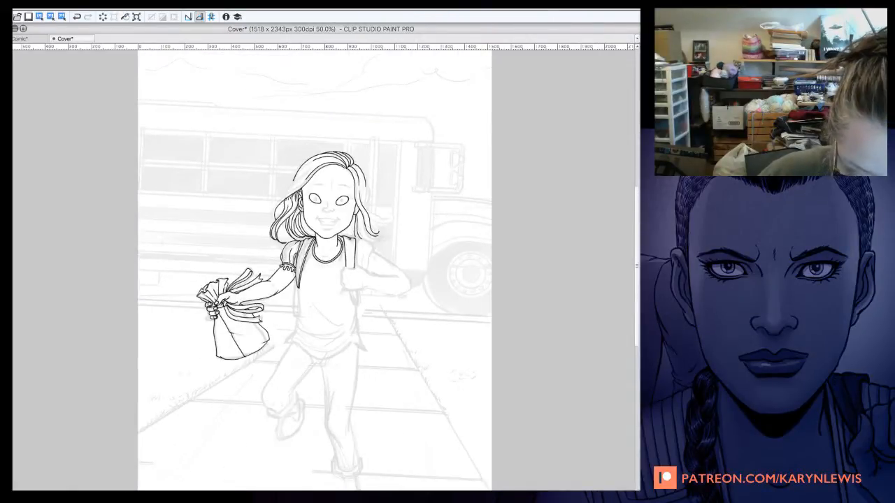
left_click(103, 8)
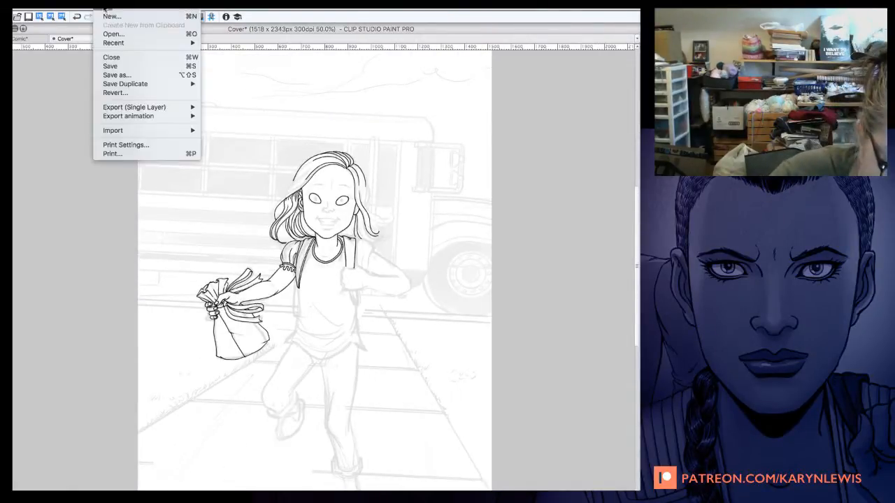
left_click(122, 67)
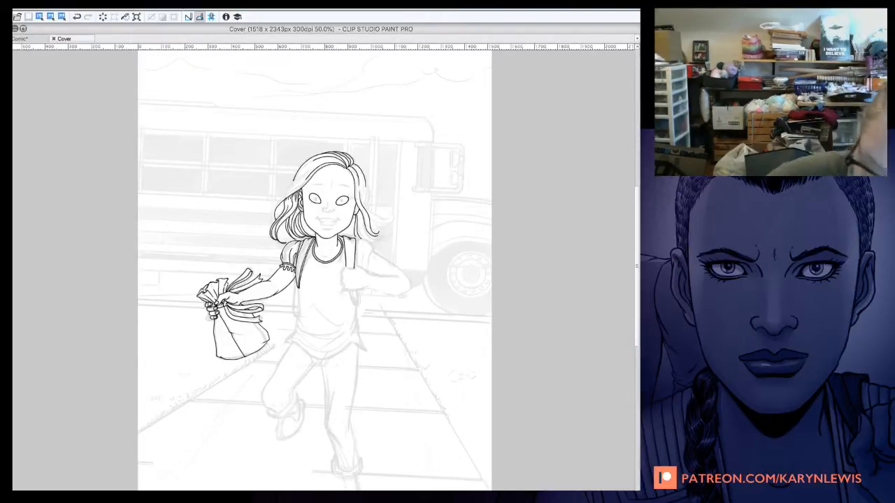
Step: Erase the long fold line running down the middle of the puffed sleeve
key("super+plus")
key("super+plus")
key("super+plus")
key("super+plus")
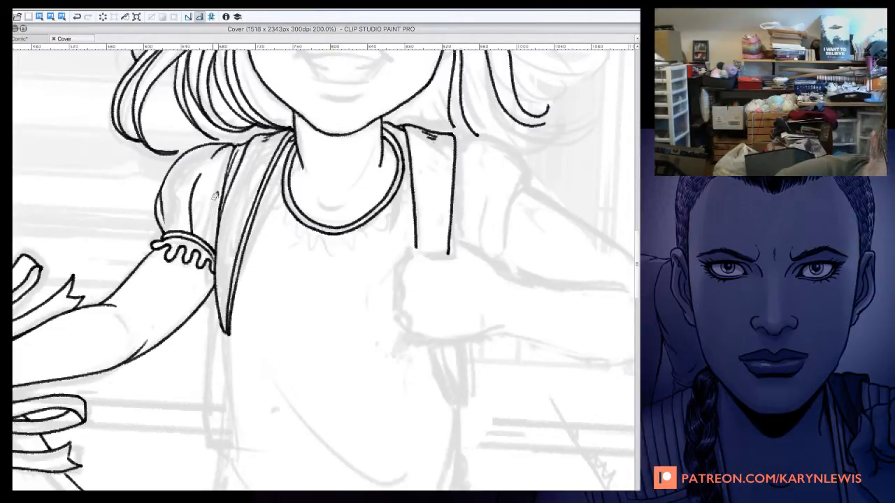
mouse_move(189, 219)
left_mouse_down()
mouse_move(193, 225)
mouse_move(198, 168)
left_mouse_up()
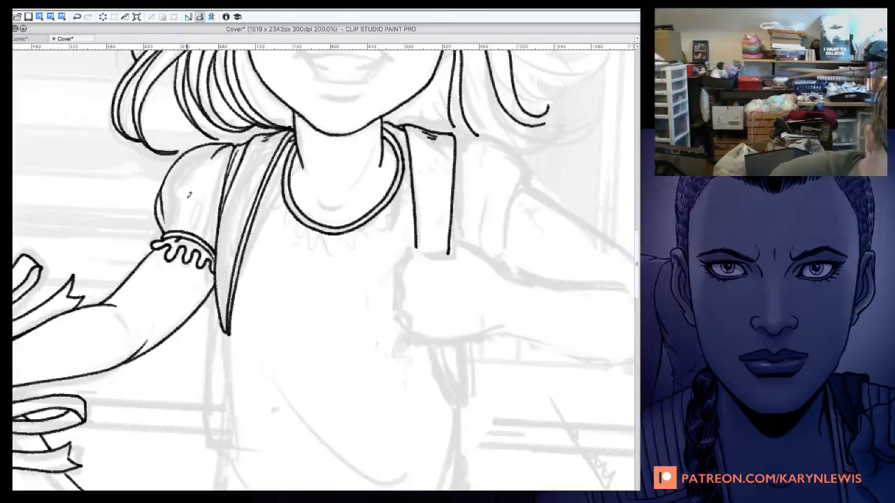
Step: Try a short fold line above the puffed sleeve's cuff and undo it
key("super+z")
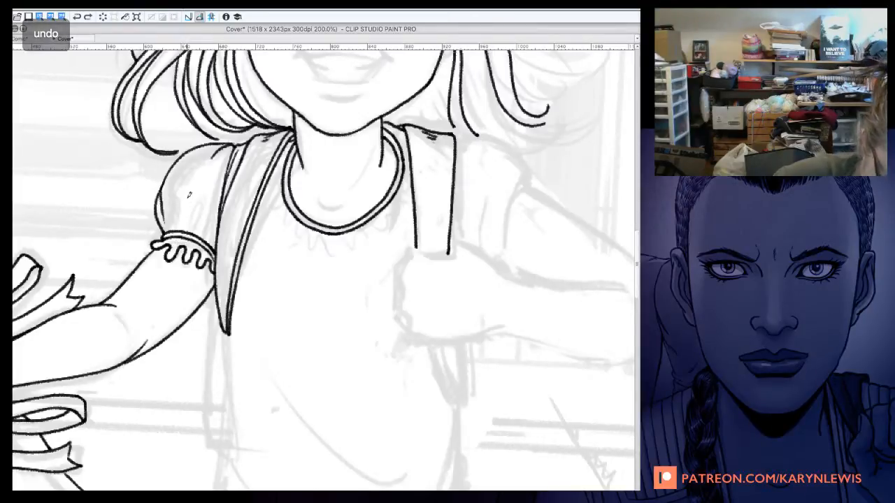
mouse_move(180, 230)
left_mouse_down()
mouse_move(180, 191)
mouse_move(190, 234)
left_mouse_up()
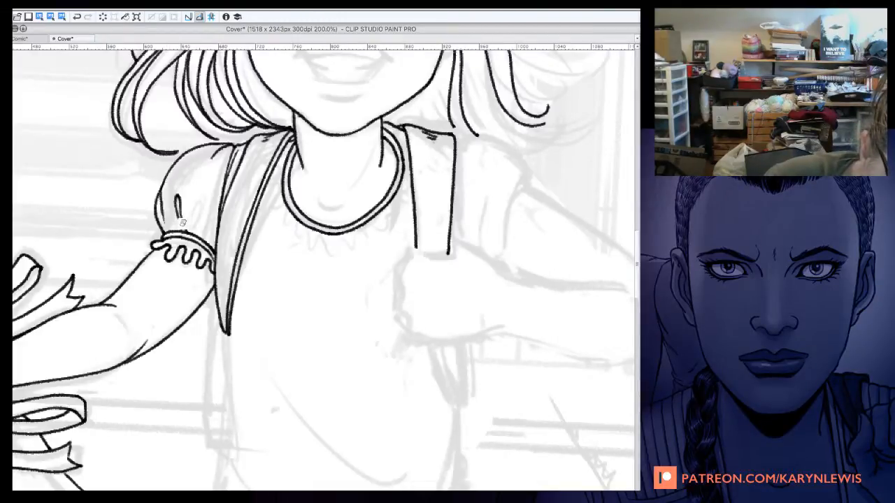
key("ctrl+z")
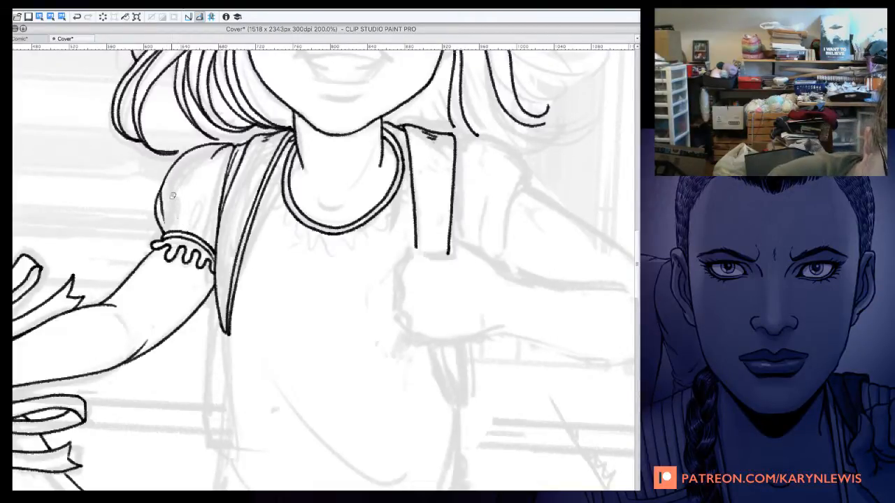
Step: Ink short gathered folds in the puffed sleeve, rising from the cuff and falling from the shoulder seam
mouse_move(175, 250)
left_mouse_down()
mouse_move(189, 260)
mouse_move(165, 255)
mouse_move(192, 253)
mouse_move(180, 248)
mouse_move(192, 262)
mouse_move(166, 249)
mouse_move(165, 285)
mouse_move(200, 368)
mouse_move(213, 372)
mouse_move(214, 357)
mouse_move(223, 365)
mouse_move(243, 350)
mouse_move(225, 350)
mouse_move(231, 359)
mouse_move(226, 341)
mouse_move(242, 358)
left_mouse_up()
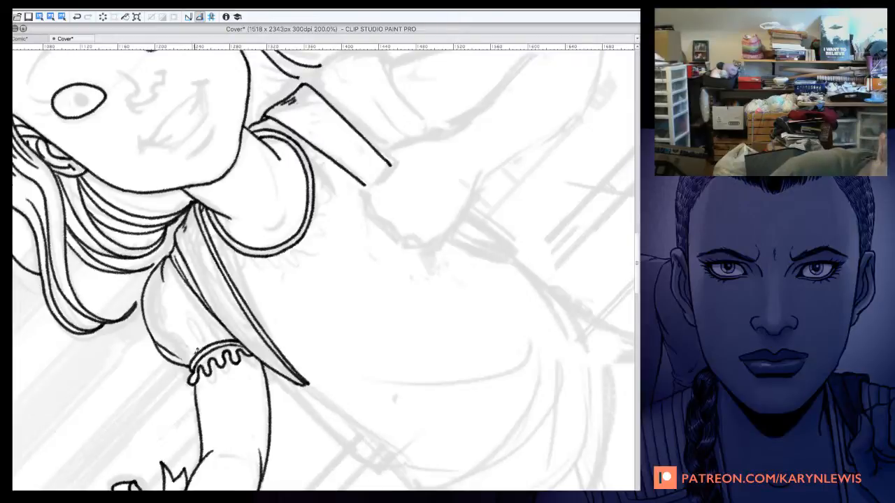
mouse_move(194, 353)
left_mouse_down()
mouse_move(180, 338)
mouse_move(186, 352)
left_mouse_up()
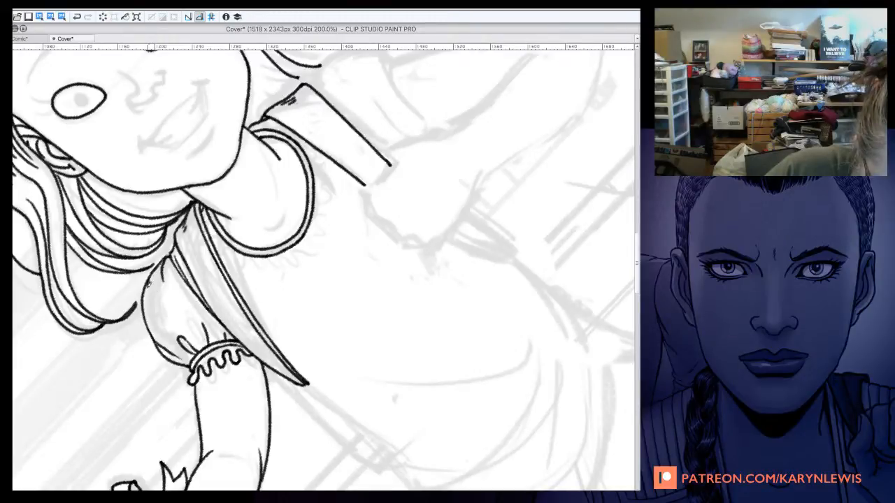
left_click_drag(149, 282, 153, 309)
mouse_move(152, 275)
left_mouse_down()
mouse_move(154, 309)
mouse_move(144, 271)
mouse_move(153, 297)
mouse_move(154, 277)
left_mouse_up()
key("e")
key("p")
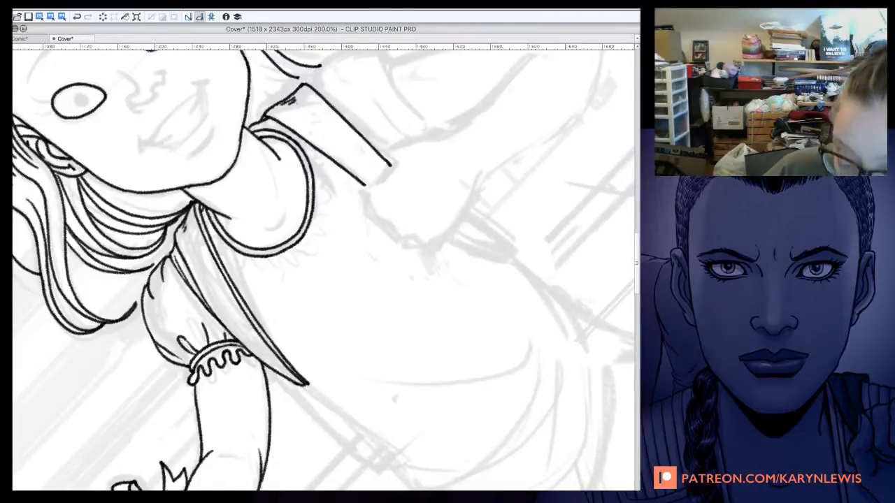
key("ctrl+at")
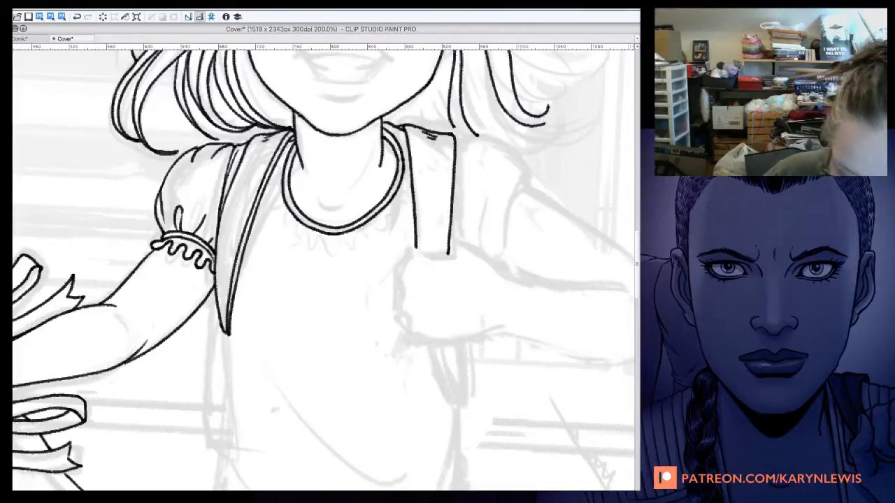
Step: Try a scalloped ruffle around the outside of the collar and undo it back to the first loops beside the backpack strap
mouse_move(284, 143)
left_mouse_down()
mouse_move(269, 186)
mouse_move(274, 206)
mouse_move(285, 210)
mouse_move(277, 208)
mouse_move(282, 222)
mouse_move(304, 227)
left_mouse_up()
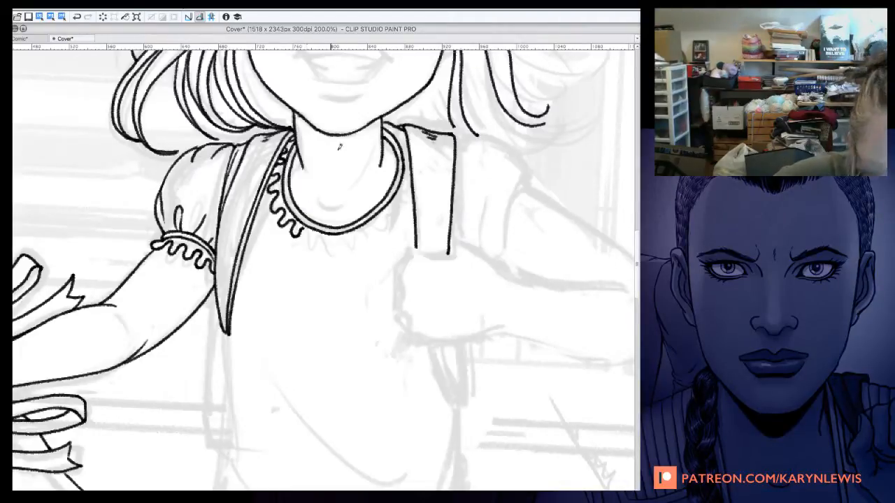
mouse_move(385, 123)
left_mouse_down()
mouse_move(404, 135)
mouse_move(410, 180)
left_mouse_up()
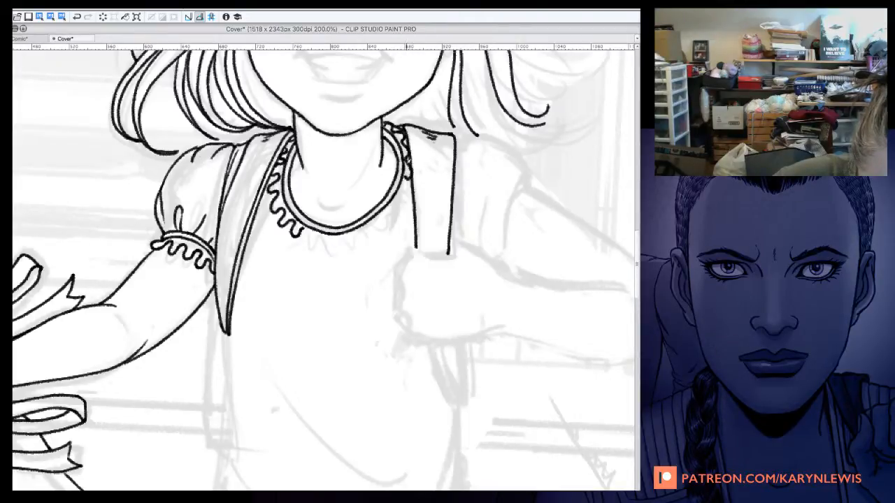
key("ctrl+z")
key("ctrl+z")
key("ctrl+z")
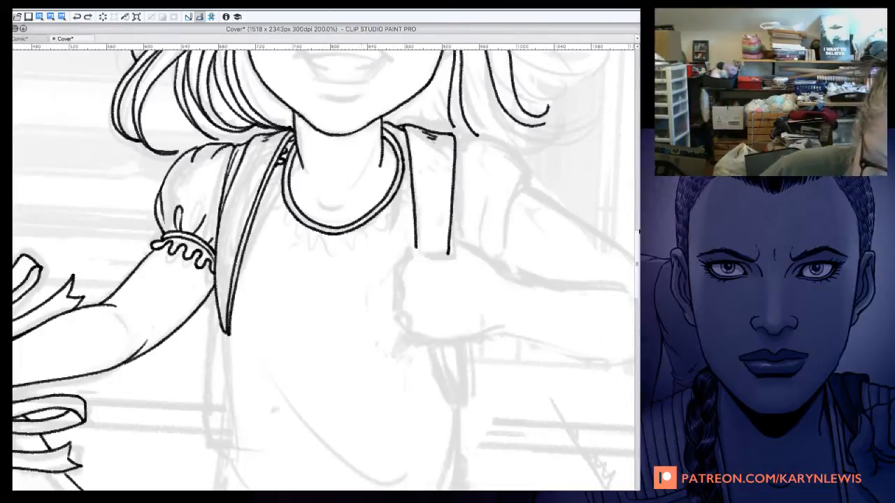
Step: Ink two lashes at the outer corner of each eye and fill both pupils in black with a small highlight
left_click_drag(637, 231, 633, 207)
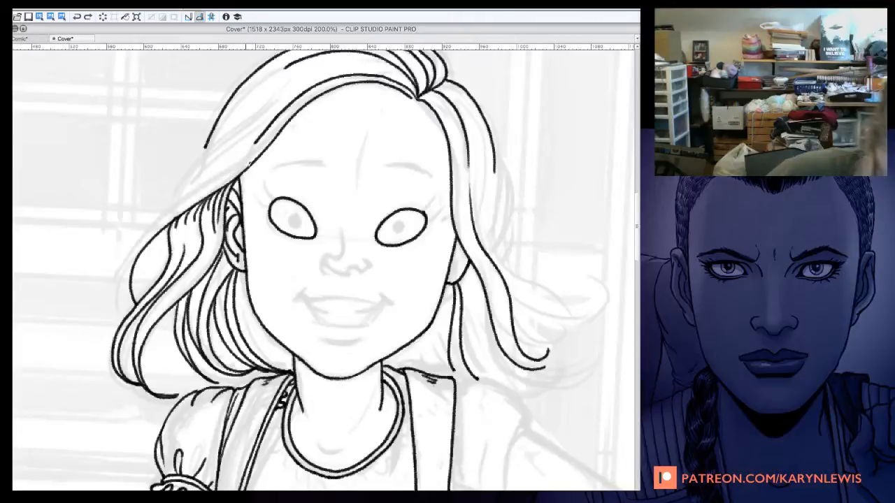
mouse_move(261, 186)
left_mouse_down()
mouse_move(271, 203)
mouse_move(256, 204)
left_mouse_up()
left_click_drag(271, 199, 266, 193)
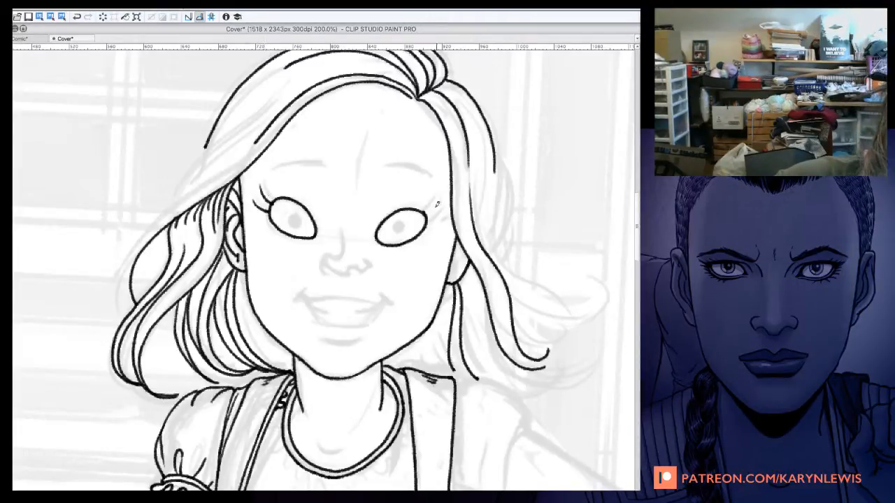
mouse_move(423, 214)
left_mouse_down()
mouse_move(444, 198)
mouse_move(438, 216)
left_mouse_up()
left_click_drag(429, 222, 443, 211)
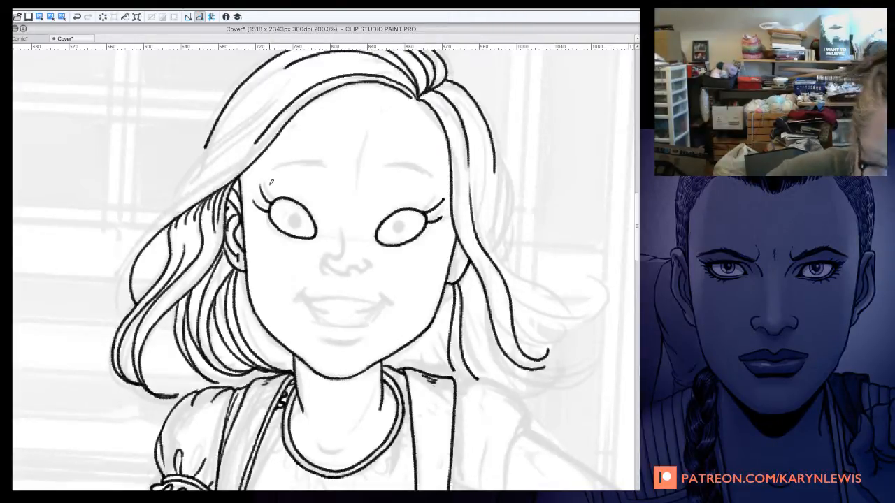
left_click_drag(292, 215, 294, 219)
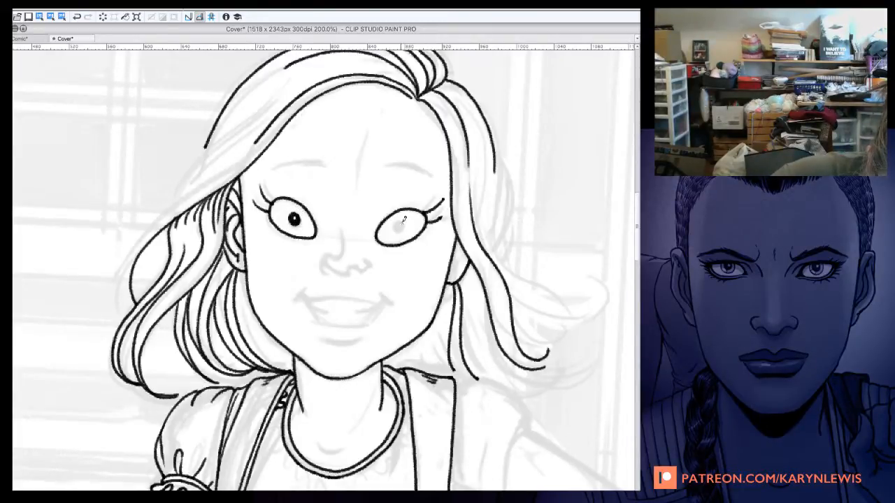
left_click_drag(404, 220, 403, 222)
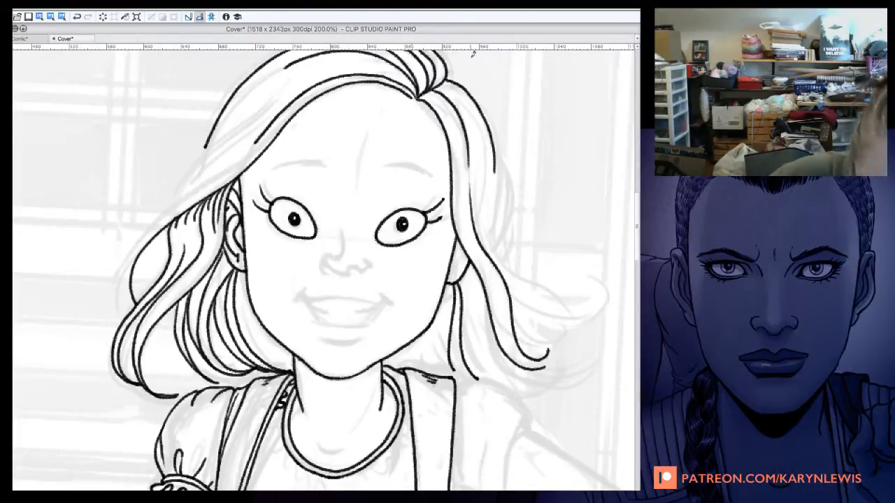
Step: Ink the outer contours of the hair on both sides of the head, joining the strands over the ear and down the waves
mouse_move(274, 75)
left_mouse_down()
mouse_move(281, 81)
mouse_move(213, 136)
mouse_move(172, 196)
left_mouse_up()
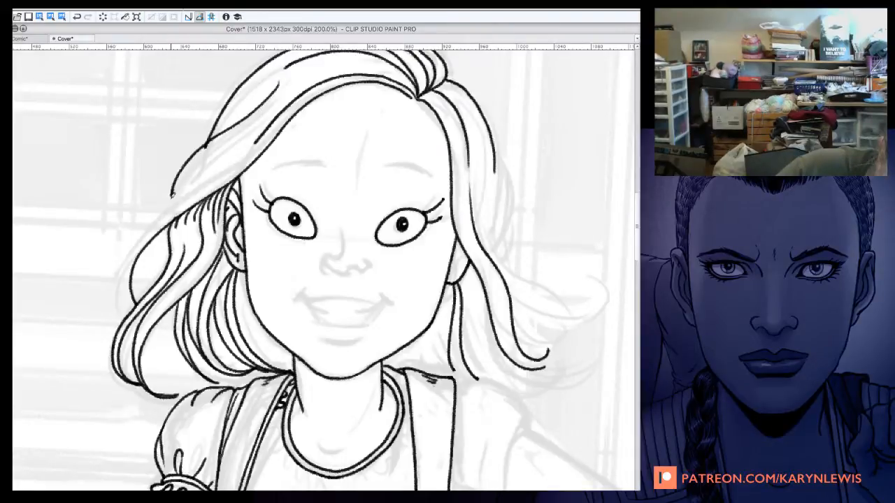
left_click_drag(254, 149, 237, 163)
left_click_drag(128, 257, 135, 305)
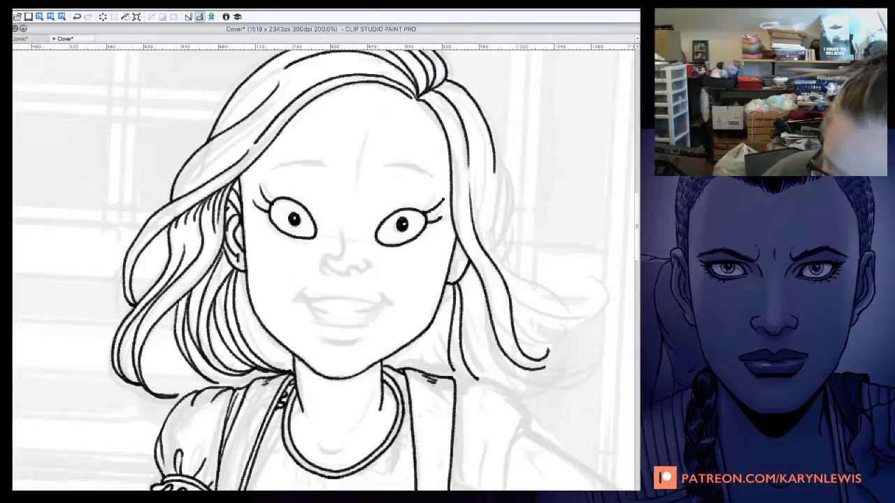
mouse_move(488, 115)
left_mouse_down()
mouse_move(510, 179)
mouse_move(499, 238)
left_mouse_up()
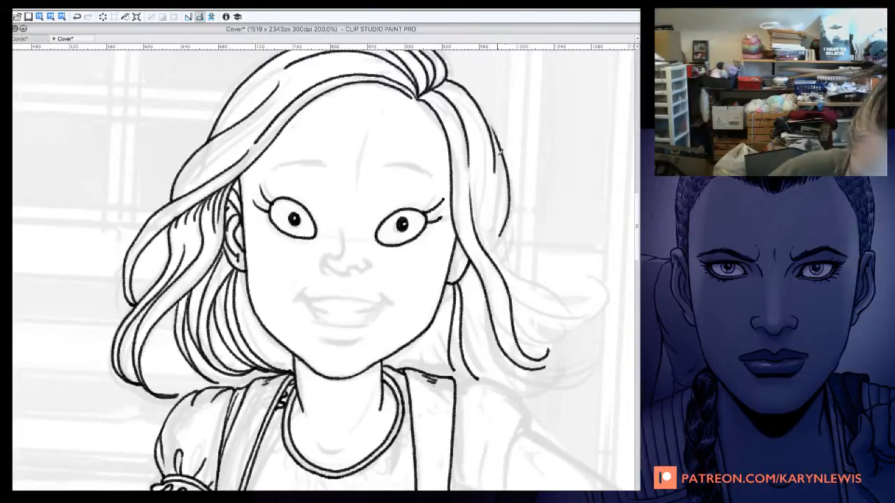
left_click_drag(483, 104, 506, 150)
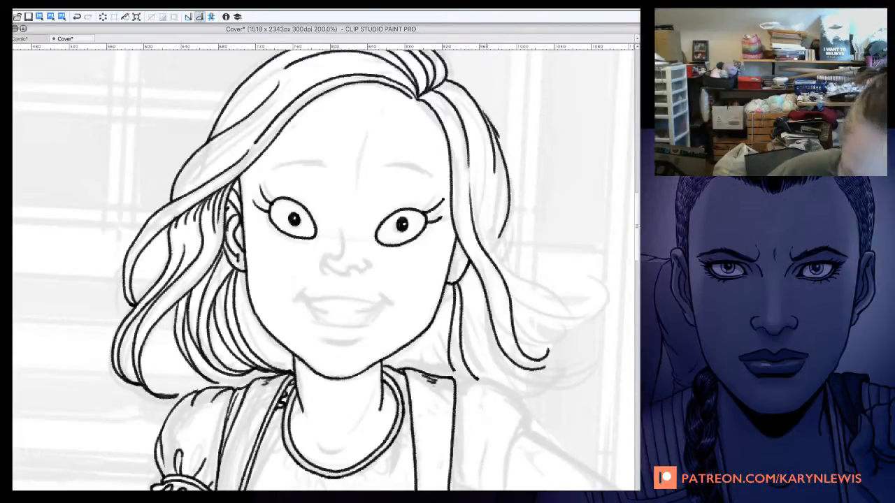
Step: Ink a long wavy hair strand blowing outward from beside the cheek on the bent-arm side
key("super+z")
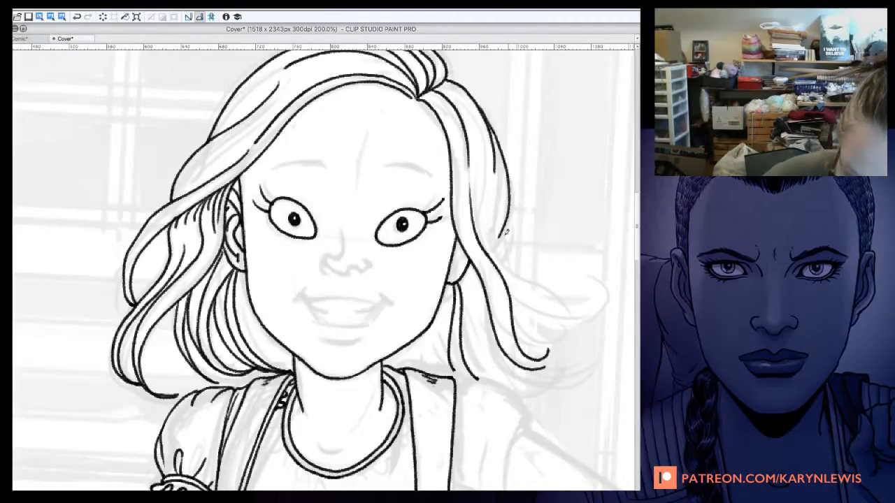
mouse_move(482, 210)
left_mouse_down()
mouse_move(515, 265)
mouse_move(593, 302)
left_mouse_up()
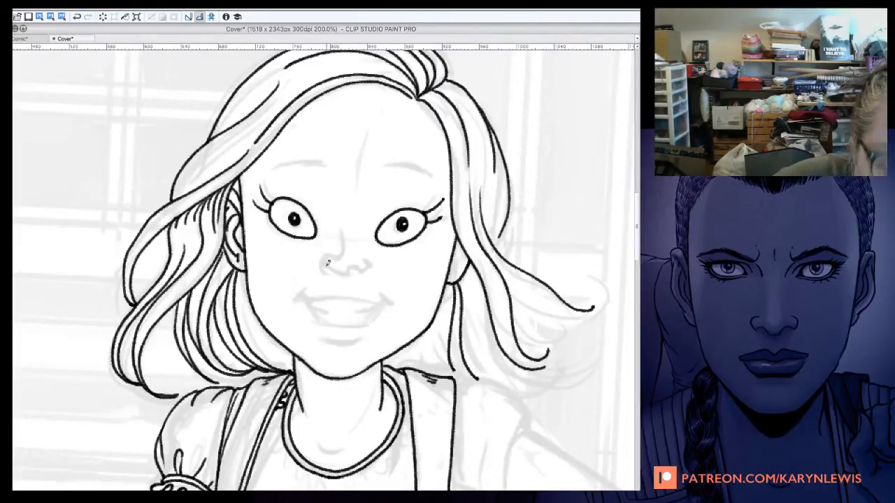
Step: Ink both corners of the smiling mouth and join them with a gently curved upper lip line
left_click_drag(301, 293, 296, 299)
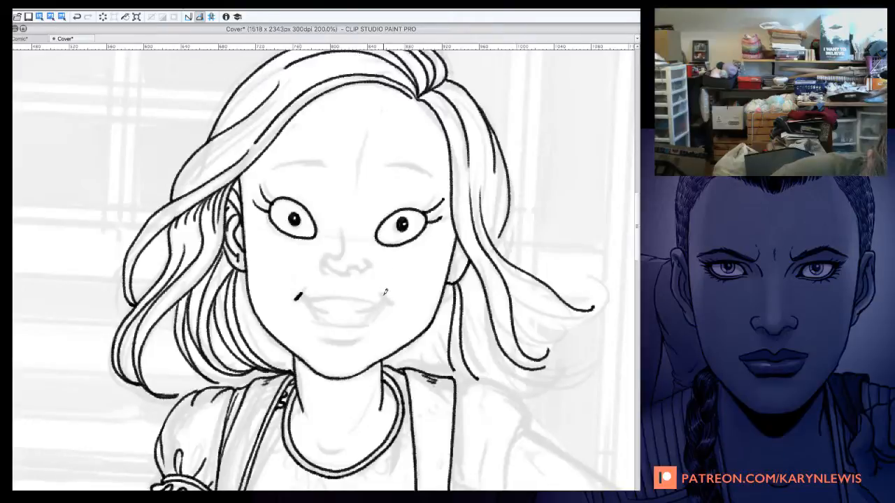
mouse_move(383, 291)
left_mouse_down()
mouse_move(388, 302)
mouse_move(407, 249)
mouse_move(361, 178)
left_mouse_up()
left_click_drag(375, 223, 339, 298)
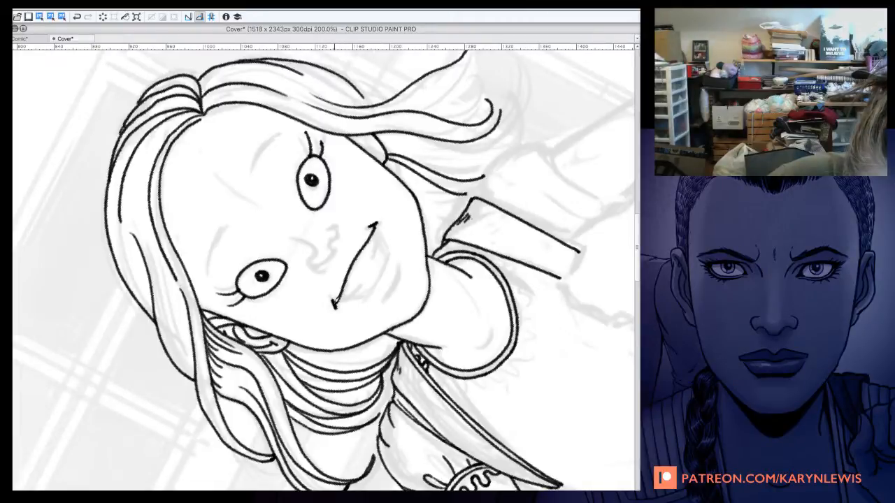
key("ctrl+at")
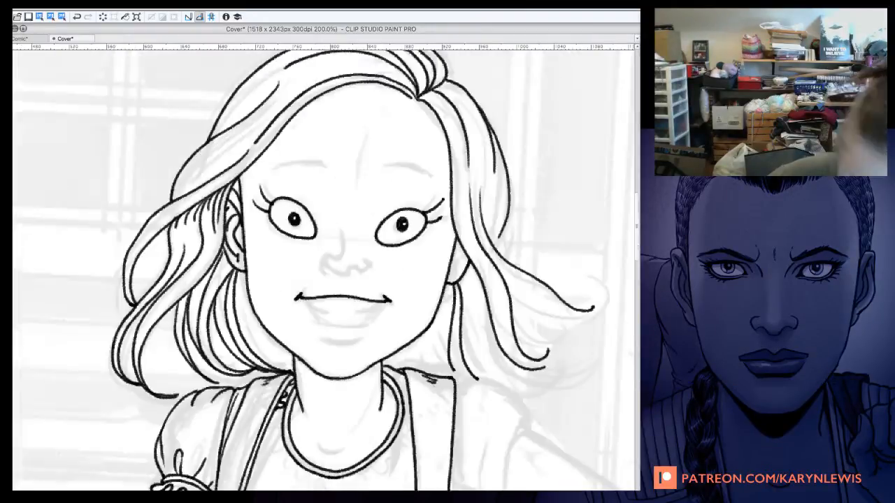
Step: Ink the mouth's lower edge, the teeth line and the crease below the lip, and touch up the inner eye corner
left_click_drag(302, 295, 325, 323)
left_click_drag(386, 299, 353, 325)
key("ctrl+z")
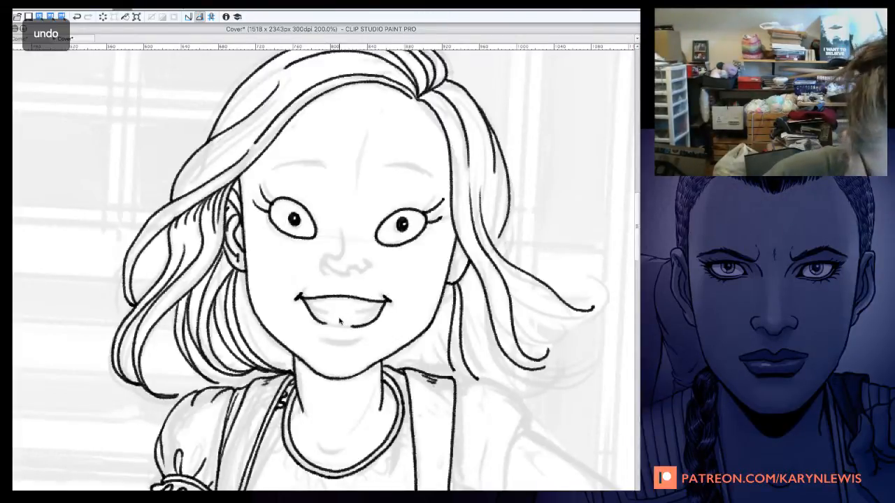
mouse_move(387, 299)
left_mouse_down()
mouse_move(354, 325)
mouse_move(332, 321)
left_mouse_up()
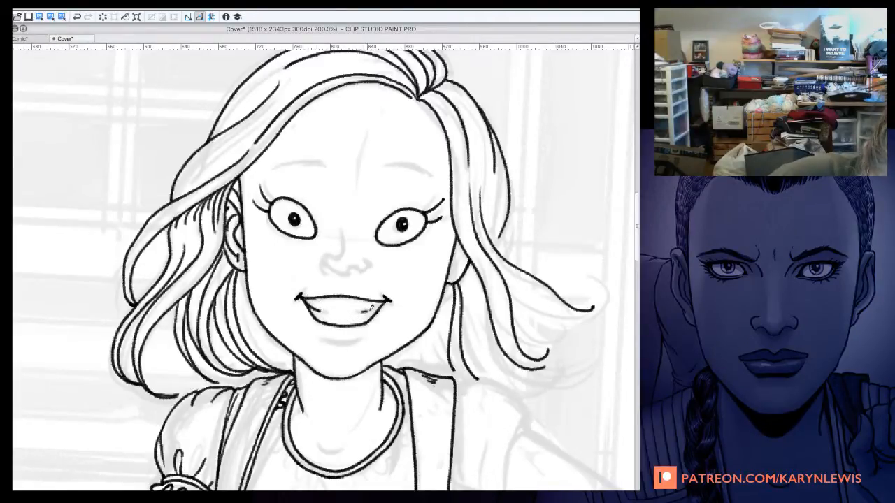
left_click_drag(323, 339, 364, 335)
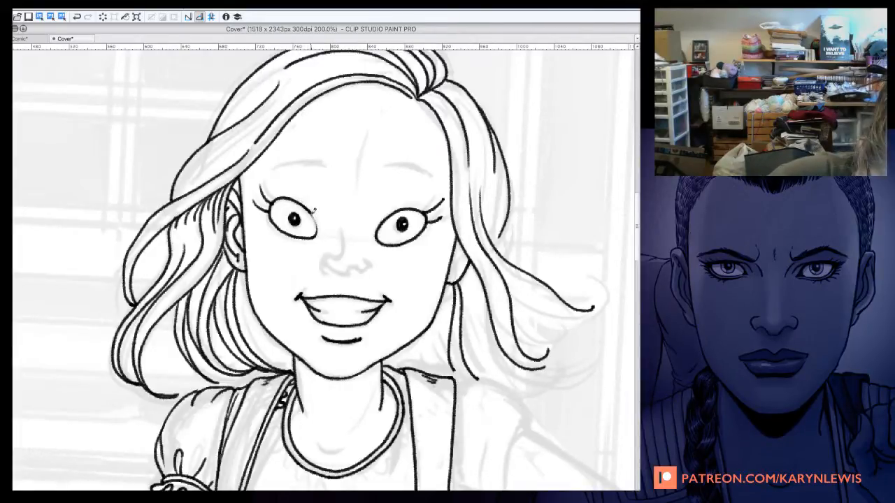
left_click_drag(317, 220, 306, 237)
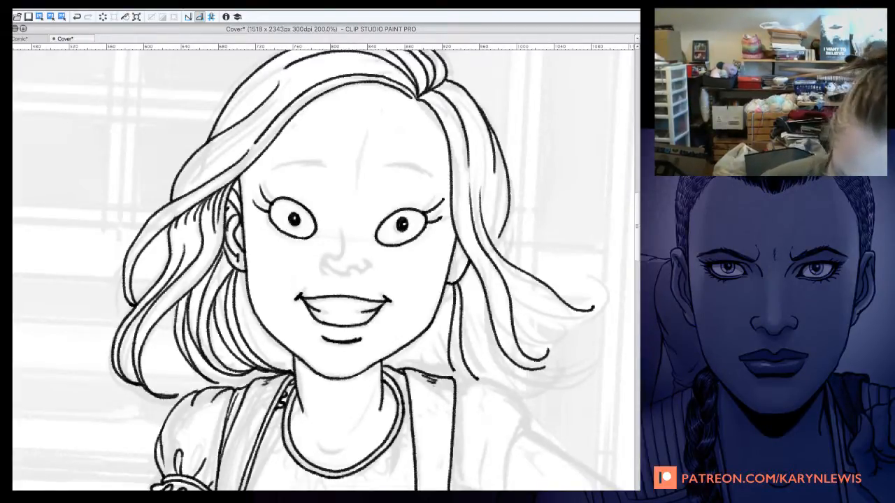
Step: Extend the inner edge of the backpack strap down to the top of the fist
scroll(637, 225, "down", 5)
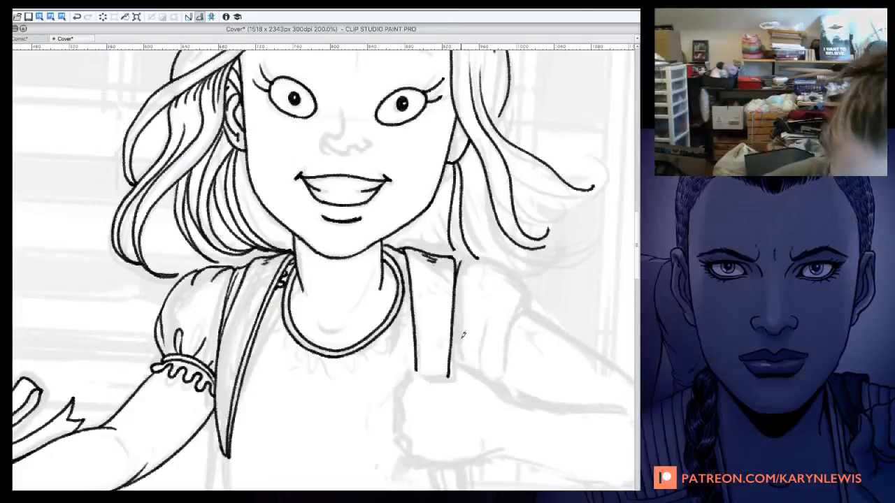
left_click_drag(417, 360, 415, 376)
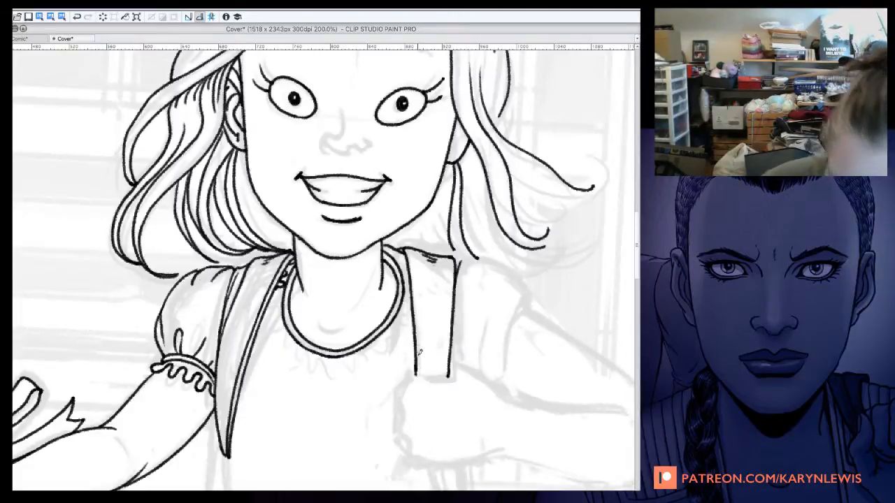
Step: Ink the curved cuff opening and the rounded shoulder contour of the sleeve on the bent arm
key("super+minus")
key("super+minus")
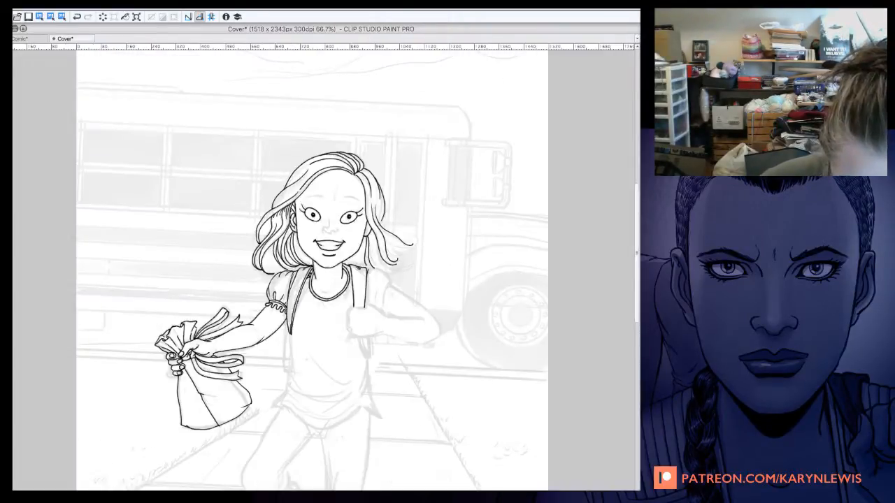
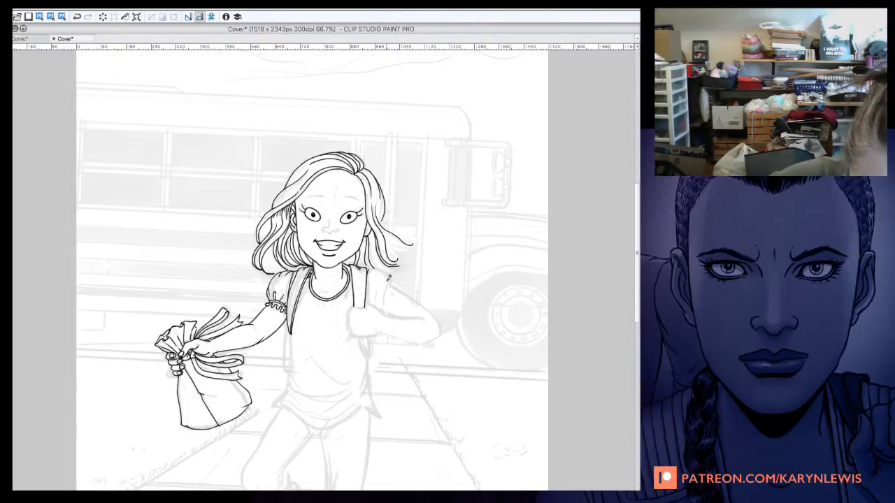
mouse_move(393, 283)
left_mouse_down()
mouse_move(382, 305)
mouse_move(395, 315)
left_mouse_up()
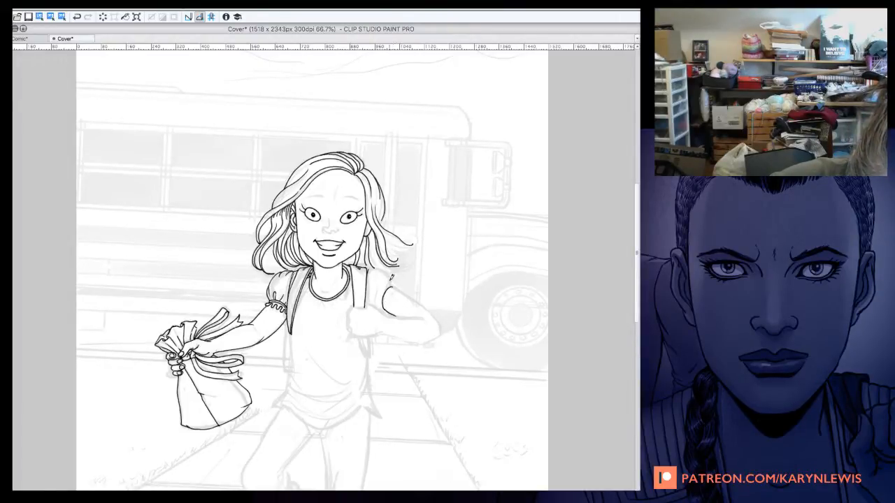
left_click_drag(389, 284, 383, 308)
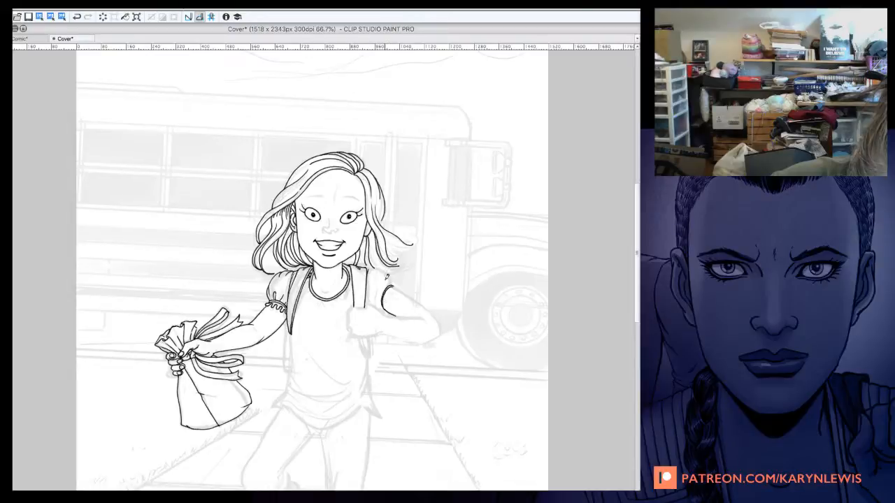
key("ctrl+z")
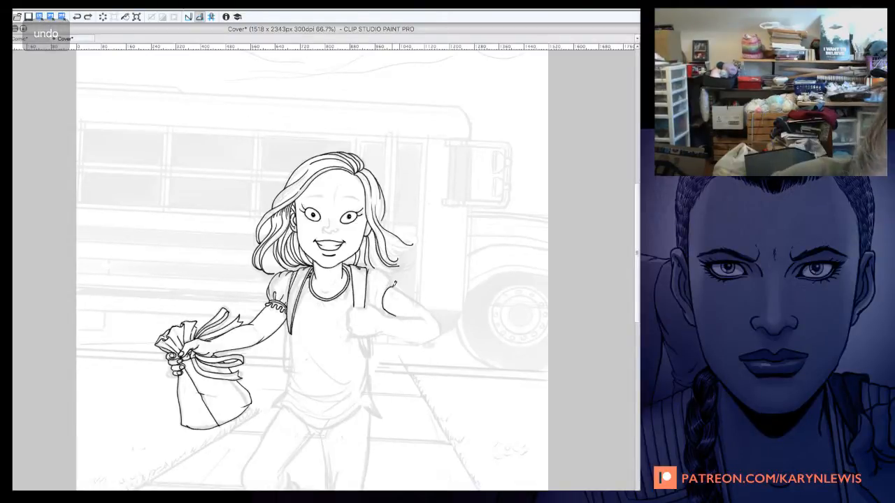
left_click_drag(390, 283, 386, 311)
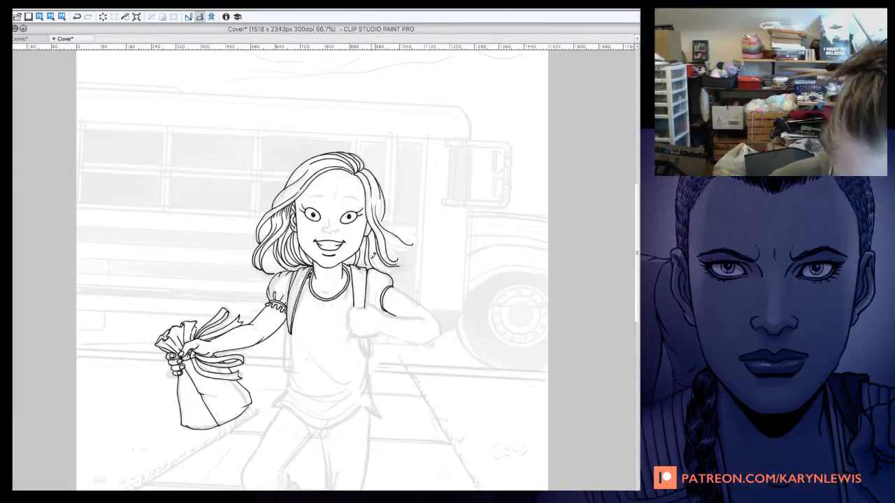
Step: Ink the wavy bottom hem of the shirt across the hips, with turned-up corners and an inner fold line
left_click_drag(636, 189, 637, 210)
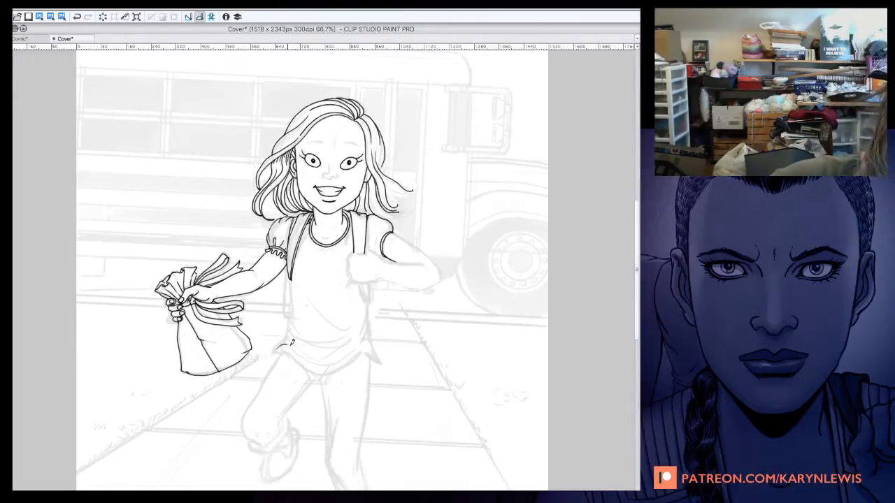
mouse_move(292, 344)
left_mouse_down()
mouse_move(330, 358)
mouse_move(279, 352)
mouse_move(370, 347)
mouse_move(385, 332)
mouse_move(326, 368)
mouse_move(374, 338)
mouse_move(379, 362)
left_mouse_up()
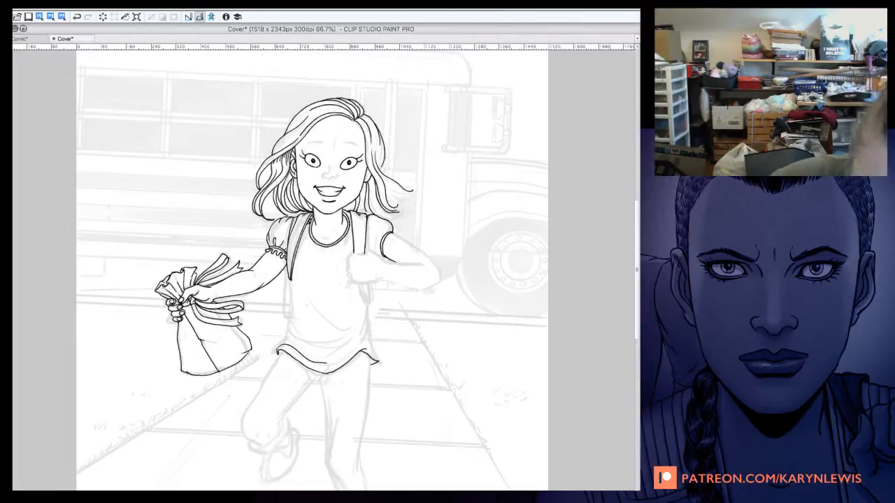
Step: Ink the strap end below the fist and the shirt's side contour down to a flared hem corner, with short waist folds
key("super+plus")
key("super+plus")
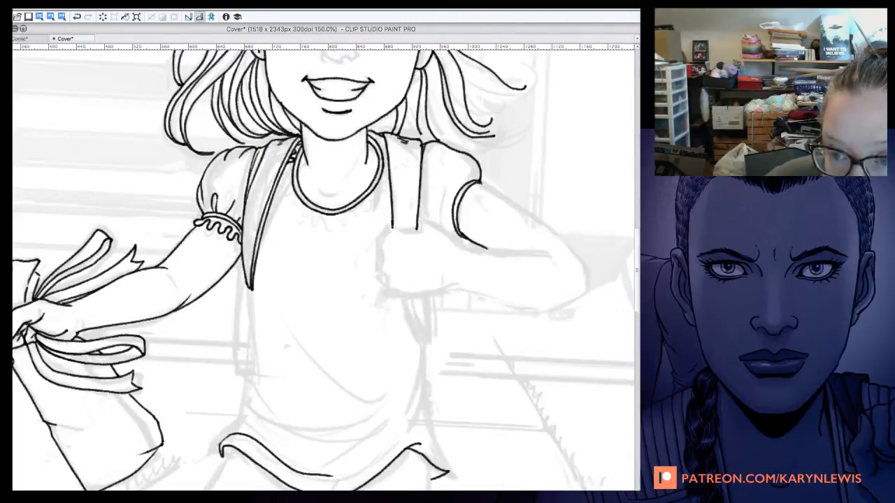
scroll(323, 270, "down", 5)
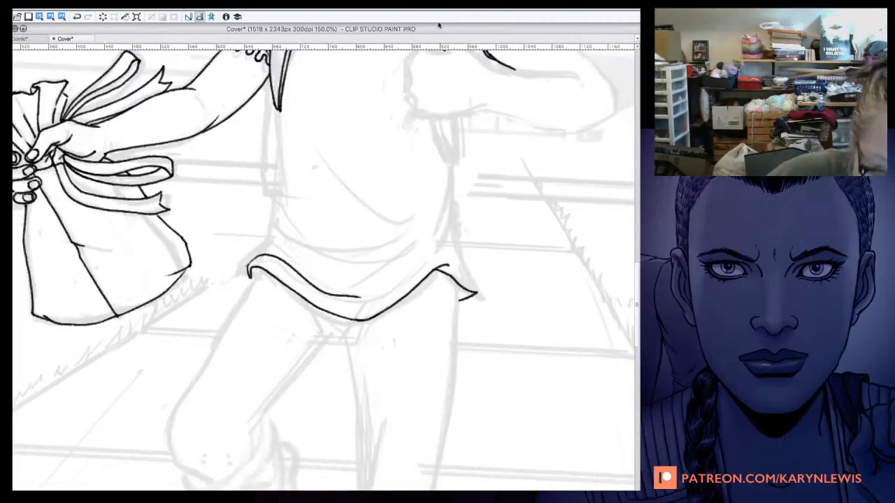
mouse_move(433, 117)
left_mouse_down()
mouse_move(459, 154)
mouse_move(460, 124)
mouse_move(461, 140)
mouse_move(446, 203)
mouse_move(423, 236)
left_mouse_up()
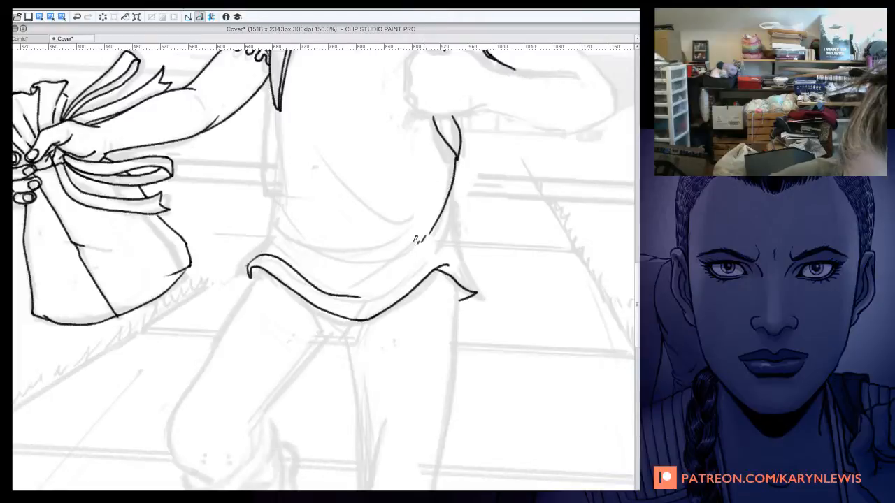
mouse_move(453, 179)
left_mouse_down()
mouse_move(459, 246)
mouse_move(478, 293)
left_mouse_up()
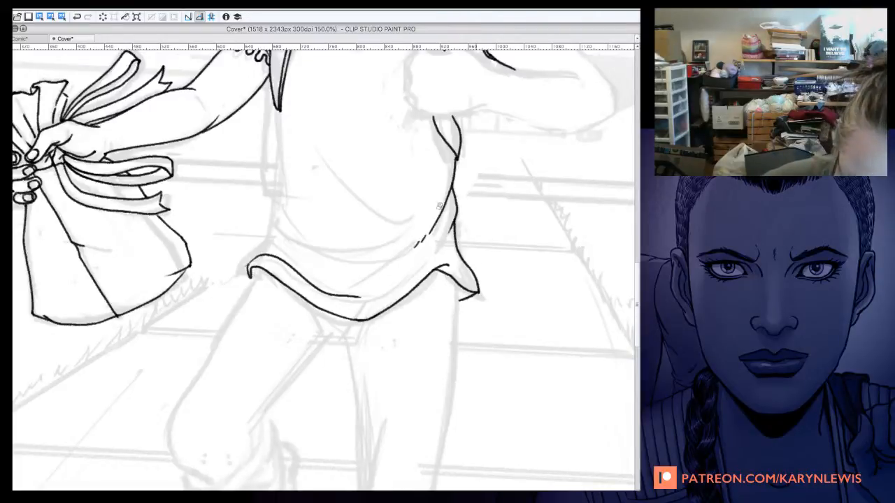
mouse_move(461, 227)
left_mouse_down()
mouse_move(454, 234)
mouse_move(459, 223)
mouse_move(472, 264)
left_mouse_up()
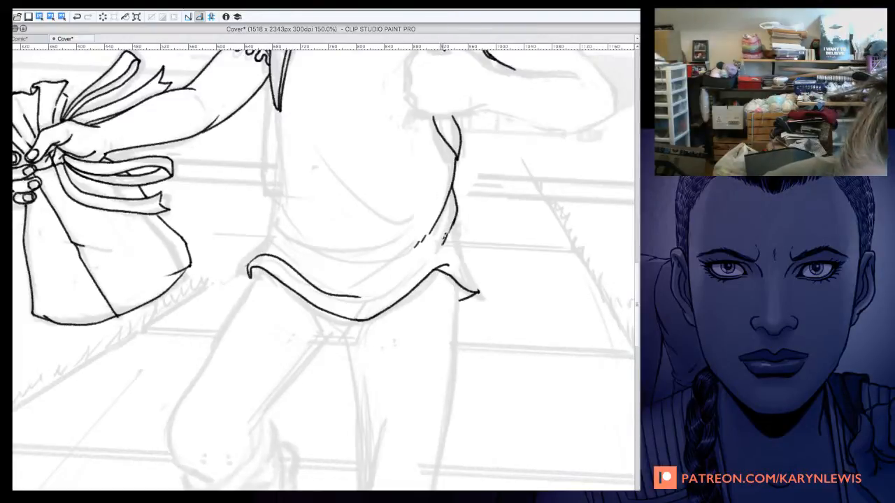
mouse_move(455, 224)
left_mouse_down()
mouse_move(464, 267)
mouse_move(481, 286)
left_mouse_up()
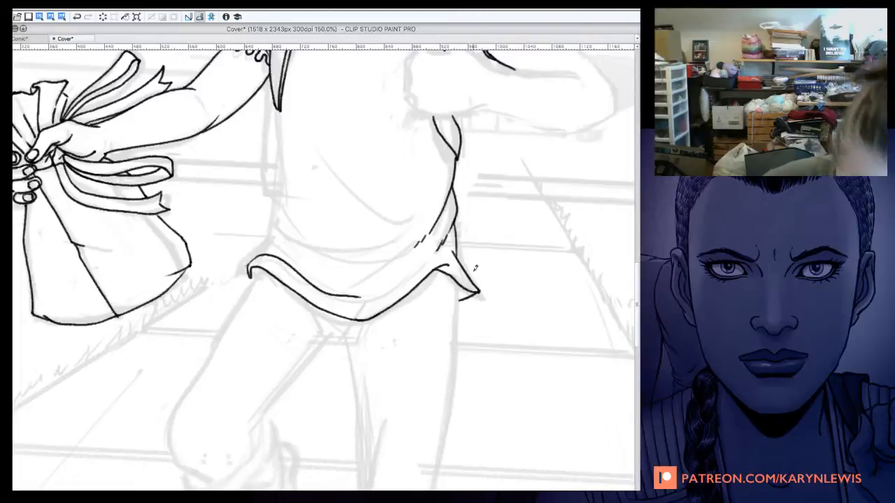
Step: Ink the shirt's bag-arm side with small waist folds and the raised leg's outer contour from the hem around the knee
mouse_move(280, 104)
left_mouse_down()
mouse_move(277, 189)
mouse_move(286, 213)
mouse_move(273, 214)
mouse_move(296, 242)
mouse_move(270, 235)
mouse_move(249, 267)
left_mouse_up()
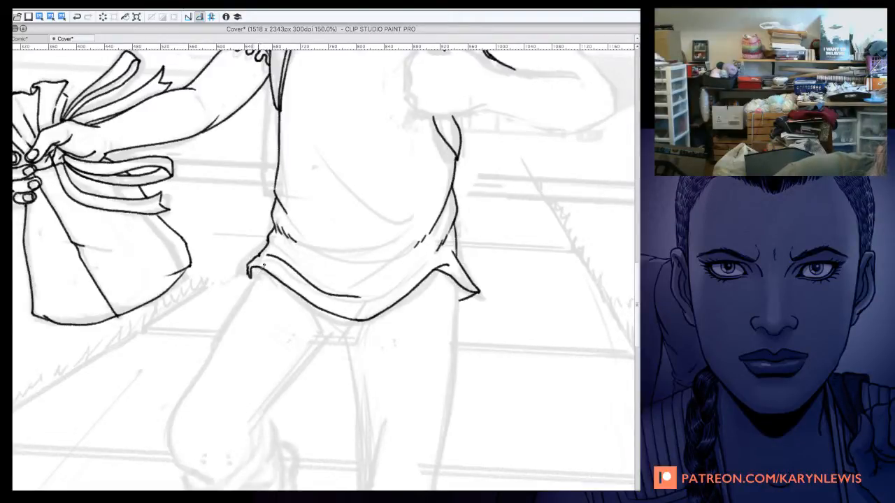
mouse_move(257, 275)
left_mouse_down()
mouse_move(171, 417)
mouse_move(179, 461)
left_mouse_up()
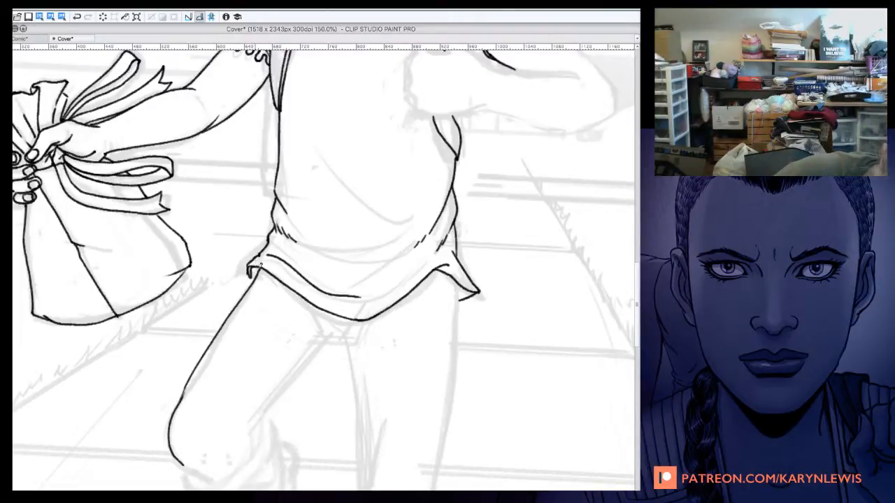
left_click_drag(255, 270, 249, 279)
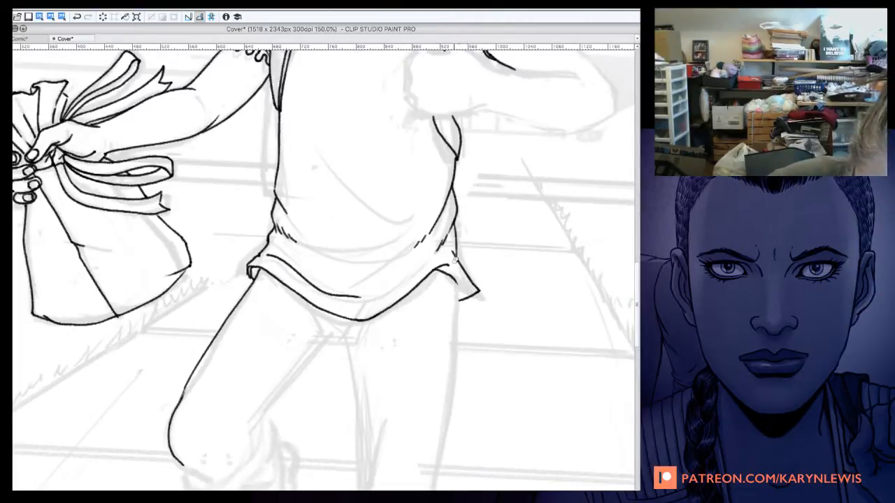
Step: Erase the flared hem corner on the bent-arm side and redraw it narrower, closer to the hip
mouse_move(455, 259)
left_mouse_down()
mouse_move(480, 277)
mouse_move(475, 293)
mouse_move(452, 306)
mouse_move(458, 255)
mouse_move(472, 278)
left_mouse_up()
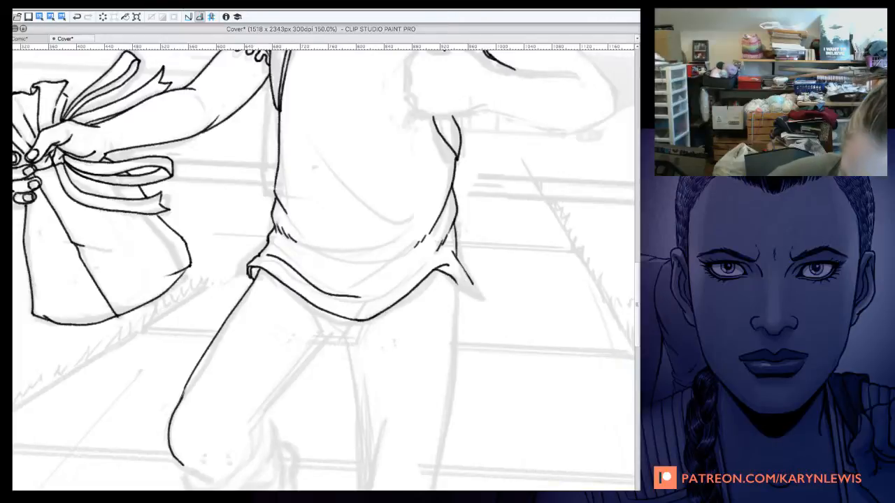
mouse_move(451, 246)
left_mouse_down()
mouse_move(478, 283)
mouse_move(453, 250)
mouse_move(479, 288)
left_mouse_up()
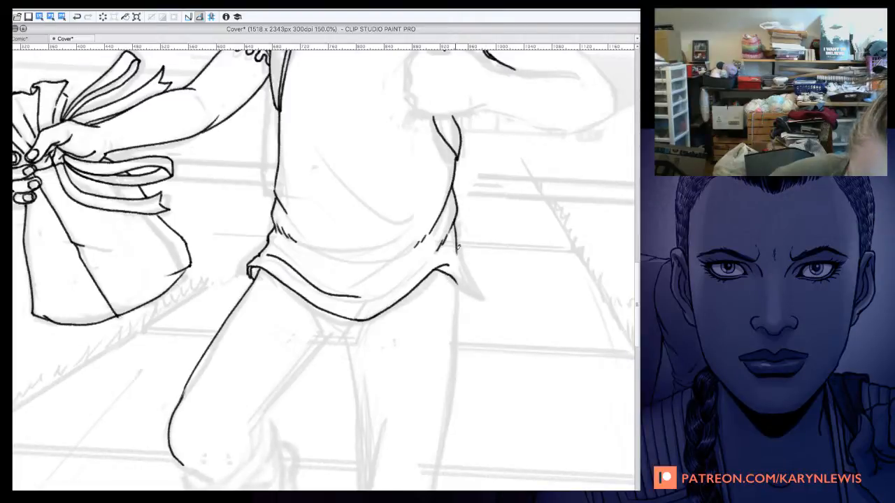
mouse_move(457, 246)
left_mouse_down()
mouse_move(464, 292)
mouse_move(451, 272)
mouse_move(470, 293)
left_mouse_up()
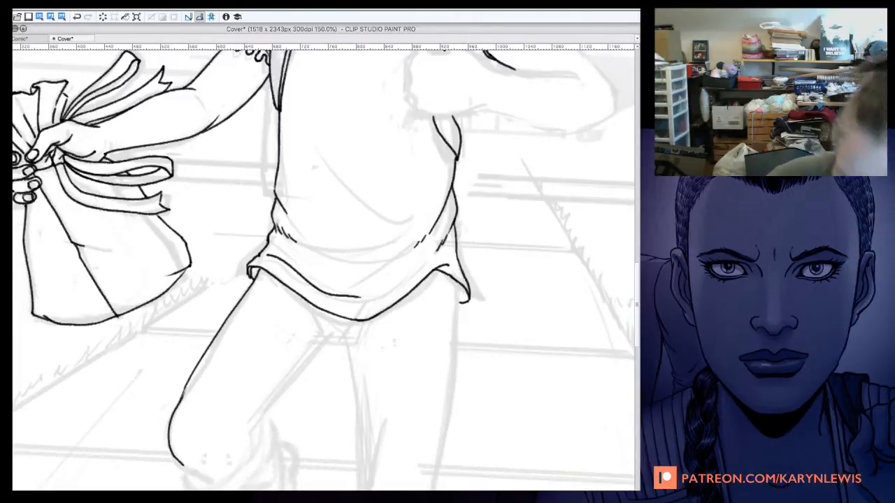
Step: Ink long curved fold lines across the shirt's waist, sweeping from one side up to the other
left_click_drag(636, 274, 634, 262)
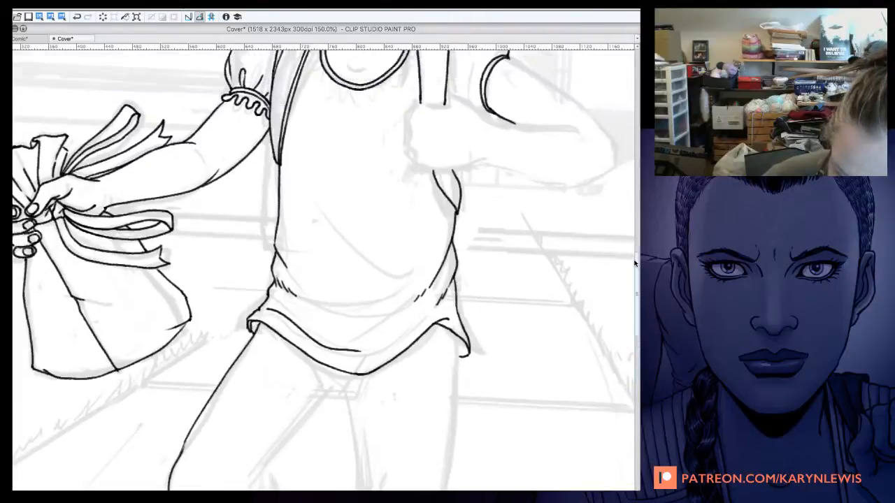
left_click_drag(302, 294, 386, 312)
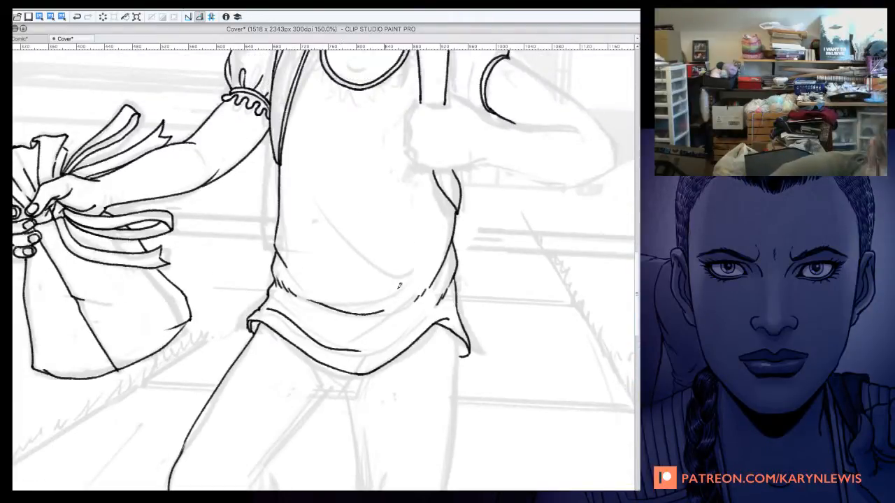
mouse_move(322, 299)
left_mouse_down()
mouse_move(361, 309)
mouse_move(424, 274)
left_mouse_up()
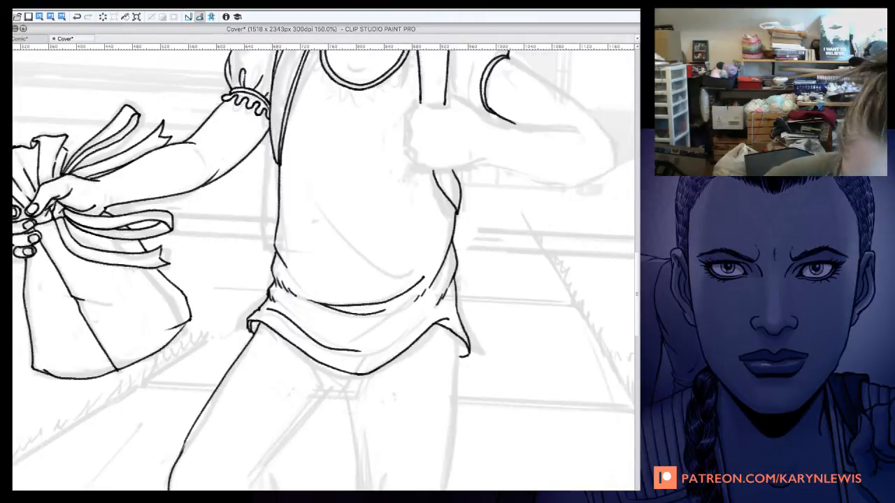
scroll(425, 314, "up", 5)
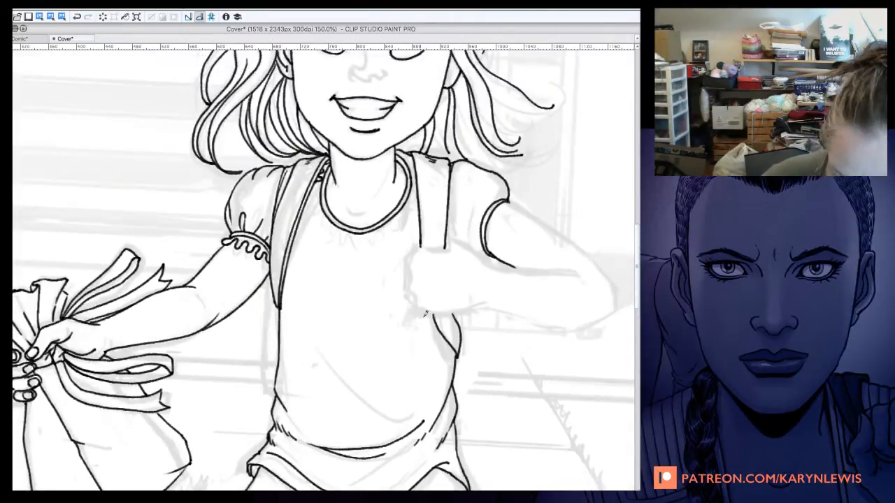
Step: Ink the top of the strap-holding fist, the underside seam of its puffed sleeve, and the outer end of the sleeve cuff
mouse_move(446, 245)
left_mouse_down()
mouse_move(420, 248)
mouse_move(460, 239)
mouse_move(489, 259)
left_mouse_up()
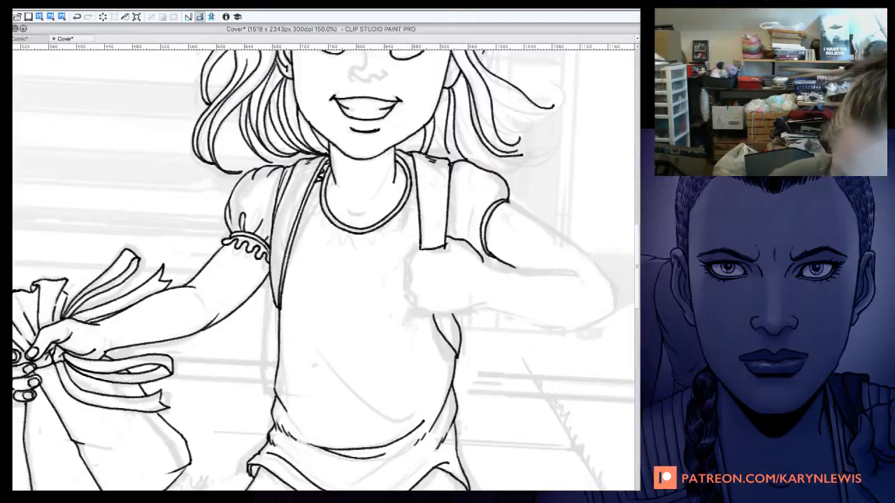
left_click_drag(456, 191, 480, 214)
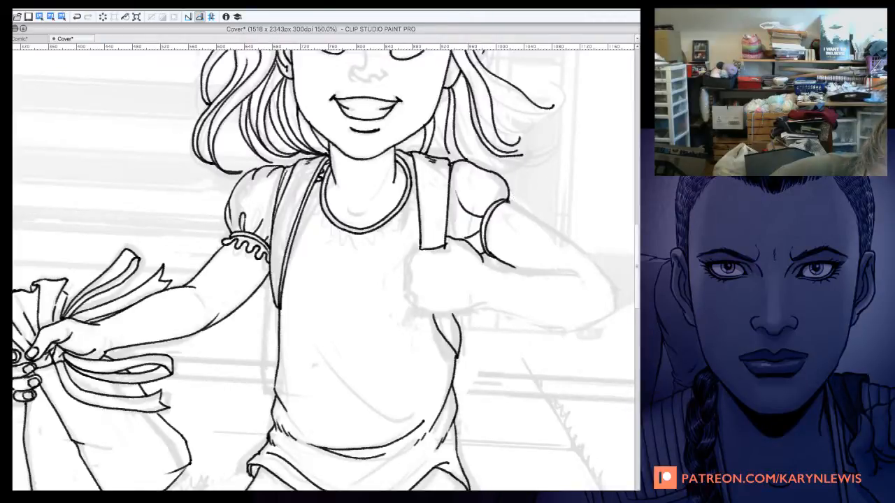
key("ctrl+plus")
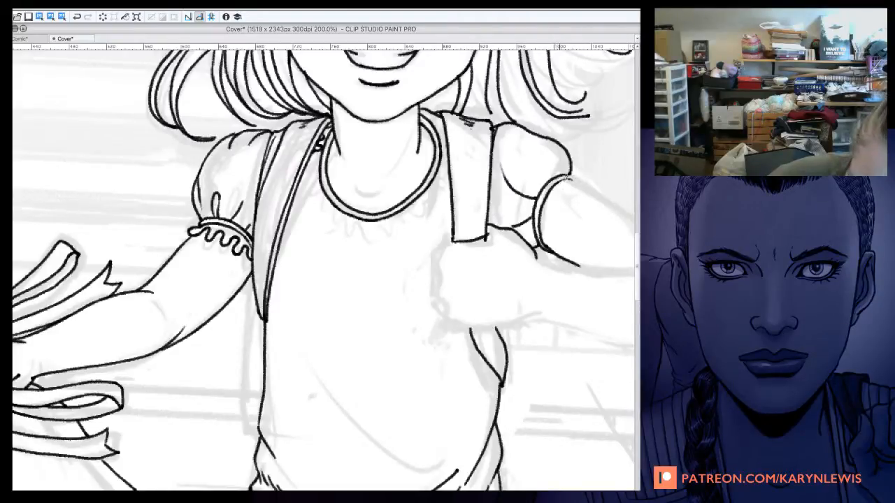
mouse_move(557, 183)
left_mouse_down()
mouse_move(576, 181)
mouse_move(570, 159)
left_mouse_up()
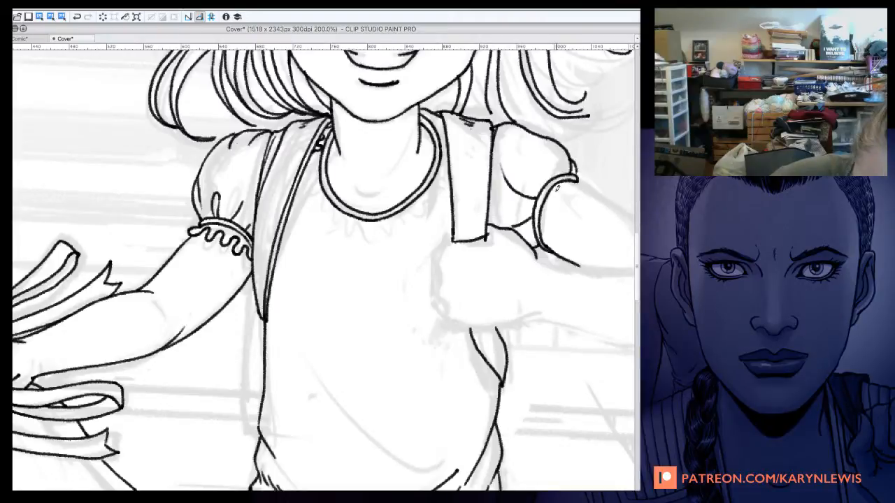
Step: Try to ink a scalloped ruffle along the bent arm's sleeve cuff, and undo it
mouse_move(581, 173)
left_mouse_down()
mouse_move(570, 199)
mouse_move(552, 199)
mouse_move(561, 208)
mouse_move(551, 209)
mouse_move(548, 221)
mouse_move(558, 224)
mouse_move(549, 250)
left_mouse_up()
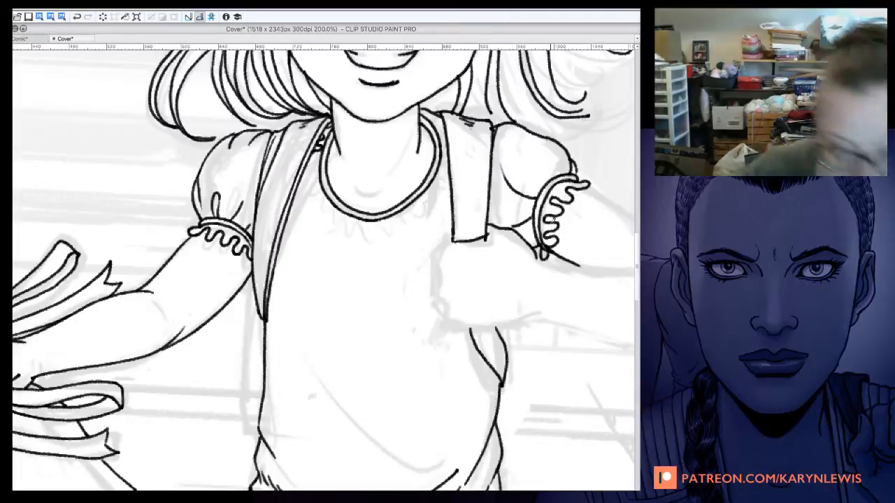
key("ctrl+z")
key("ctrl+z")
key("ctrl+z")
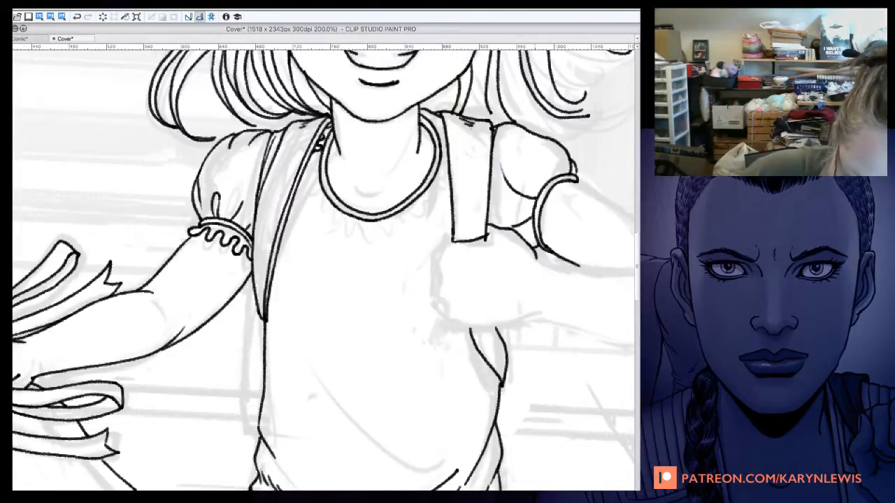
Step: Try inking the nose with a bridge line running into one nostril and the base, and erase it
scroll(630, 202, "up", 5)
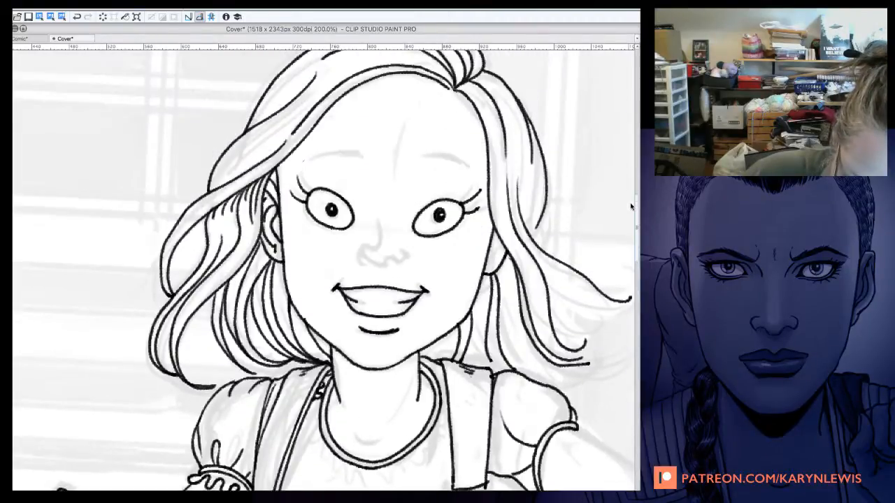
scroll(629, 196, "down", 1)
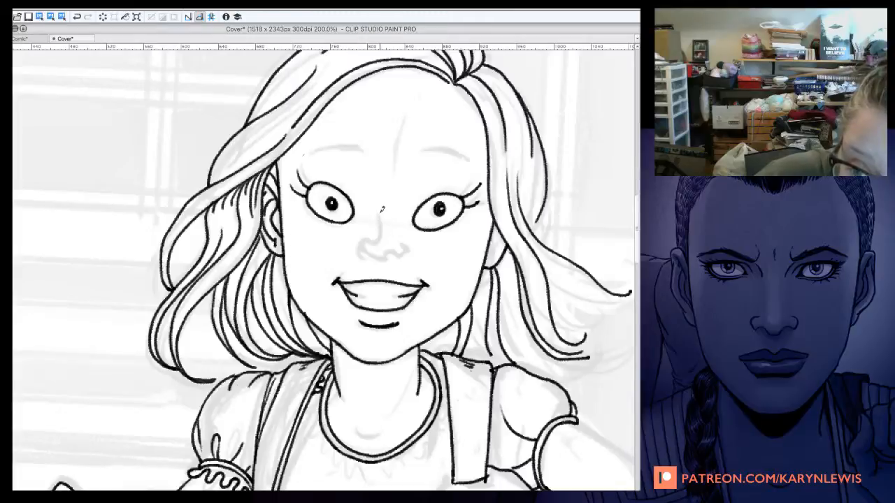
mouse_move(382, 207)
left_mouse_down()
mouse_move(377, 240)
mouse_move(366, 236)
mouse_move(373, 255)
left_mouse_up()
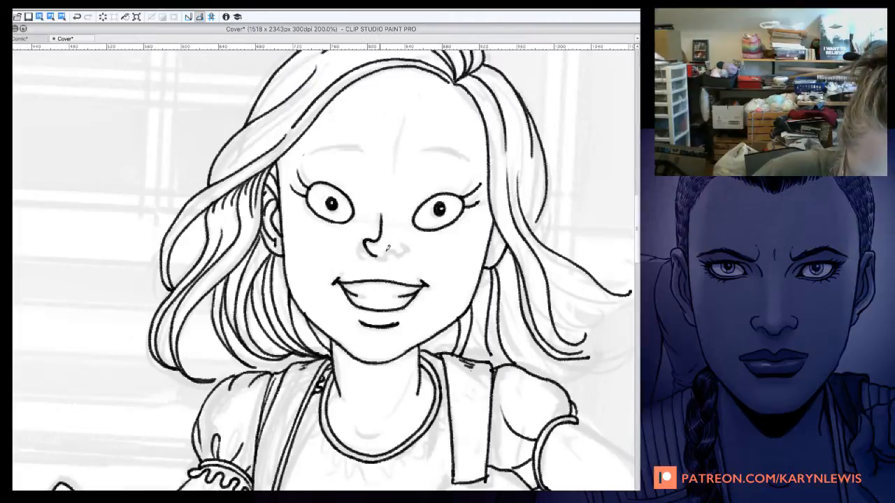
key("e")
mouse_move(362, 245)
left_mouse_down()
mouse_move(385, 256)
mouse_move(403, 250)
left_mouse_up()
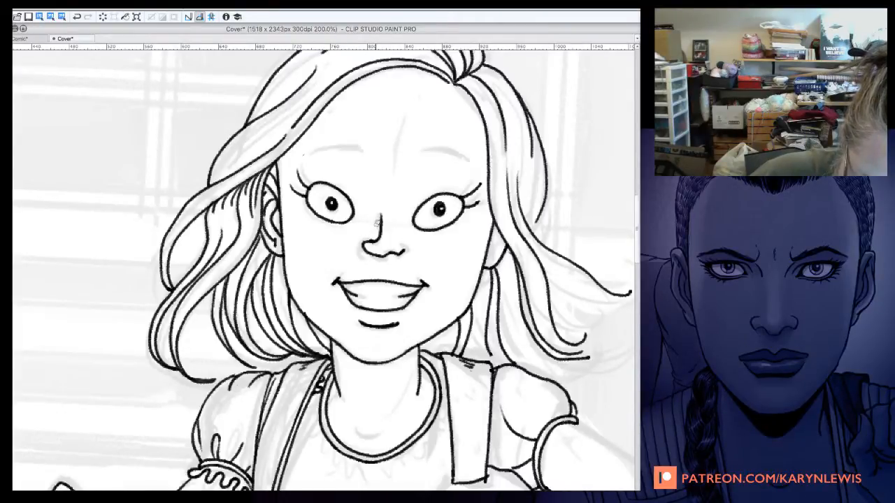
mouse_move(376, 222)
left_mouse_down()
mouse_move(381, 245)
mouse_move(378, 214)
mouse_move(370, 247)
mouse_move(396, 252)
left_mouse_up()
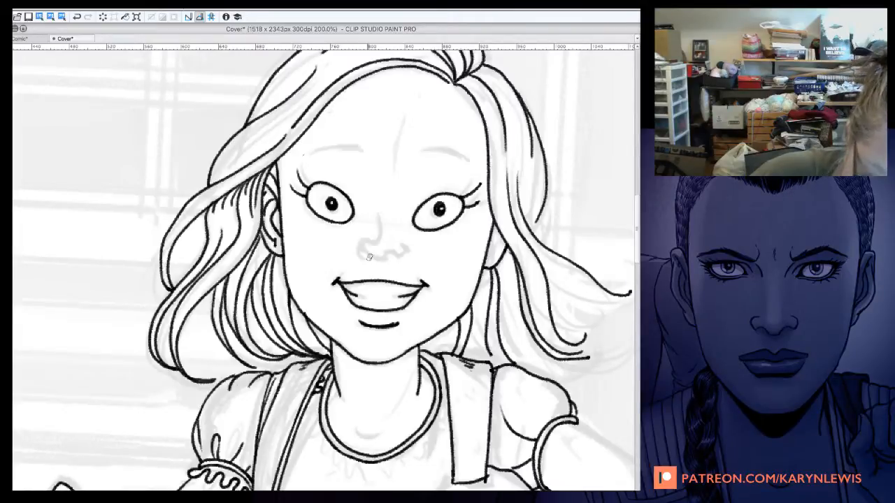
Step: Fill the inner corners of the open mouth with solid black around the teeth and tongue
left_click_drag(397, 294, 406, 306)
mouse_move(356, 291)
left_mouse_down()
mouse_move(402, 294)
mouse_move(353, 297)
mouse_move(411, 296)
left_mouse_up()
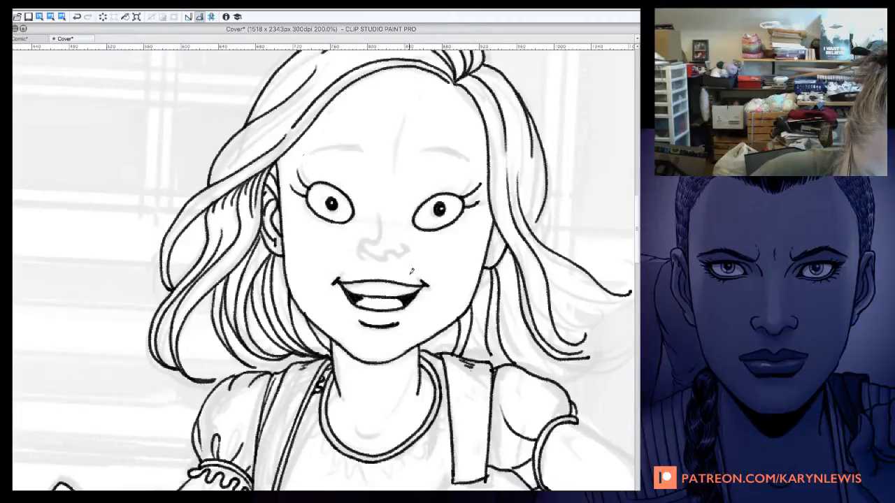
Step: Try inking the nostrils, nose bridge and both feathered eyebrows over the sketch, and erase them all
mouse_move(368, 242)
left_mouse_down()
mouse_move(366, 255)
mouse_move(386, 256)
mouse_move(411, 250)
mouse_move(406, 239)
left_mouse_up()
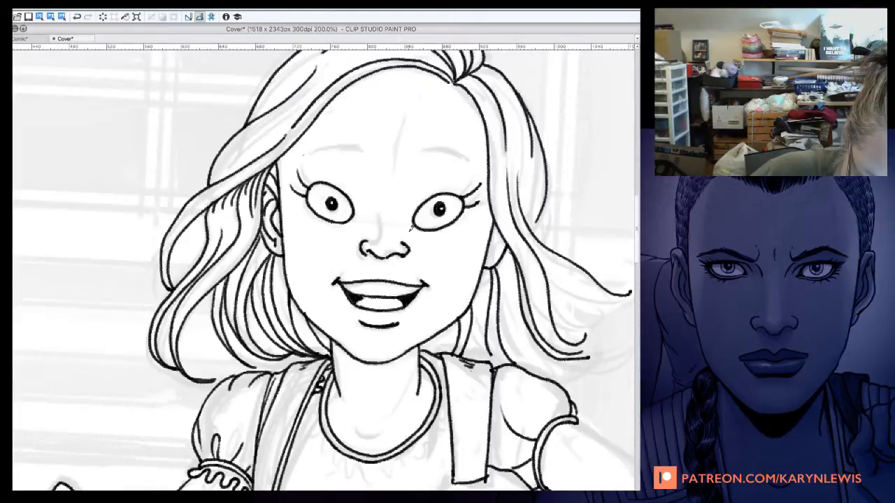
left_click_drag(384, 199, 376, 245)
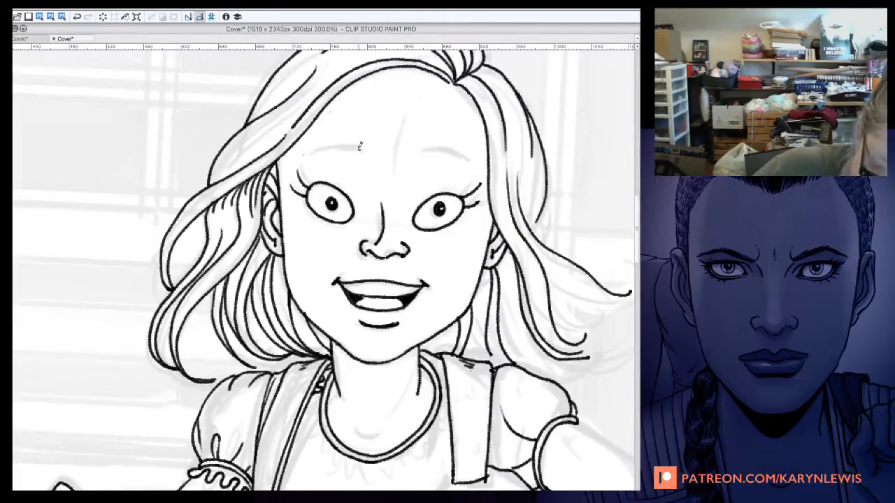
left_click_drag(354, 146, 307, 151)
mouse_move(419, 151)
left_mouse_down()
mouse_move(448, 146)
mouse_move(471, 158)
left_mouse_up()
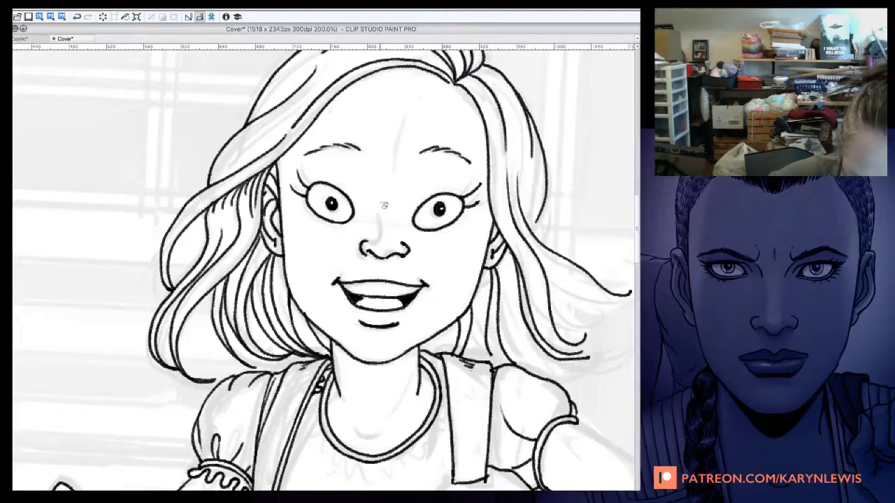
mouse_move(364, 245)
left_mouse_down()
mouse_move(413, 252)
mouse_move(407, 236)
left_mouse_up()
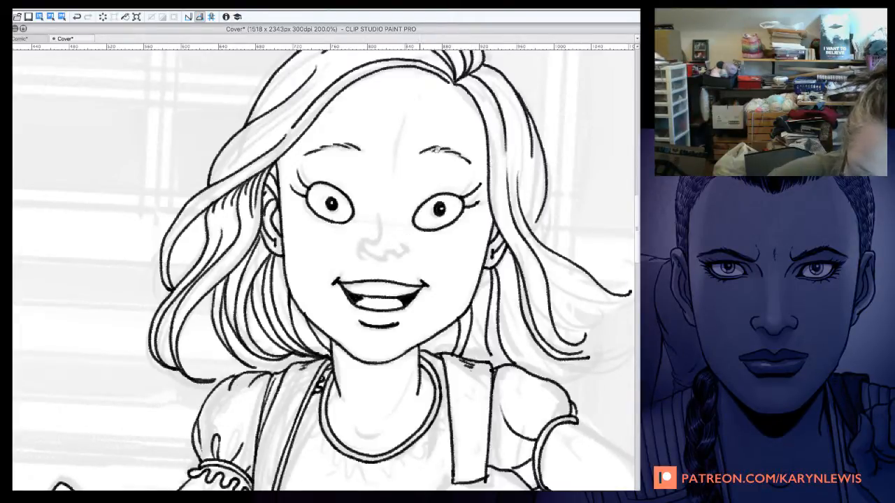
mouse_move(420, 150)
left_mouse_down()
mouse_move(465, 157)
mouse_move(460, 149)
left_mouse_up()
left_click_drag(314, 148, 366, 148)
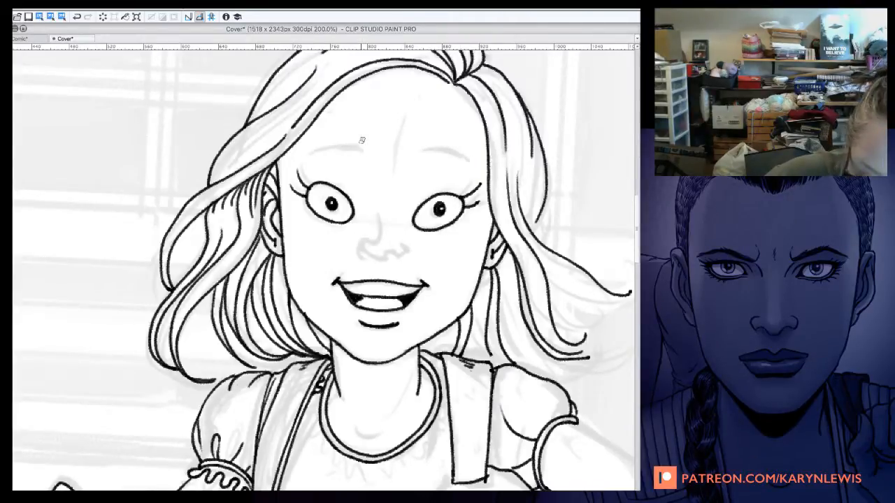
Step: Redraw one eye's pupil slightly closer to the nose and add thin hair strands along the outer side of the hair
left_click_drag(440, 201, 439, 213)
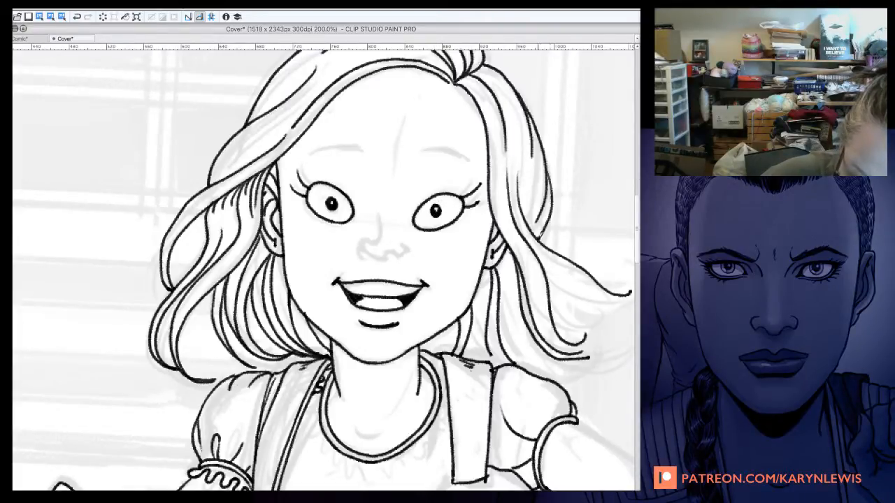
left_click_drag(533, 167, 536, 232)
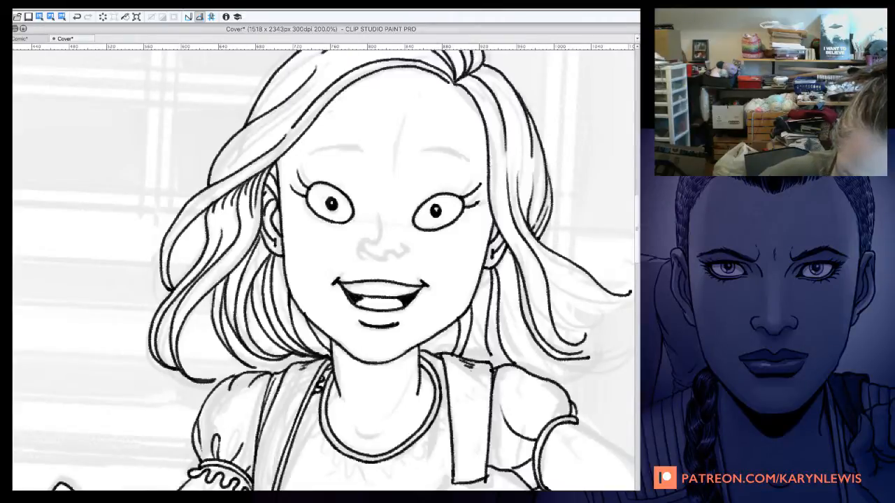
scroll(620, 153, "up", 5)
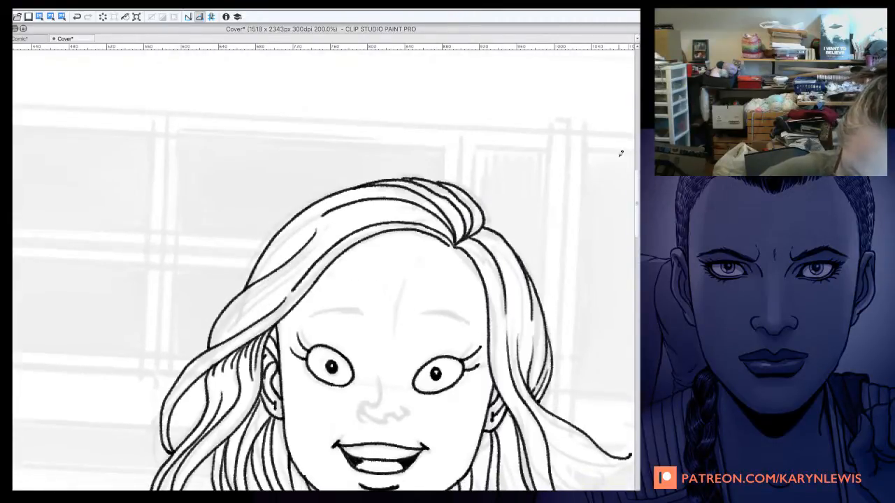
left_click_drag(252, 277, 295, 227)
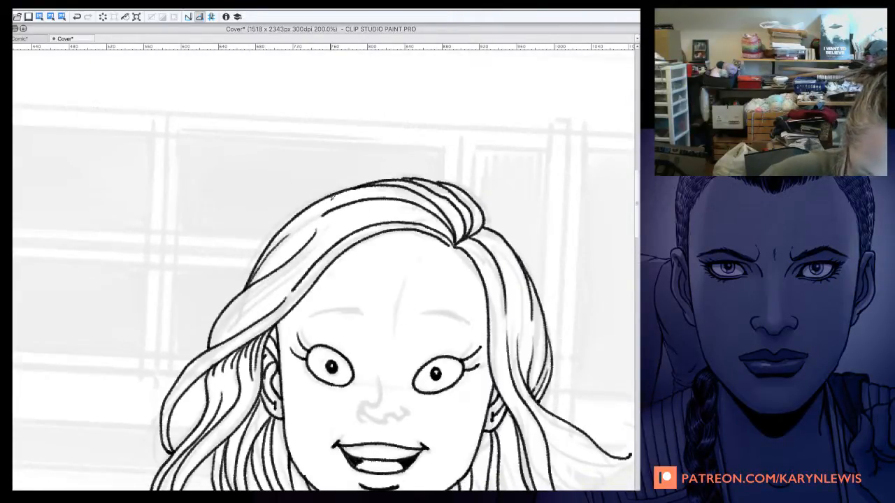
Step: Examine the inked figure against the whole cover page to judge its proportions
key("super+minus")
key("super+minus")
key("super+minus")
key("super+minus")
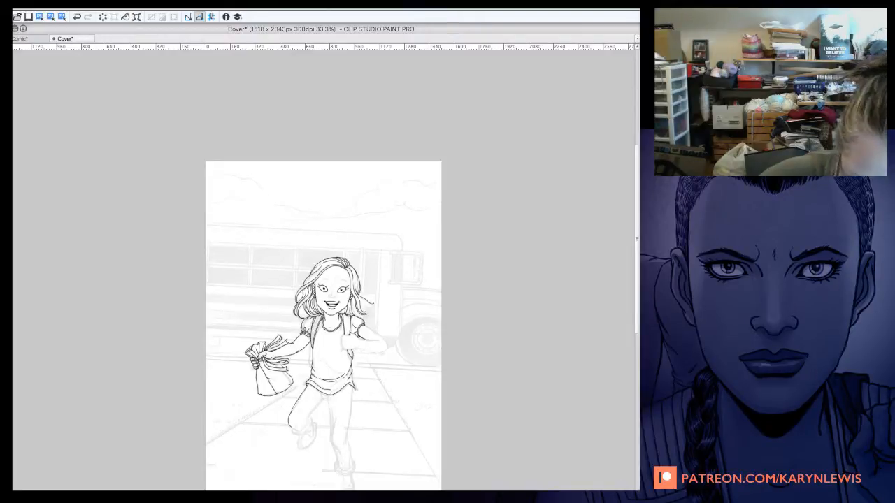
key("super+minus")
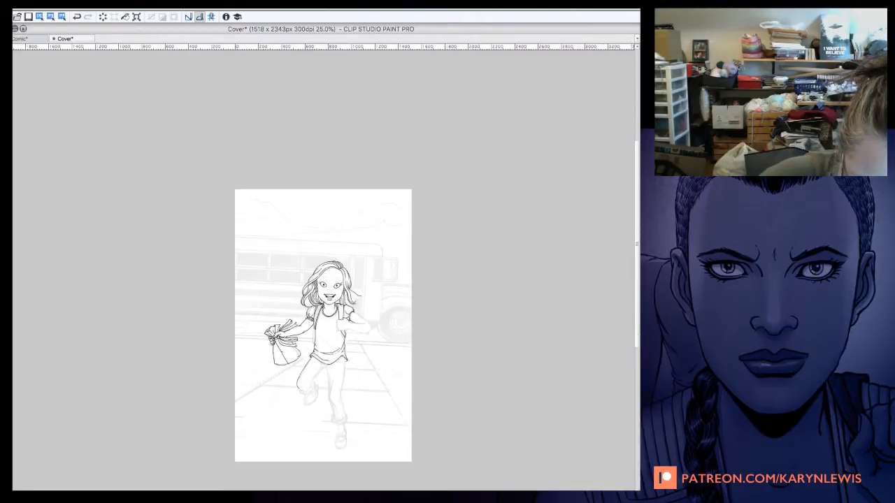
key("super+plus")
key("super+plus")
key("super+plus")
scroll(323, 269, "down", 3)
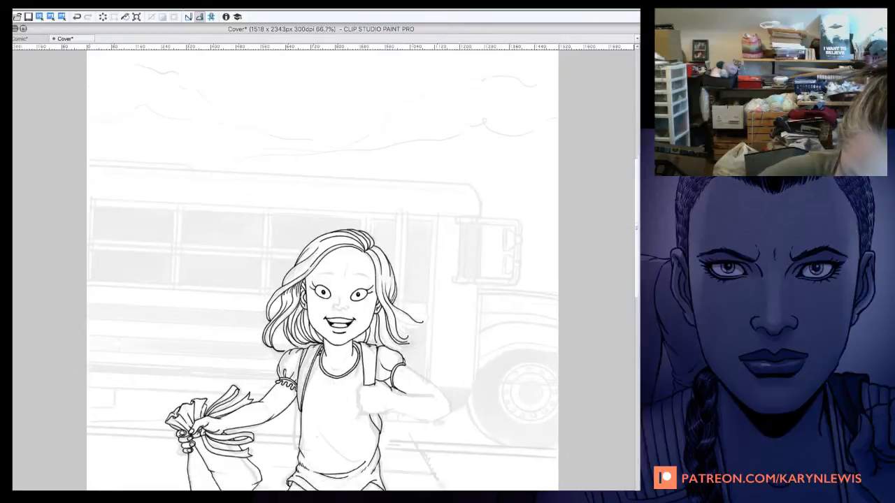
Step: Switch to red and sketch a rounded palm, thumb and finger guides over the hand gripping the bag
scroll(323, 270, "left", 3)
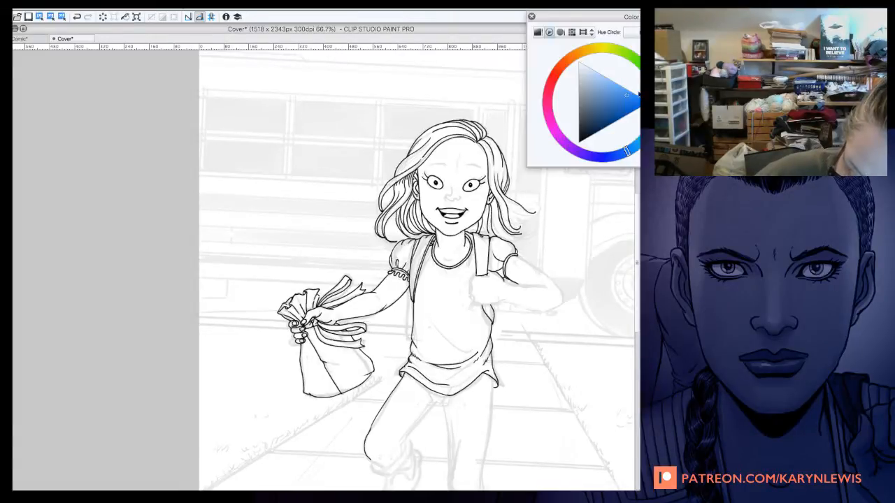
left_click(552, 80)
left_click(632, 110)
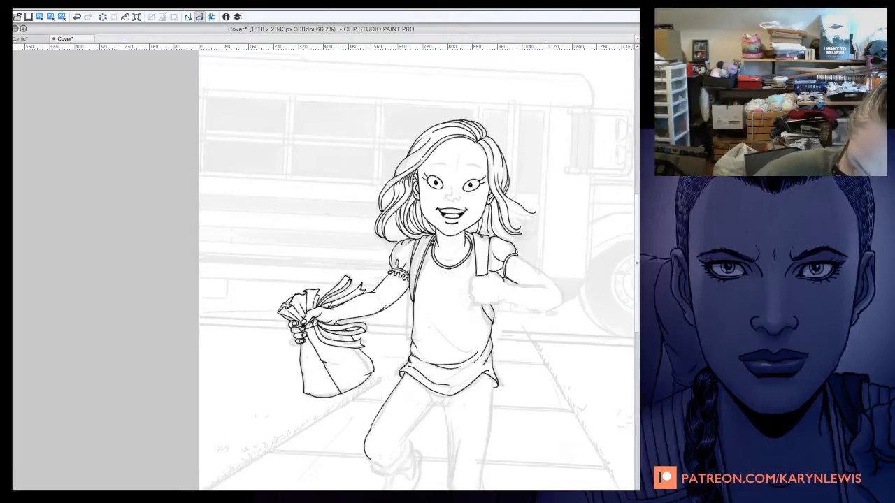
mouse_move(318, 309)
left_mouse_down()
mouse_move(320, 331)
mouse_move(334, 322)
mouse_move(330, 309)
left_mouse_up()
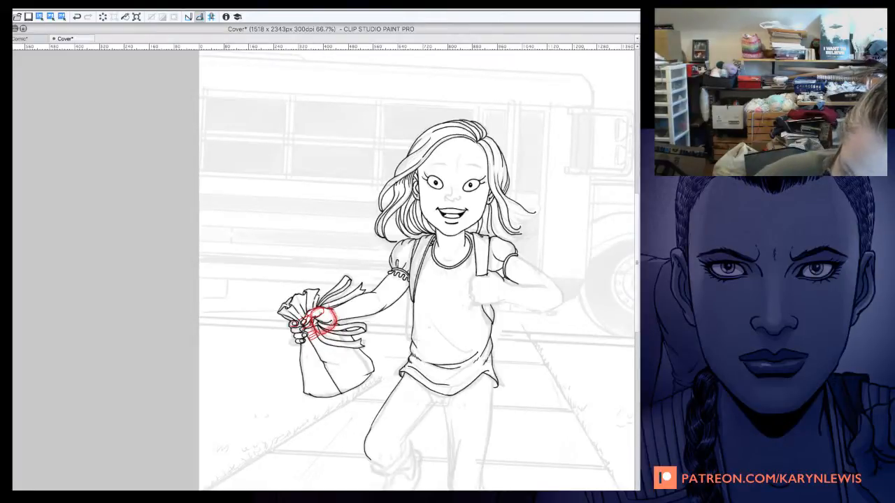
scroll(320, 318, "up", 2)
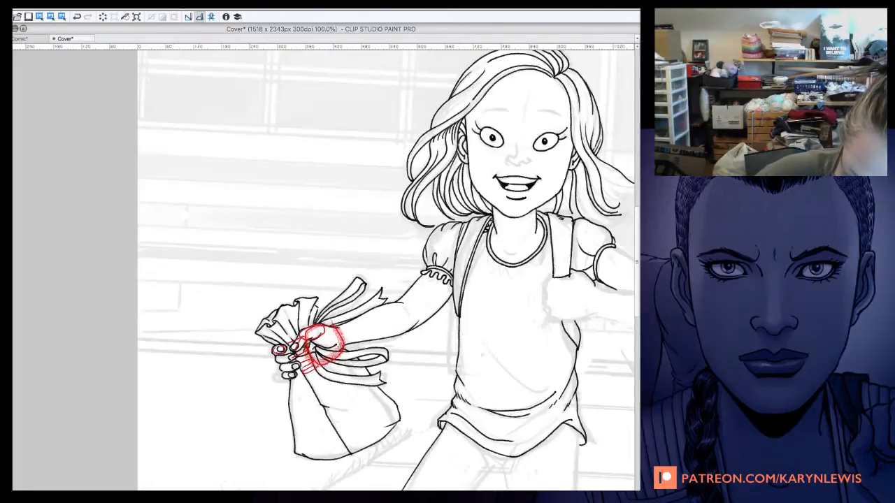
key("super+plus")
left_click_drag(308, 391, 426, 242)
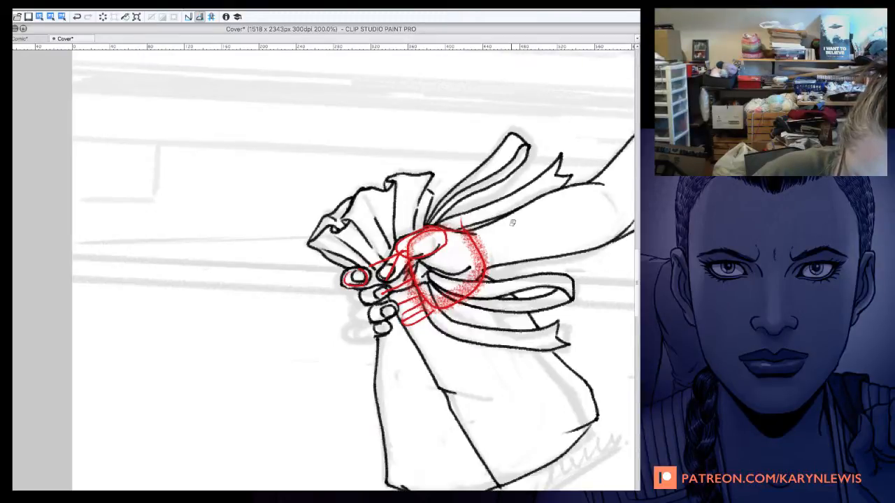
Step: Examine the bag-holding hand and its red guides in a horizontally mirrored view rotated by about a quarter turn
key("h")
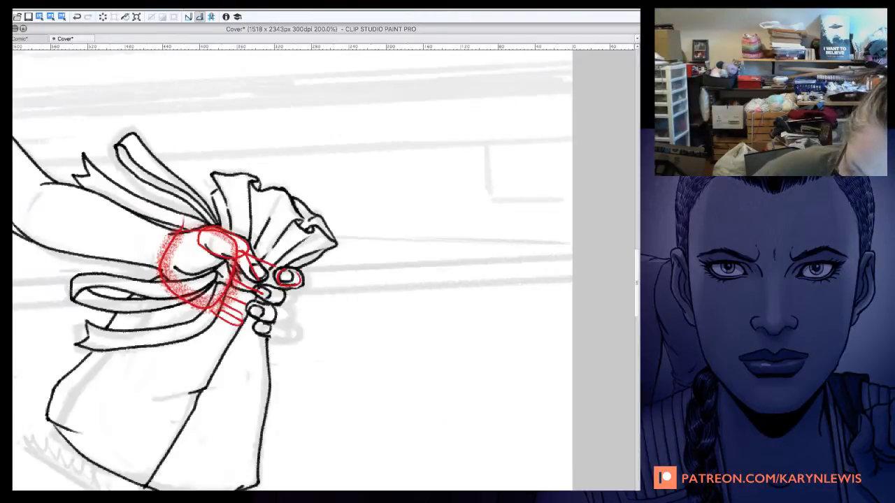
key("minus")
key("minus")
key("minus")
key("minus")
key("minus")
key("minus")
key("minus")
key("minus")
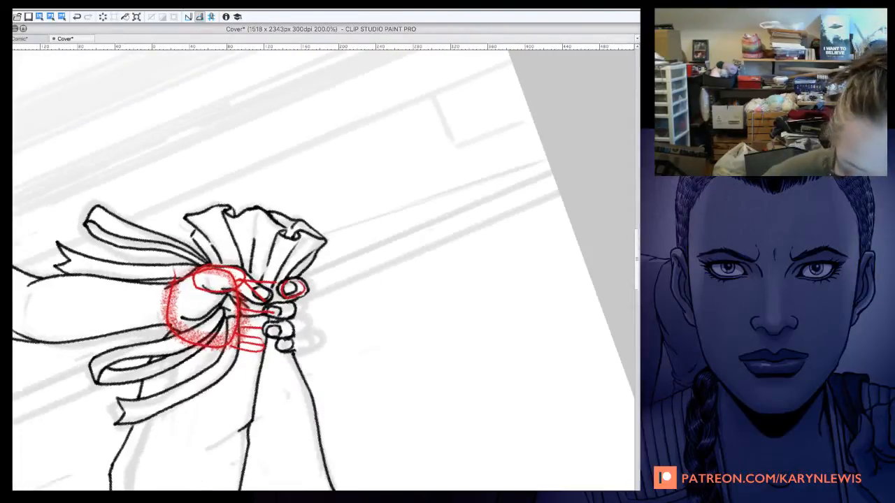
key("minus")
key("minus")
key("minus")
key("minus")
key("minus")
key("minus")
key("minus")
key("minus")
key("minus")
key("minus")
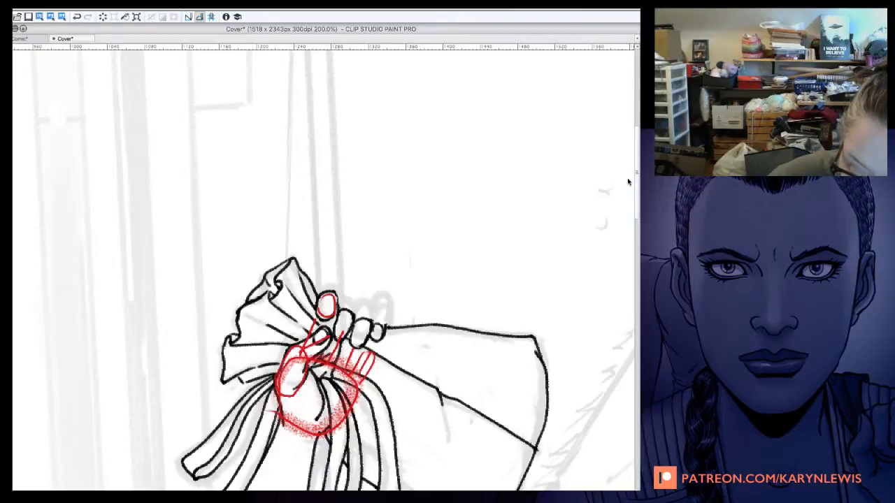
Step: Clear the red guides from the bag-holding hand and redraw its four fingertips with an inner nail outline on each
key("Delete")
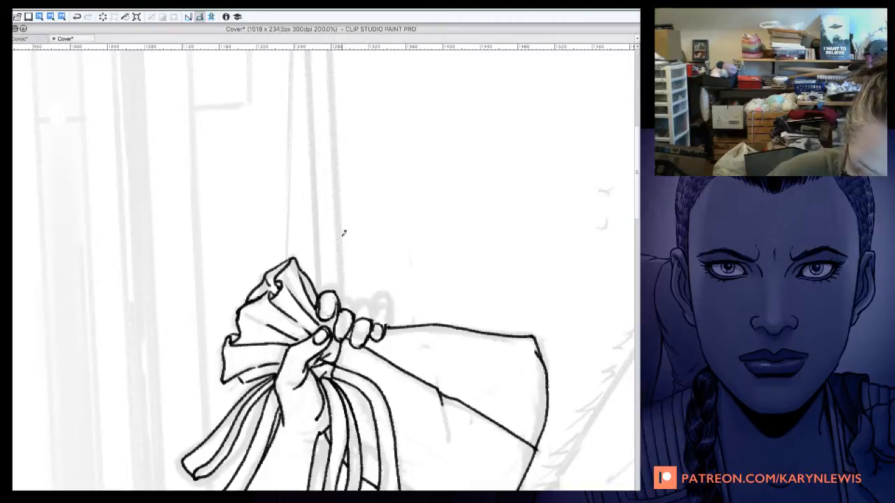
key("ctrl+z")
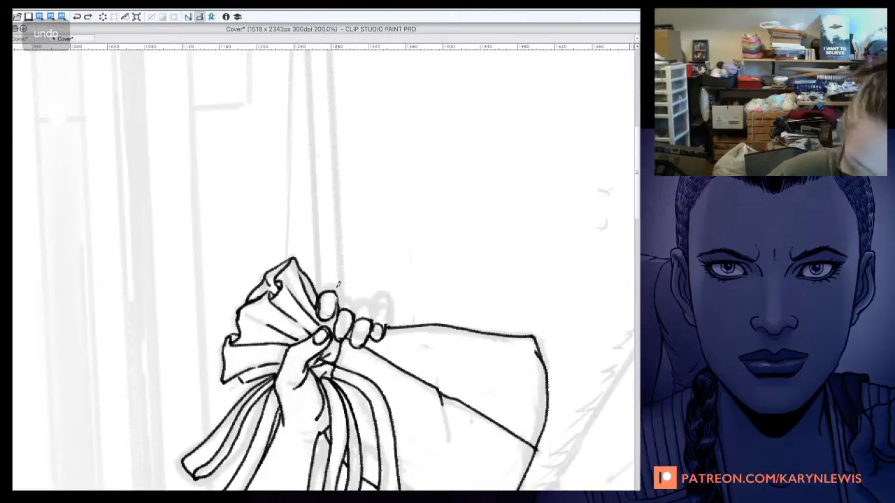
left_click_drag(343, 244, 356, 237)
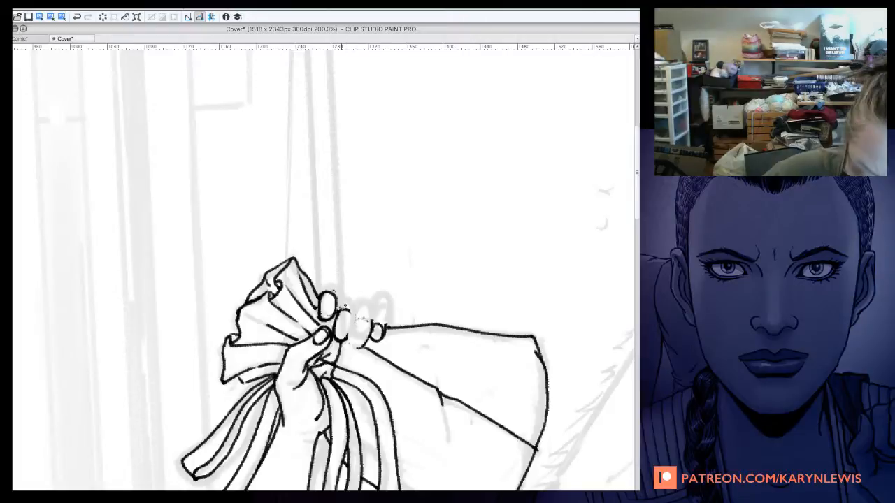
mouse_move(348, 312)
left_mouse_down()
mouse_move(342, 339)
mouse_move(360, 343)
mouse_move(370, 320)
mouse_move(365, 341)
mouse_move(358, 326)
mouse_move(367, 333)
mouse_move(360, 340)
mouse_move(343, 335)
mouse_move(346, 316)
mouse_move(350, 335)
left_mouse_up()
mouse_move(327, 308)
left_mouse_down()
mouse_move(324, 299)
mouse_move(332, 304)
mouse_move(326, 314)
mouse_move(380, 335)
left_mouse_up()
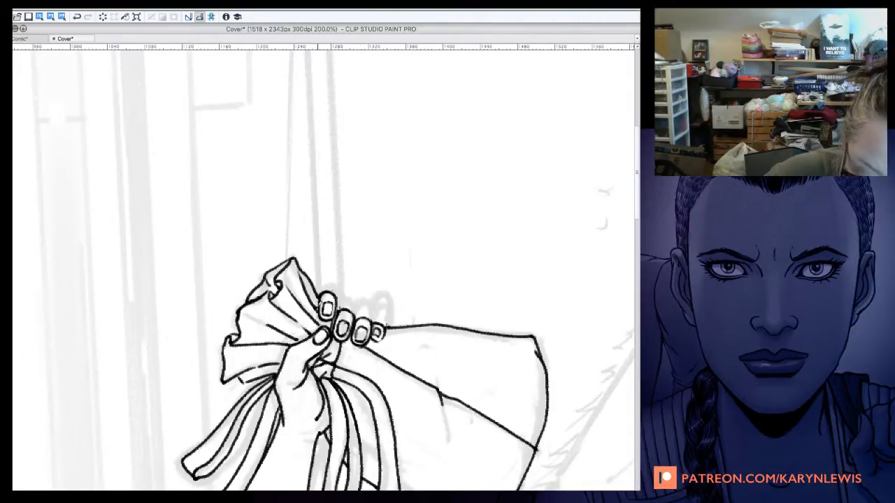
Step: Examine the redrawn hand in flipped view and against the whole figure on the upright cover page
key("h")
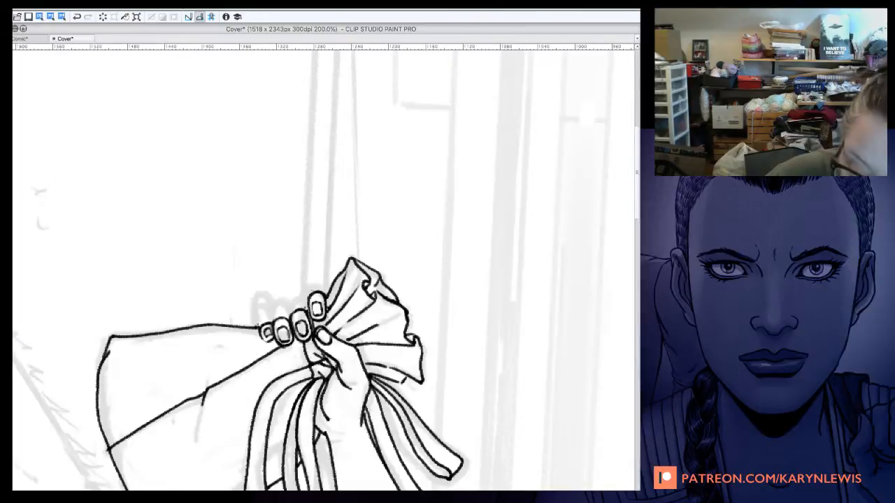
key("super+0")
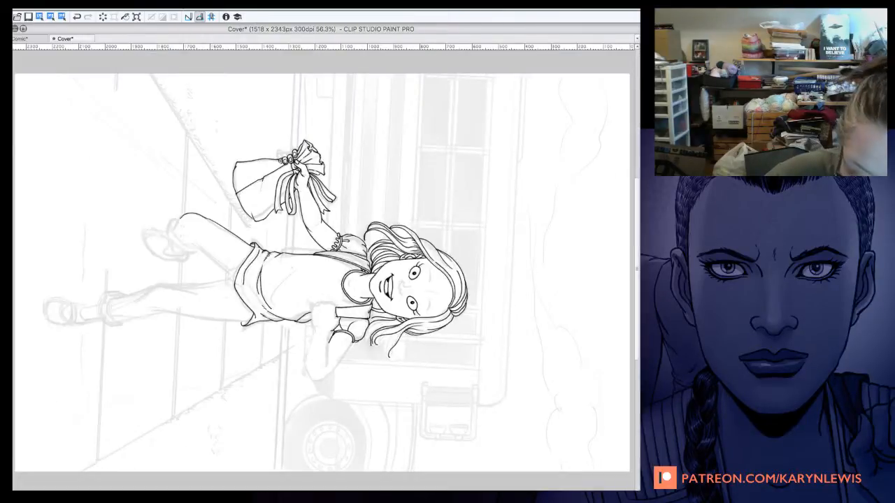
key("super+at")
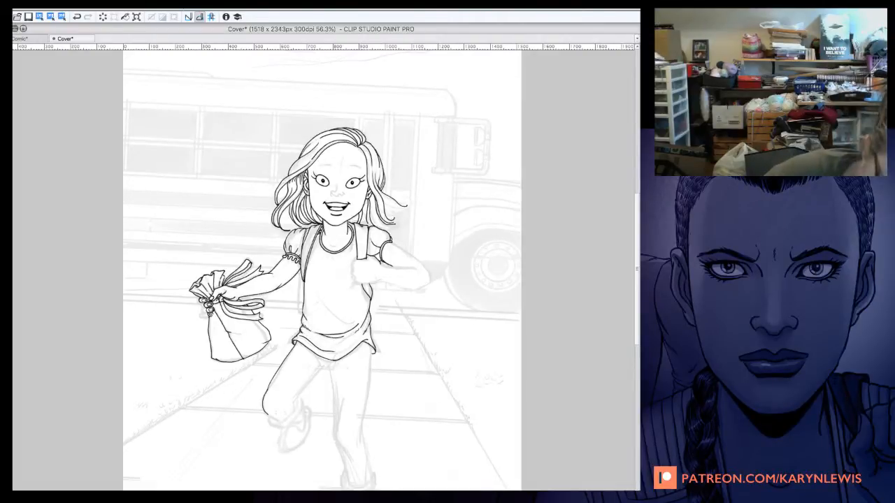
key("super+plus")
key("super+plus")
key("super+plus")
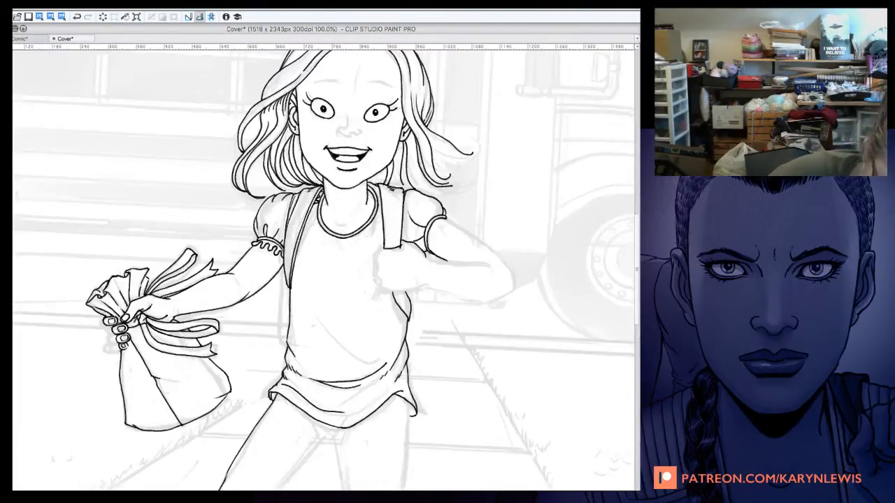
scroll(323, 270, "left", 3)
scroll(323, 270, "left", 5)
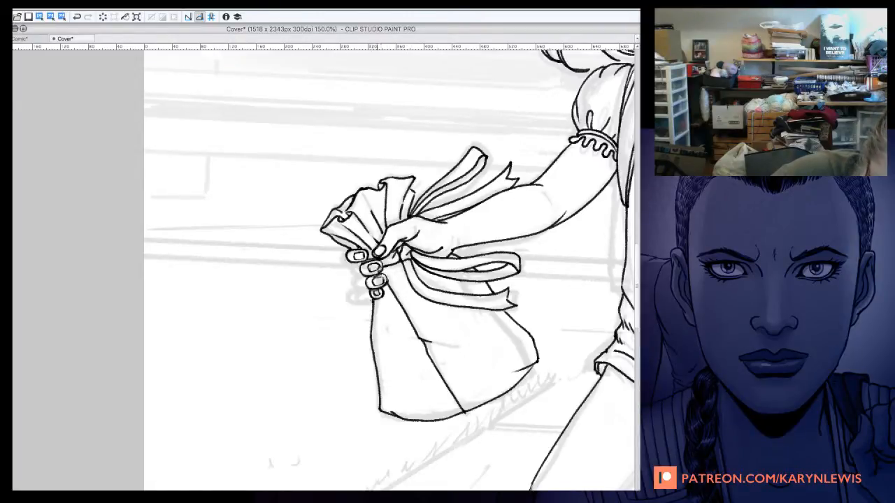
Step: Redraw the smallest fingertip and its nail on the hand gripping the bag
key("ctrl+z")
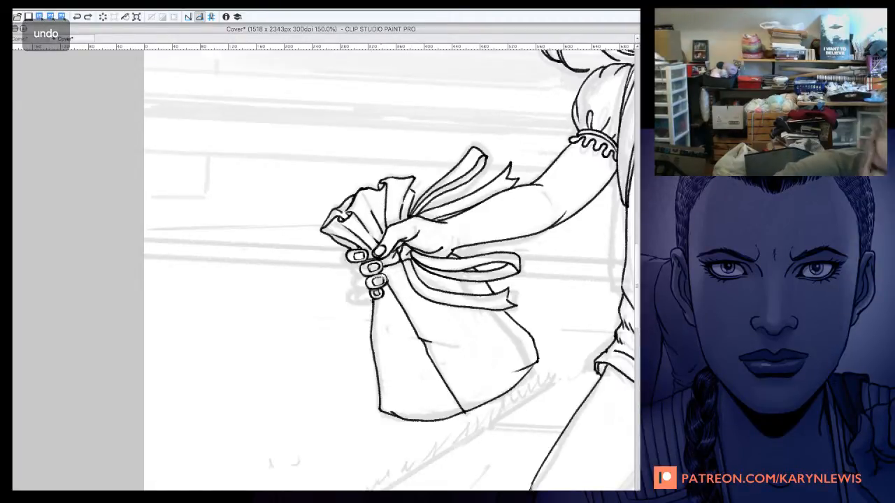
key("ctrl+plus")
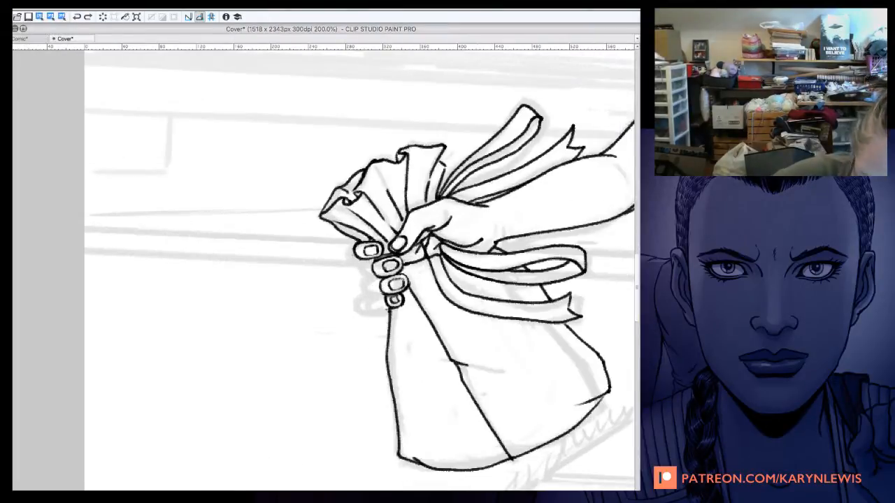
left_click_drag(404, 269, 395, 276)
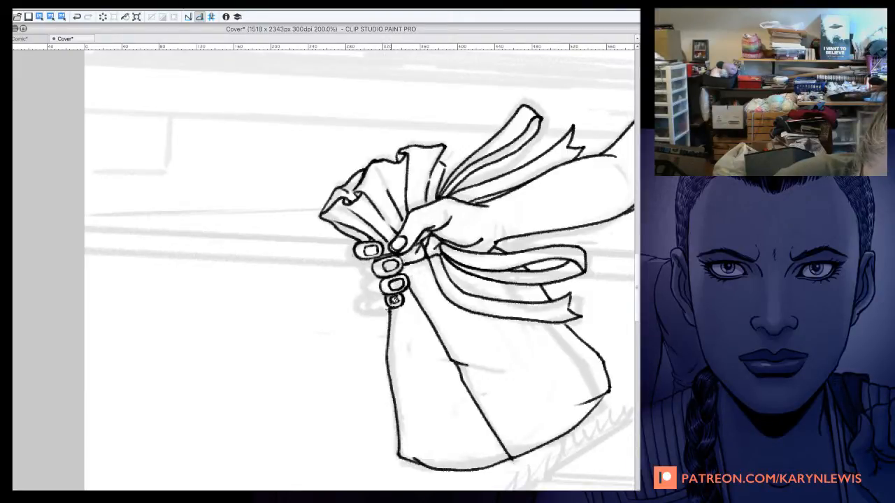
key("ctrl+z")
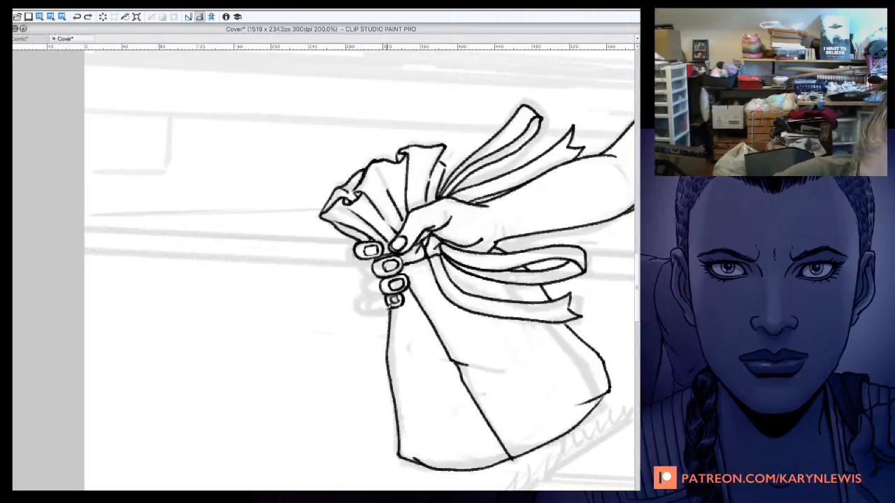
left_click_drag(389, 307, 401, 299)
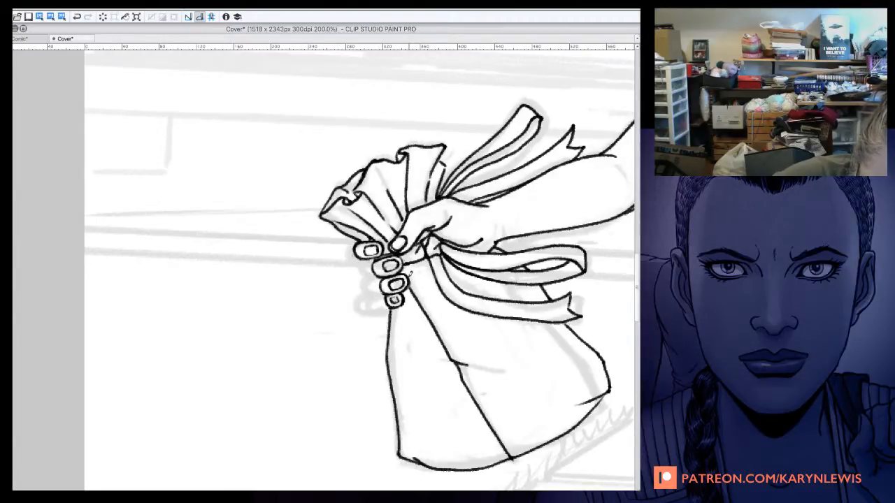
Step: Try short, loose practice strokes in the blank area beside the bag and undo them
left_click_drag(274, 310, 282, 362)
mouse_move(303, 295)
left_mouse_down()
mouse_move(289, 358)
mouse_move(316, 298)
mouse_move(290, 374)
left_mouse_up()
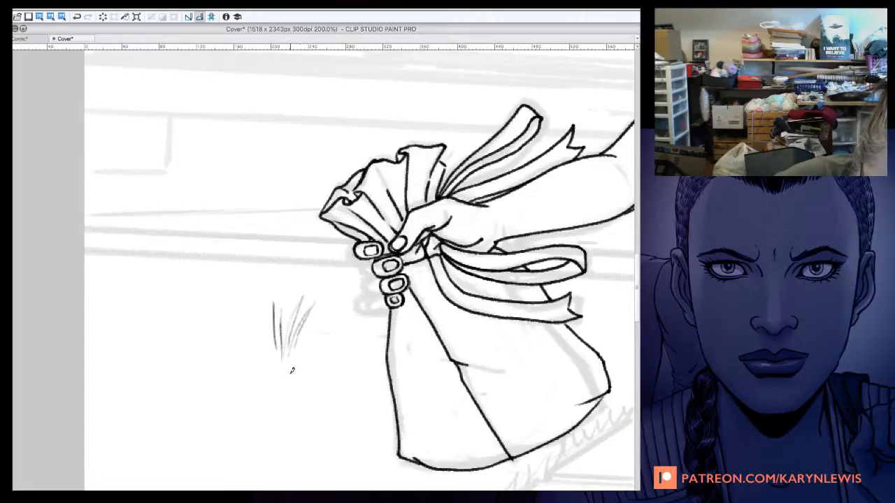
mouse_move(322, 316)
left_mouse_down()
mouse_move(290, 374)
mouse_move(331, 308)
left_mouse_up()
key("ctrl+z")
key("ctrl+z")
key("ctrl+z")
key("ctrl+z")
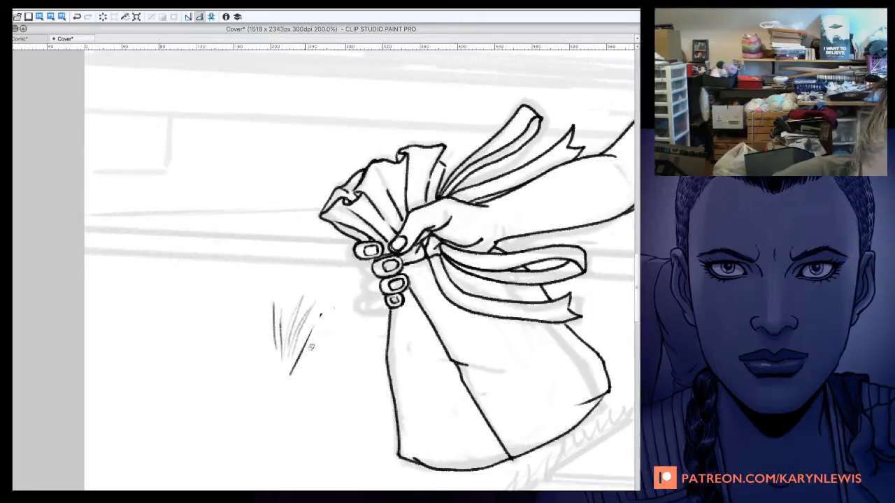
key("ctrl+z")
key("ctrl+z")
key("ctrl+z")
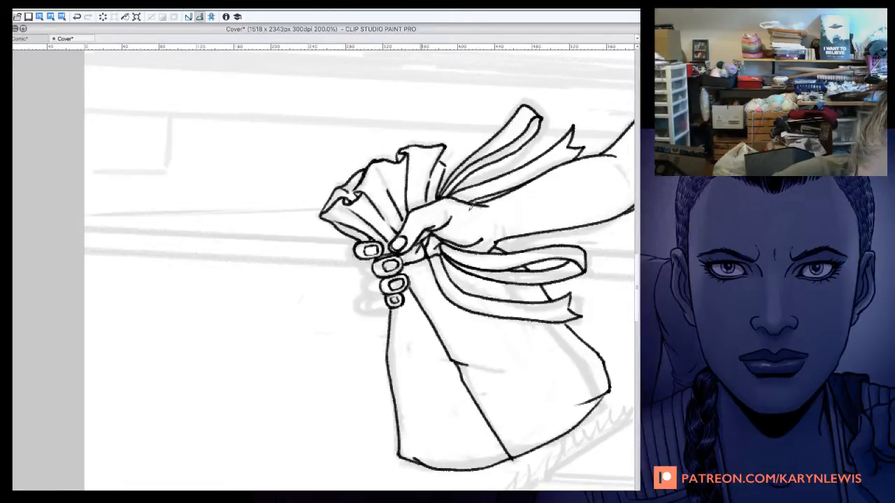
Step: Touch up the line work around the fingers gripping the bag, working on a rotated canvas and restoring it upright
key("minus")
key("minus")
key("minus")
key("minus")
key("minus")
key("minus")
key("minus")
key("minus")
key("minus")
key("minus")
key("minus")
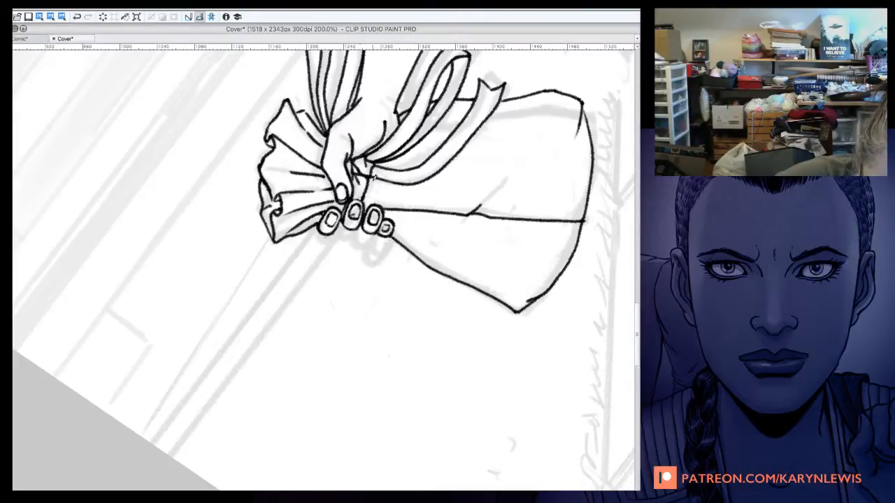
key("ctrl+z")
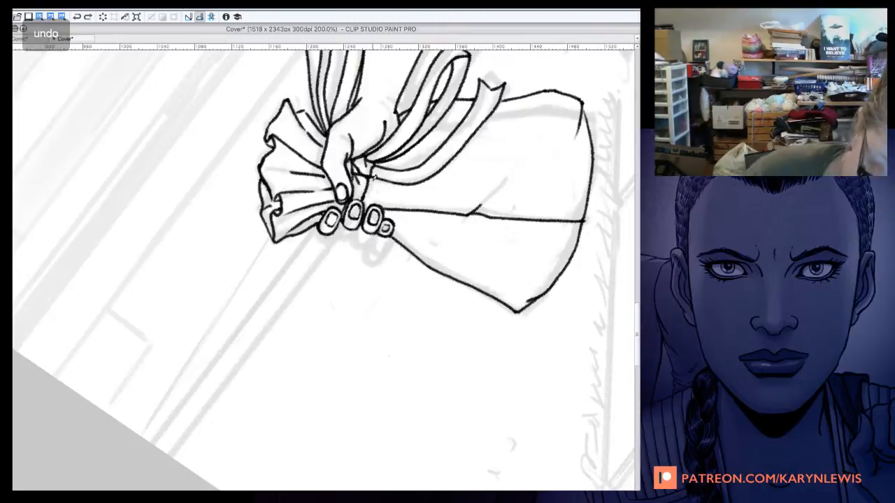
left_click_drag(341, 216, 335, 228)
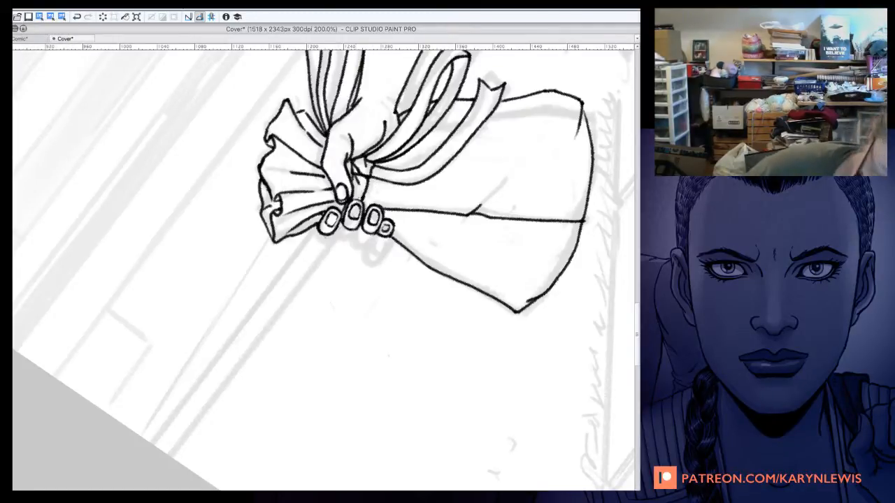
key("ctrl+at")
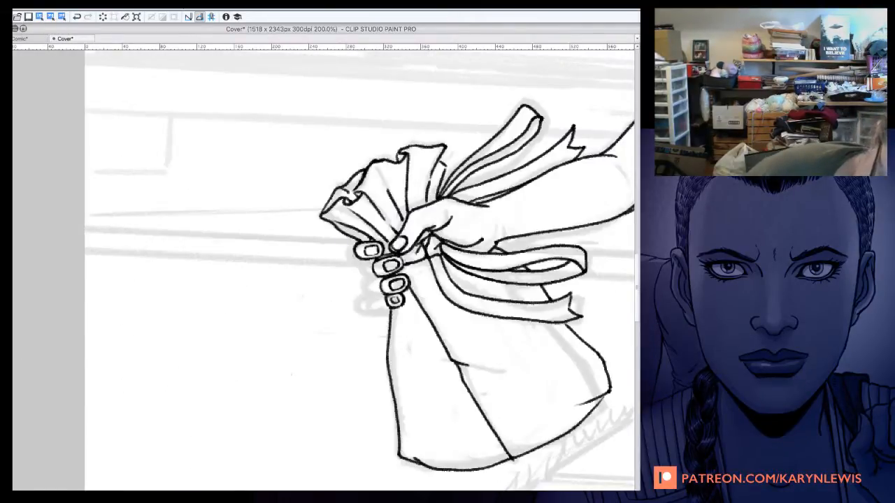
Step: Build up a curved practice line from overlapping strokes in the blank area beside the bag and erase it
left_click_drag(289, 313, 292, 342)
left_click_drag(286, 295, 290, 330)
left_click_drag(294, 282, 295, 337)
left_click_drag(293, 279, 297, 335)
mouse_move(294, 278)
left_mouse_down()
mouse_move(290, 308)
mouse_move(304, 347)
mouse_move(294, 320)
mouse_move(297, 339)
mouse_move(320, 350)
mouse_move(292, 317)
mouse_move(332, 372)
left_mouse_up()
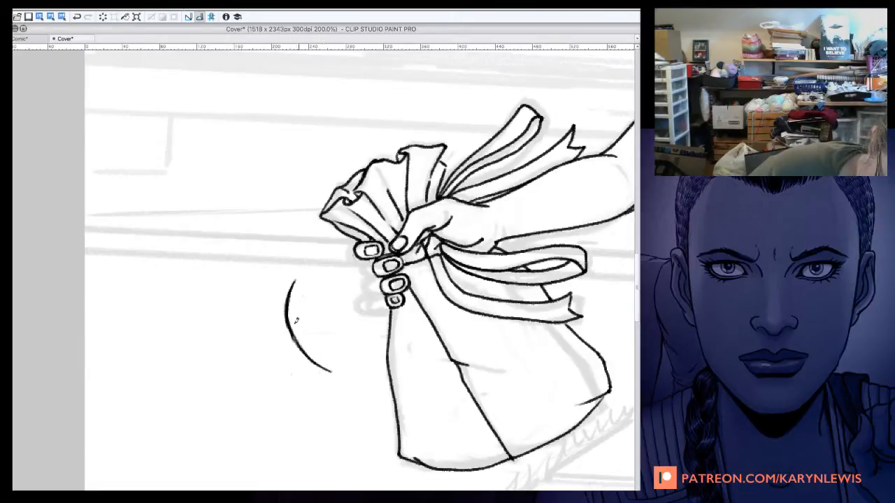
left_click_drag(291, 331, 349, 377)
key("e")
mouse_move(295, 285)
left_mouse_down()
mouse_move(302, 352)
mouse_move(283, 309)
mouse_move(346, 386)
mouse_move(339, 365)
left_mouse_up()
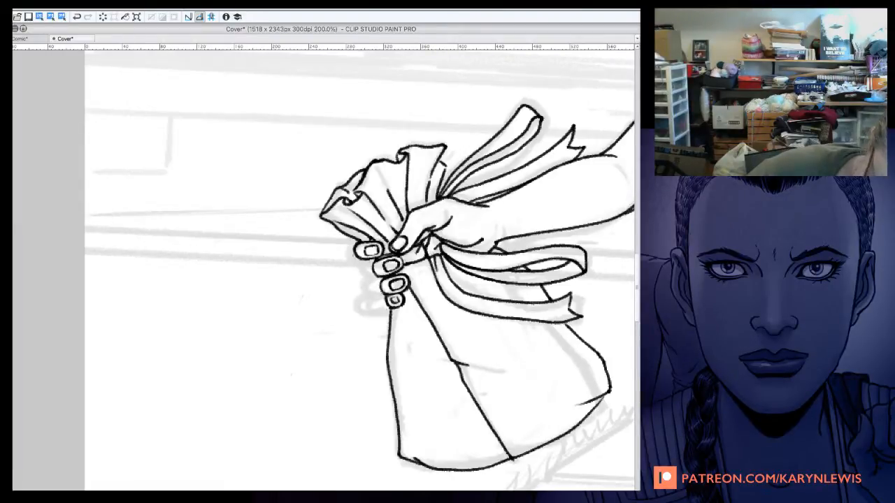
Step: Try to ink the crotch seam and the inner edge of the girl's straight trouser leg down past the knee
key("super+minus")
key("super+minus")
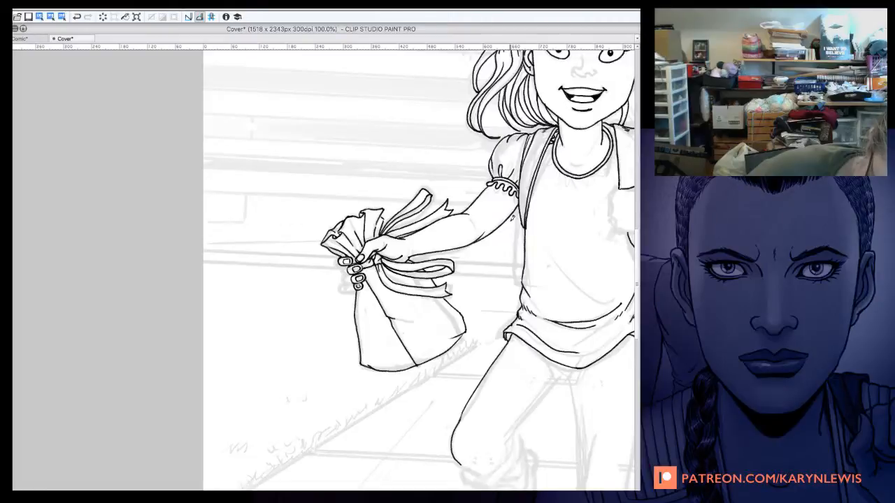
scroll(325, 268, "down", 5)
scroll(326, 268, "right", 3)
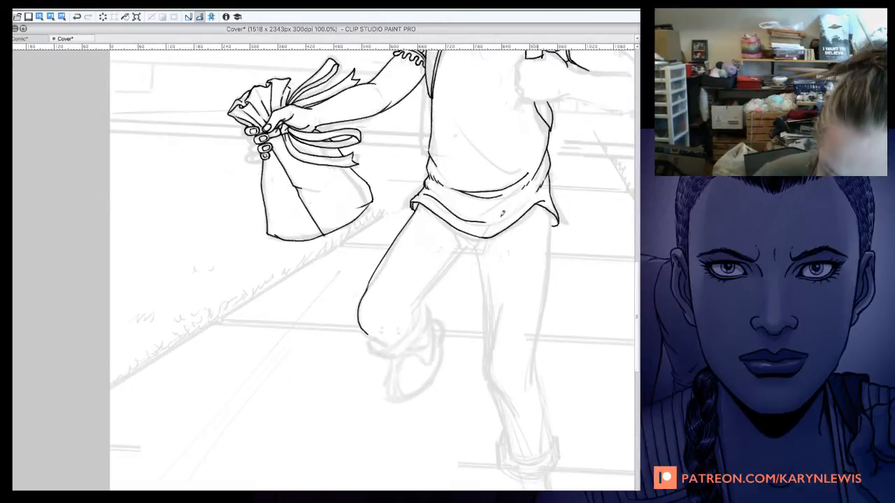
left_click_drag(480, 239, 480, 269)
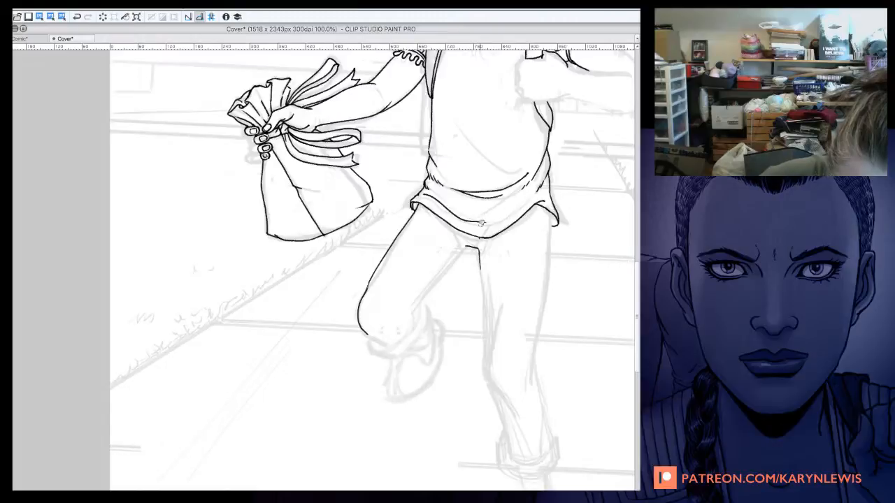
left_click_drag(480, 241, 481, 278)
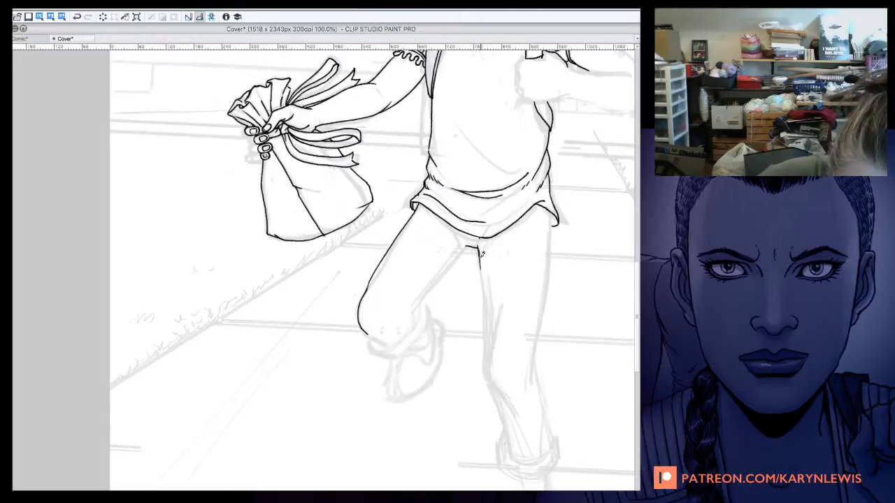
left_click_drag(479, 245, 485, 384)
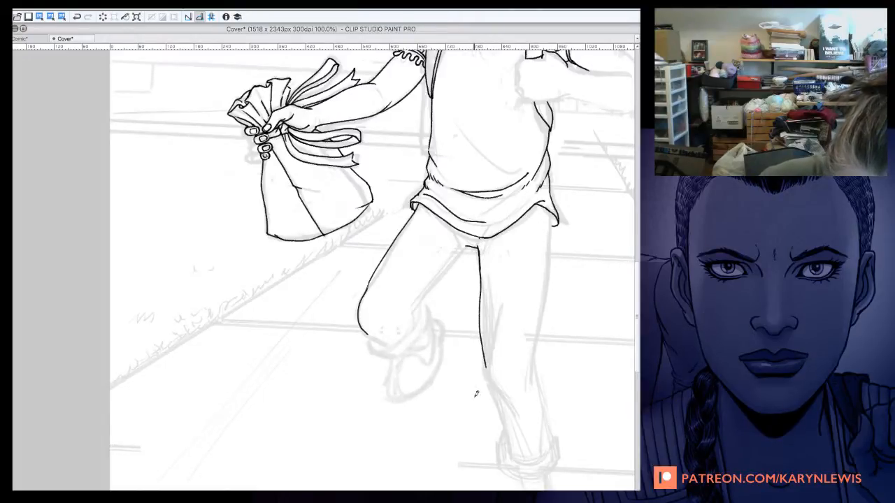
mouse_move(489, 330)
left_mouse_down()
mouse_move(486, 361)
mouse_move(489, 388)
left_mouse_up()
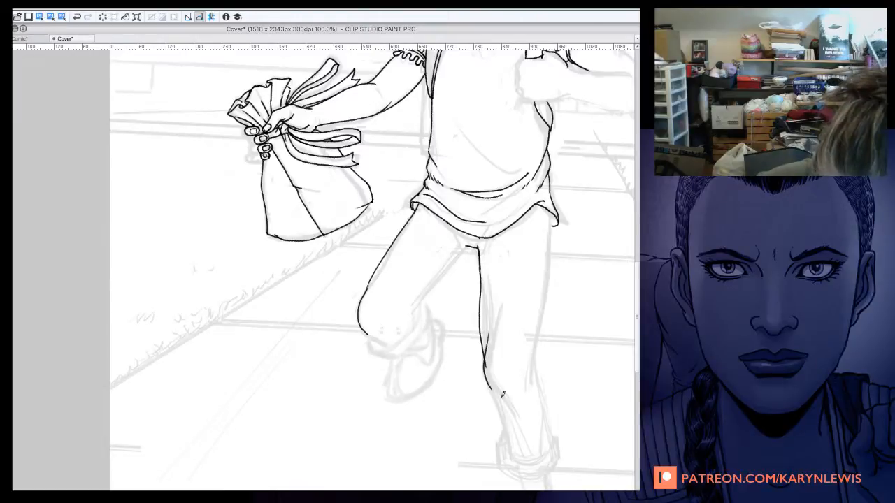
mouse_move(478, 260)
left_mouse_down()
mouse_move(489, 376)
mouse_move(483, 241)
left_mouse_up()
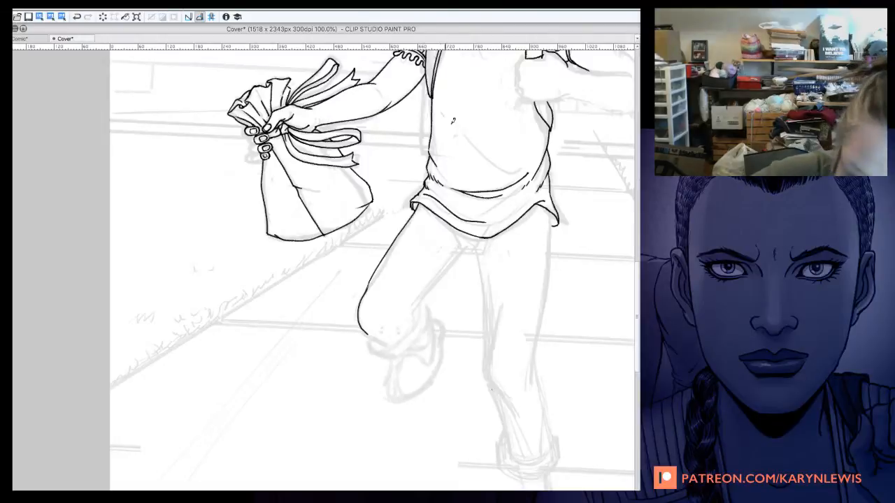
Step: Ink a diagonal fold across the front of the shirt and the inner edges of both trouser legs
left_click_drag(441, 112, 514, 165)
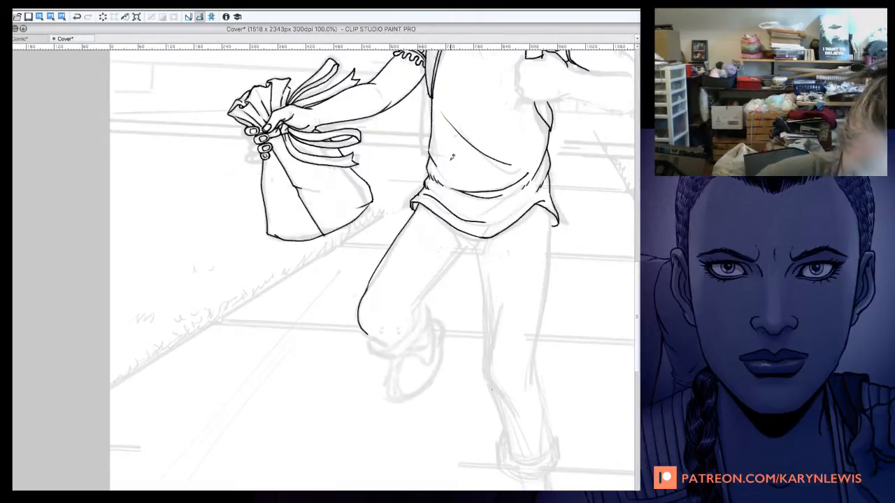
key("super+minus")
key("super+minus")
key("super+minus")
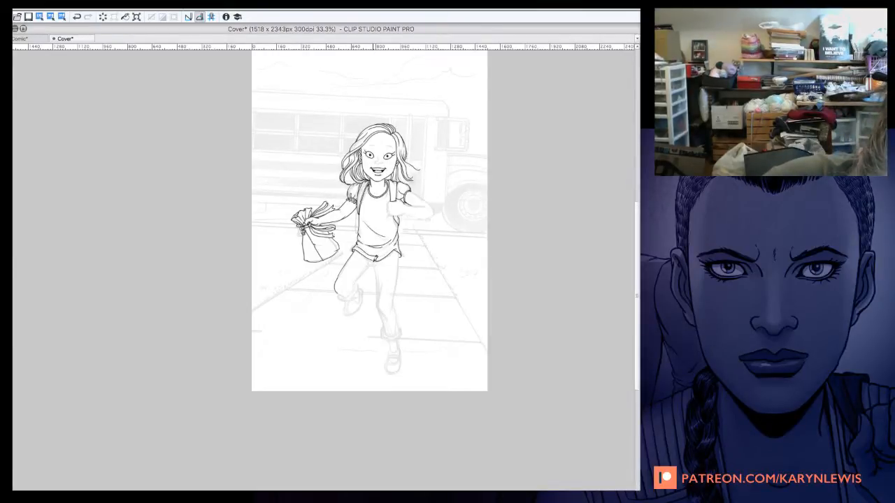
left_click_drag(378, 257, 382, 312)
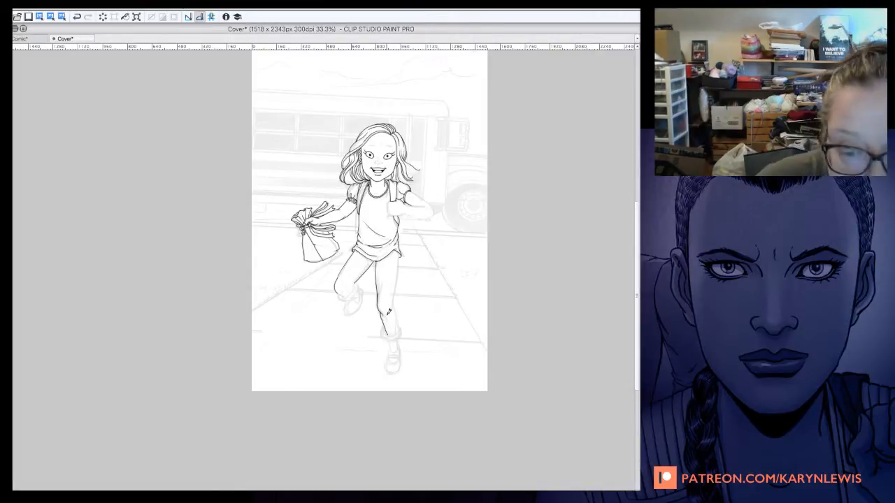
mouse_move(485, 489)
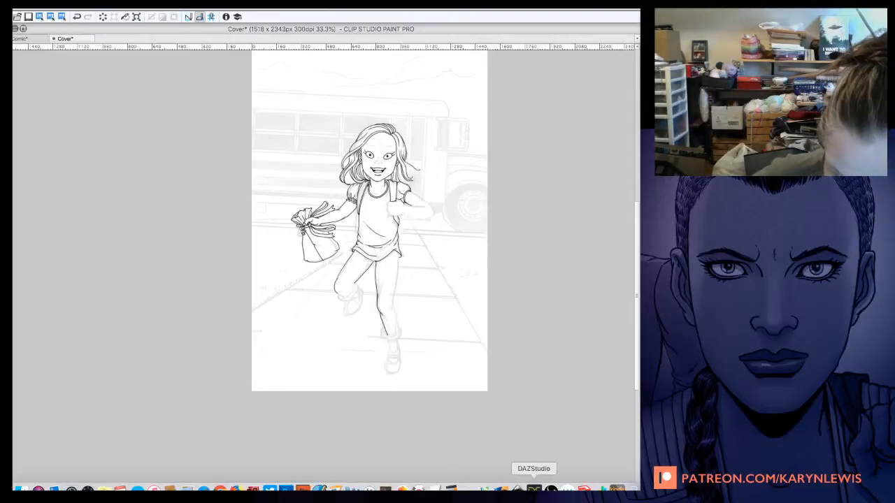
left_click(551, 490)
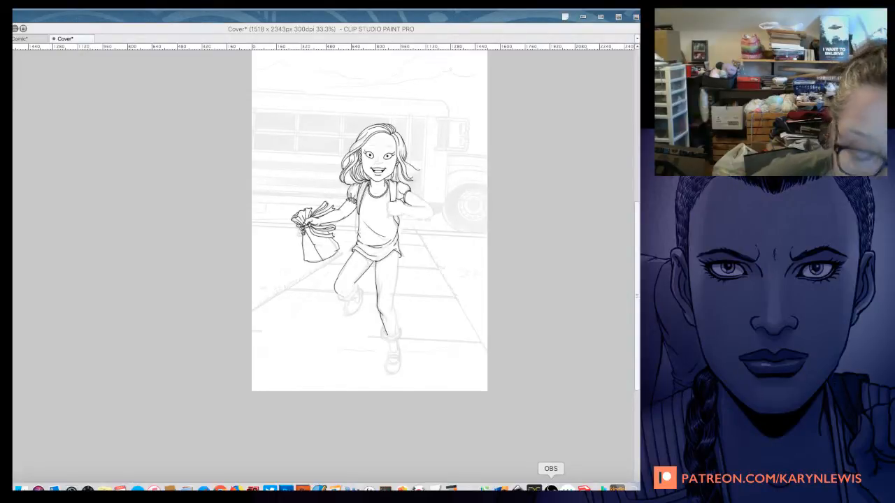
Step: Erase the lower inner edge of the straight trouser leg and re-ink it past the knee down to the cuff
left_click(538, 29)
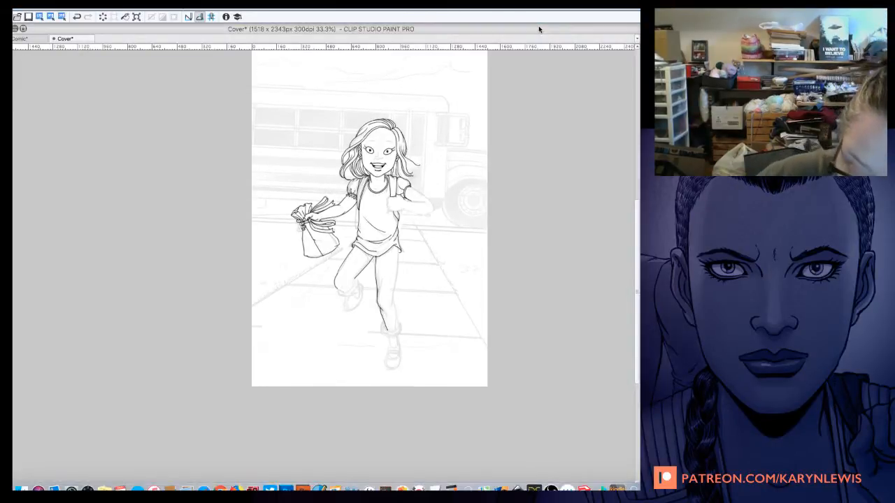
key("super+plus")
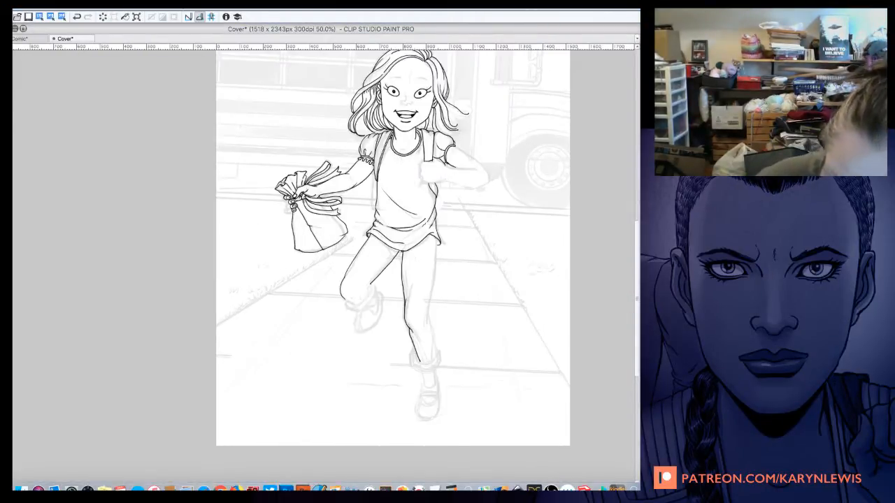
key("super+plus")
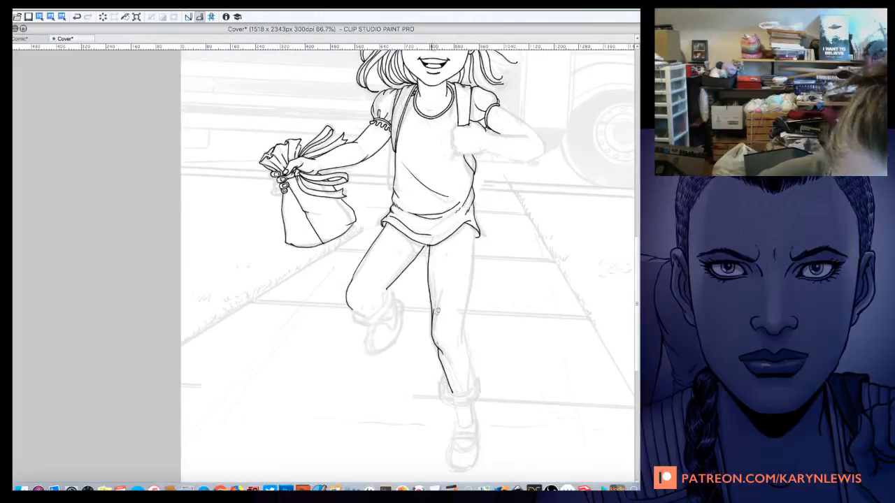
mouse_move(435, 312)
left_mouse_down()
mouse_move(452, 391)
mouse_move(435, 324)
left_mouse_up()
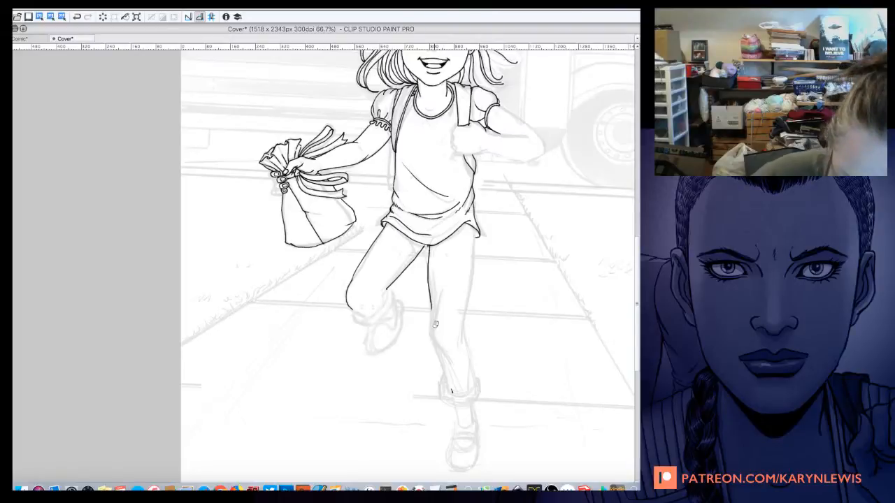
key("super+plus")
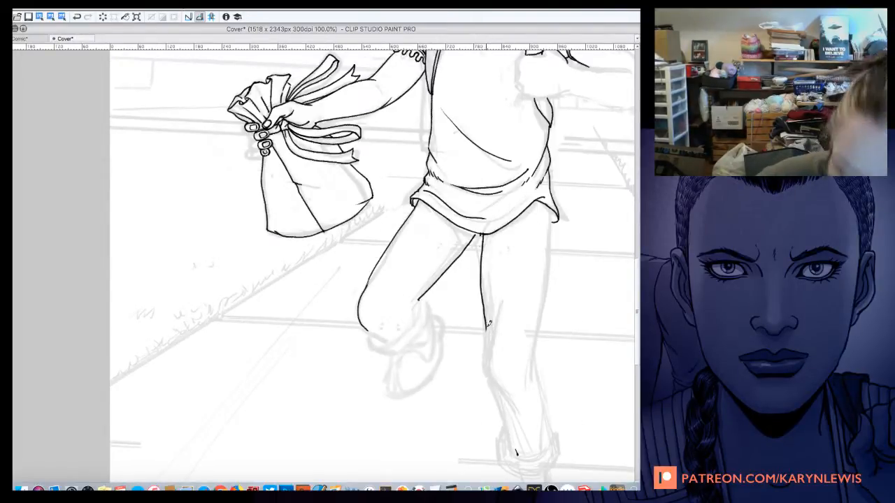
mouse_move(489, 324)
left_mouse_down()
mouse_move(488, 363)
mouse_move(518, 429)
mouse_move(511, 401)
mouse_move(500, 402)
mouse_move(515, 453)
left_mouse_up()
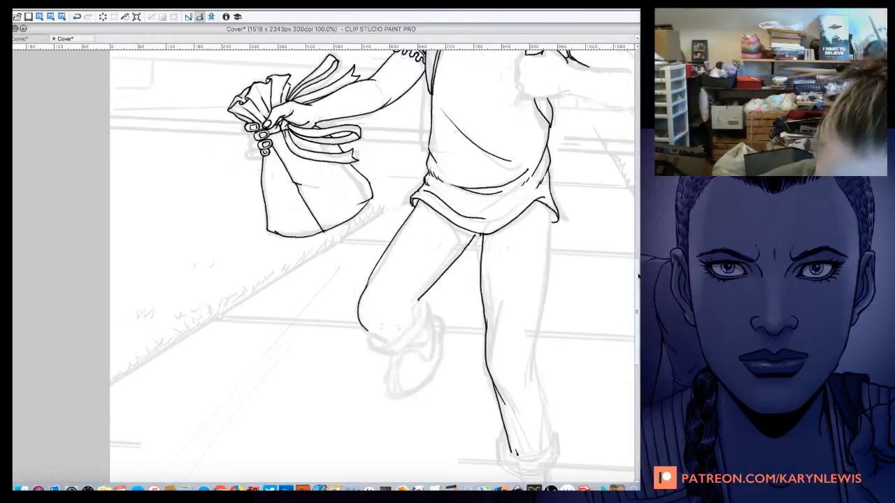
Step: Ink the top and bottom curves and the inner side of the rolled cuff on the straight trouser leg
scroll(545, 198, "down", 3)
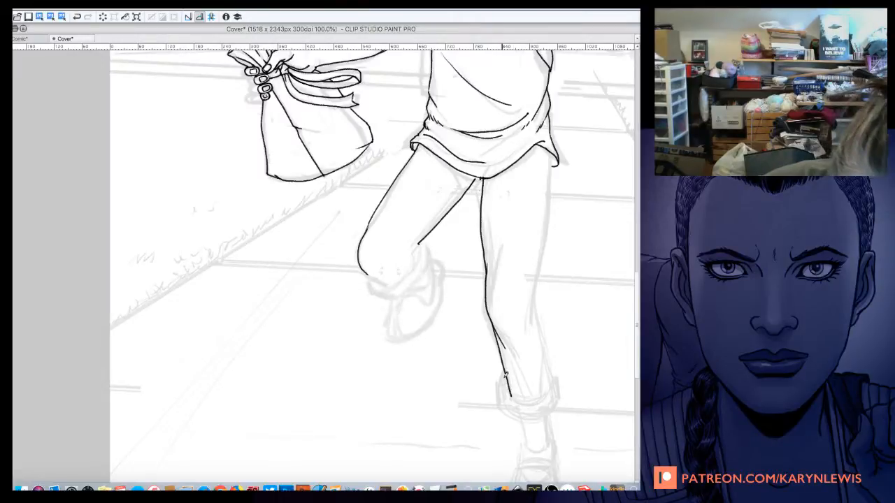
mouse_move(507, 384)
left_mouse_down()
mouse_move(554, 389)
mouse_move(525, 397)
mouse_move(547, 396)
left_mouse_up()
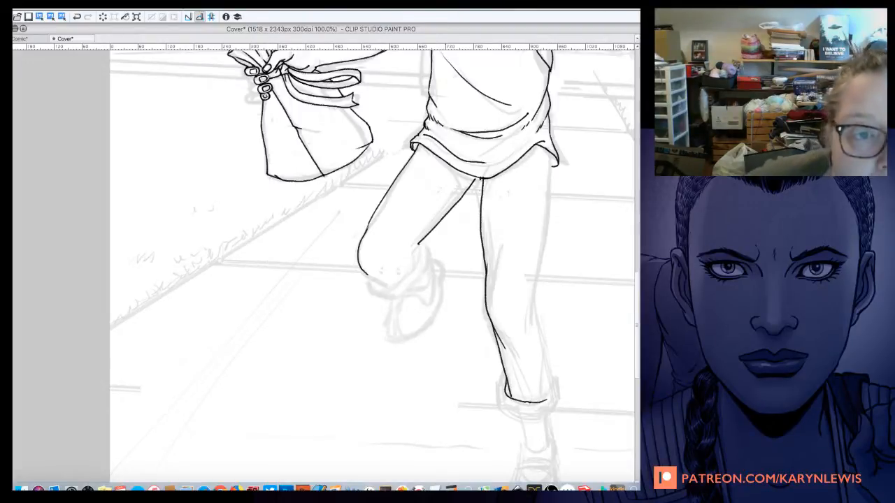
key("super+Tab")
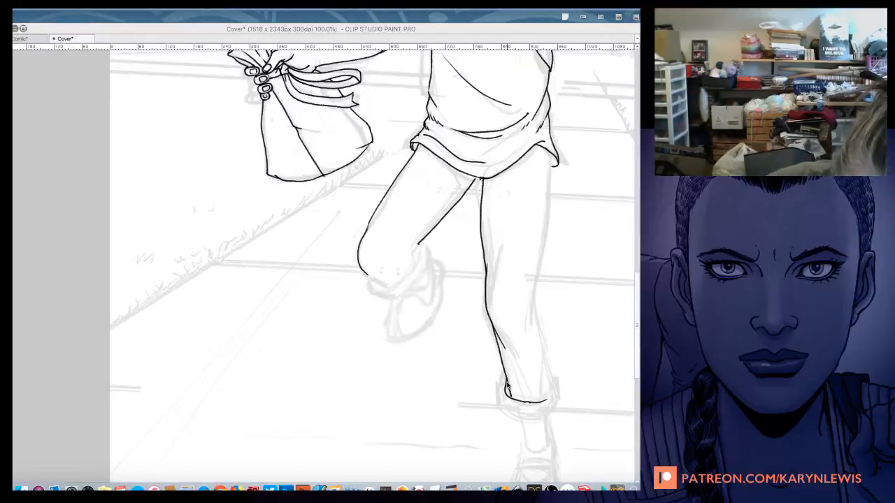
key("super+Tab")
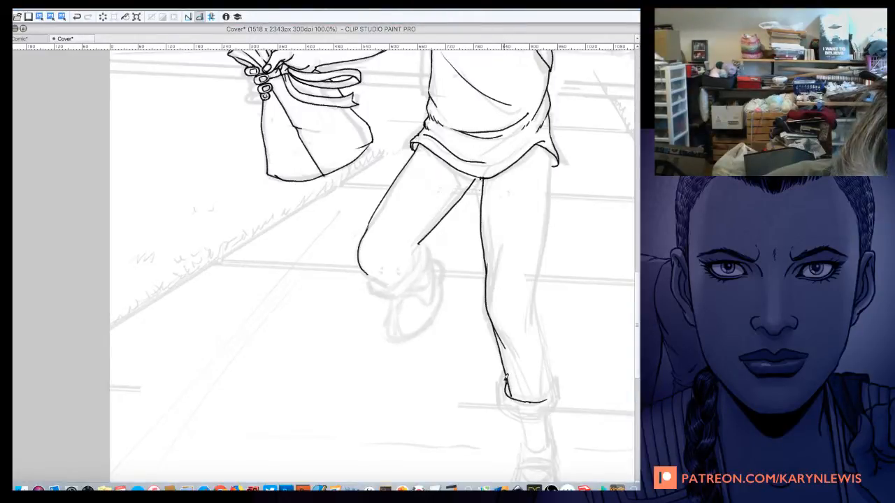
mouse_move(506, 377)
left_mouse_down()
mouse_move(501, 407)
mouse_move(534, 418)
left_mouse_up()
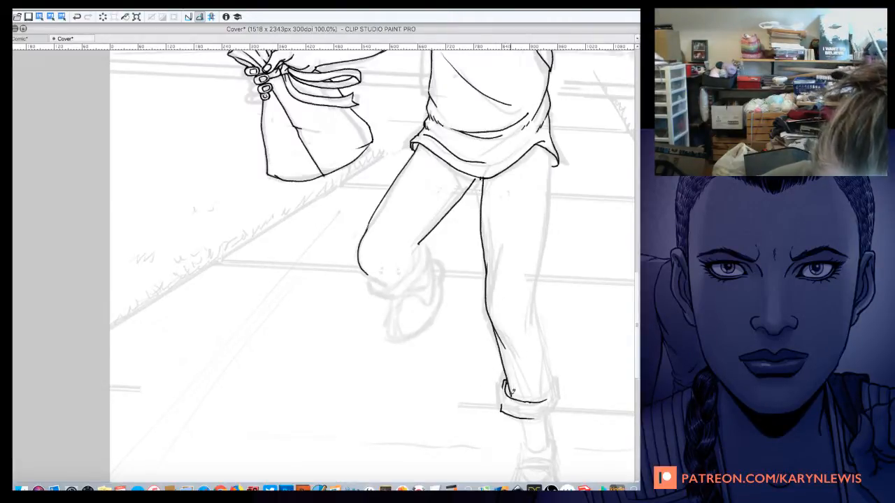
left_click_drag(503, 382, 508, 398)
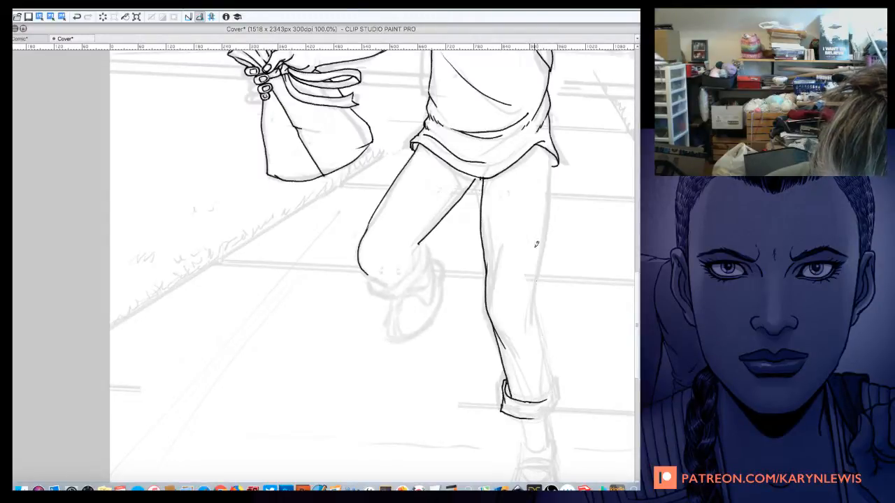
Step: Ink the straight trouser leg's outer edge with folds above the cuff, and close the outer side of the cuff
mouse_move(555, 148)
left_mouse_down()
mouse_move(533, 322)
mouse_move(551, 381)
left_mouse_up()
mouse_move(532, 307)
left_mouse_down()
mouse_move(555, 376)
mouse_move(531, 394)
mouse_move(519, 351)
mouse_move(531, 402)
left_mouse_up()
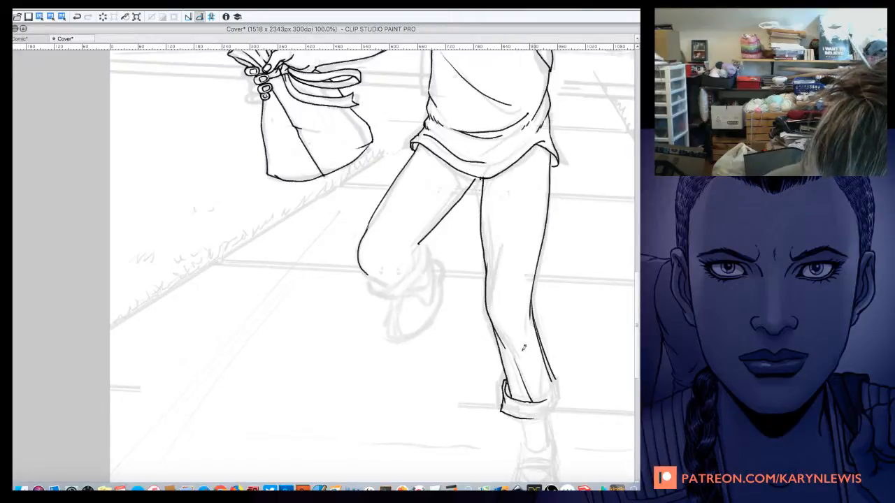
mouse_move(528, 357)
left_mouse_down()
mouse_move(552, 397)
mouse_move(555, 378)
left_mouse_up()
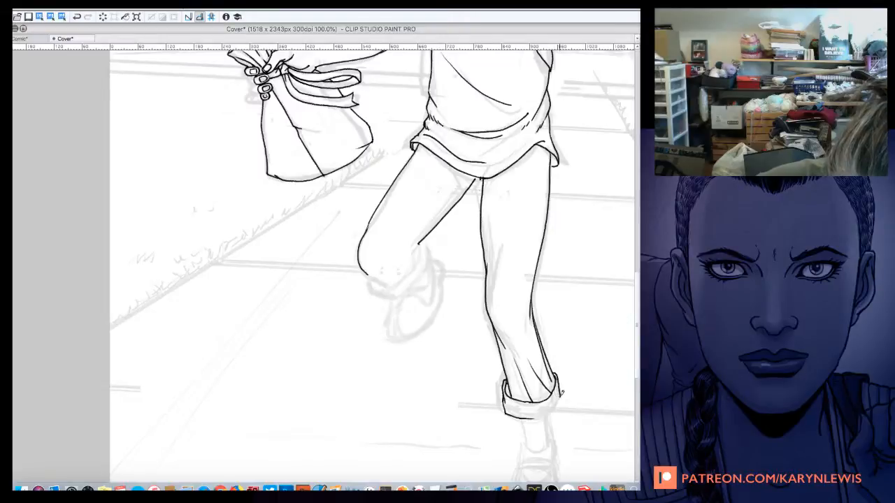
left_click_drag(560, 390, 552, 412)
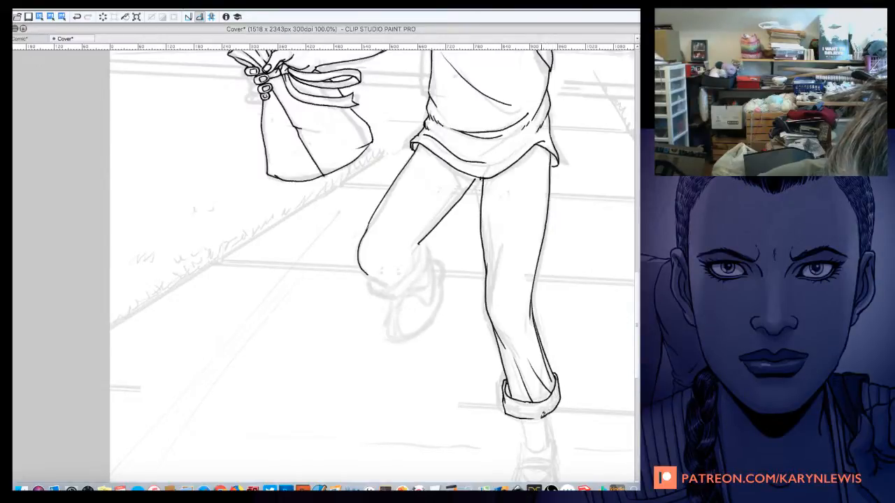
Step: Ink both sides of the ankle below the rolled cuff and erase the line ends that run into the shoe
scroll(637, 287, "down", 3)
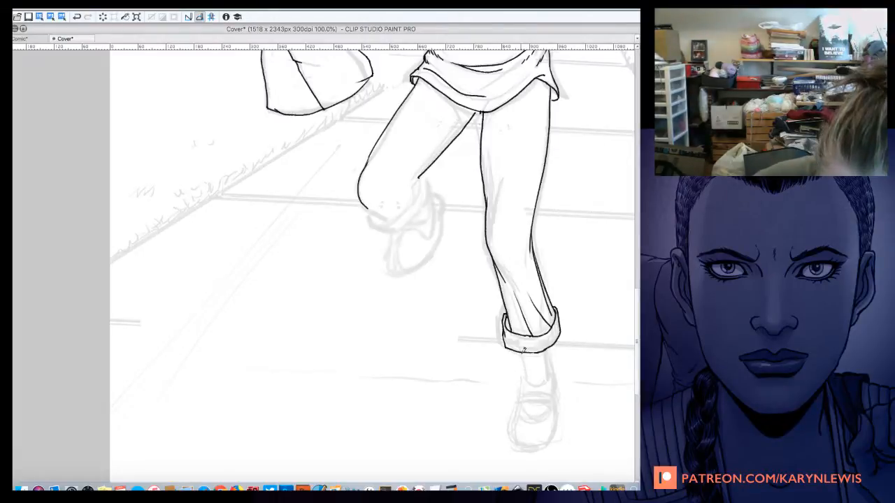
left_click_drag(522, 353, 525, 384)
mouse_move(550, 351)
left_mouse_down()
mouse_move(554, 381)
mouse_move(522, 399)
mouse_move(556, 398)
left_mouse_up()
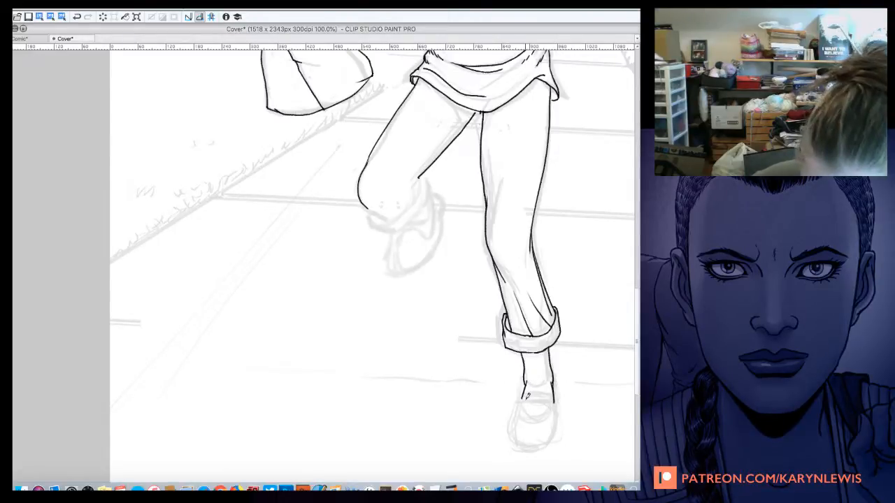
key("e")
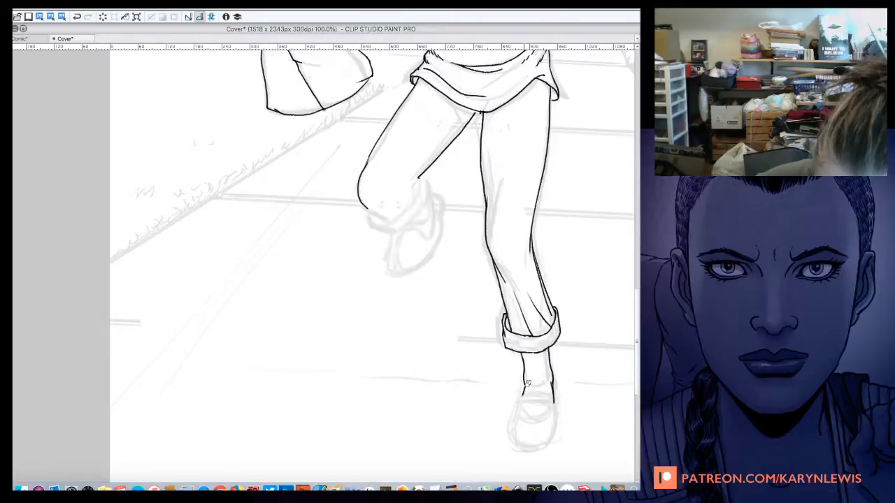
mouse_move(526, 383)
left_mouse_down()
mouse_move(523, 397)
mouse_move(554, 390)
mouse_move(553, 379)
left_mouse_up()
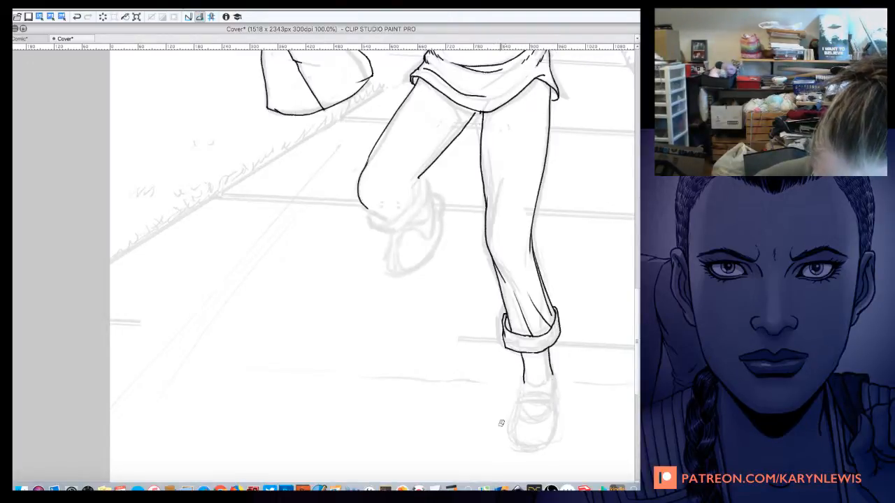
Step: Ink small gather folds on the puff sleeve of the bent arm, above its band and beside the backpack strap
scroll(529, 423, "up", 5)
scroll(505, 210, "up", 5)
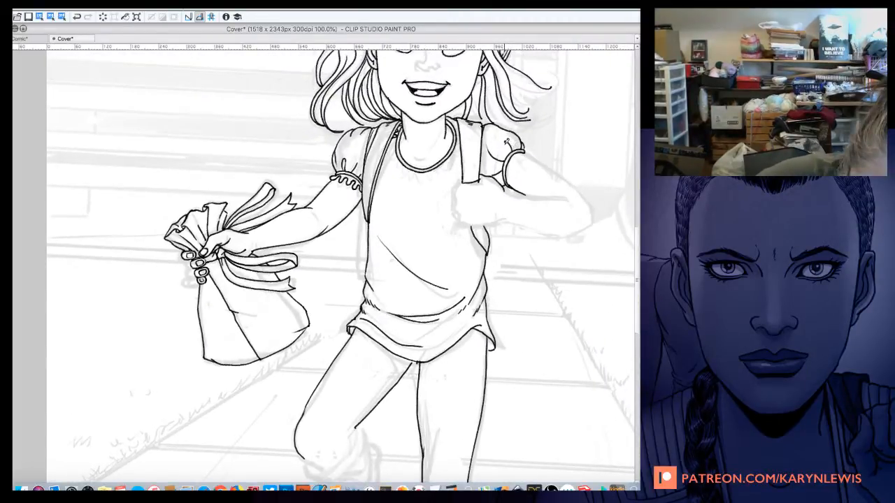
left_click_drag(505, 138, 510, 151)
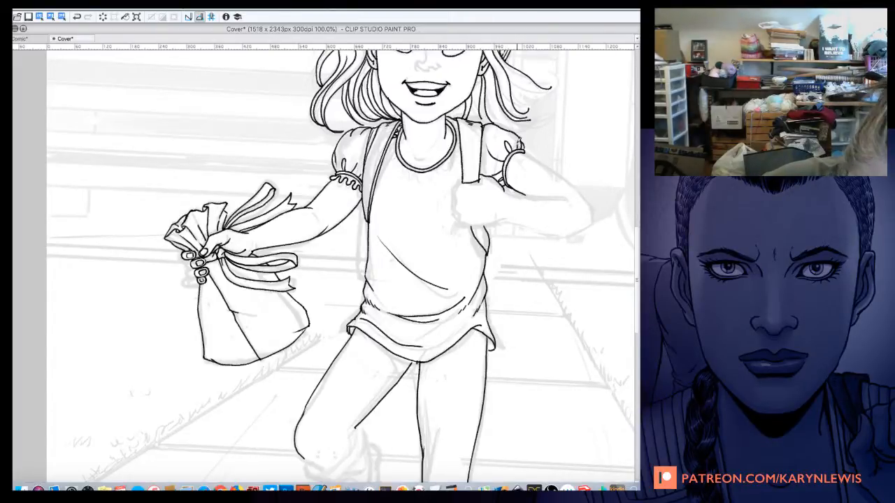
left_click_drag(484, 150, 483, 158)
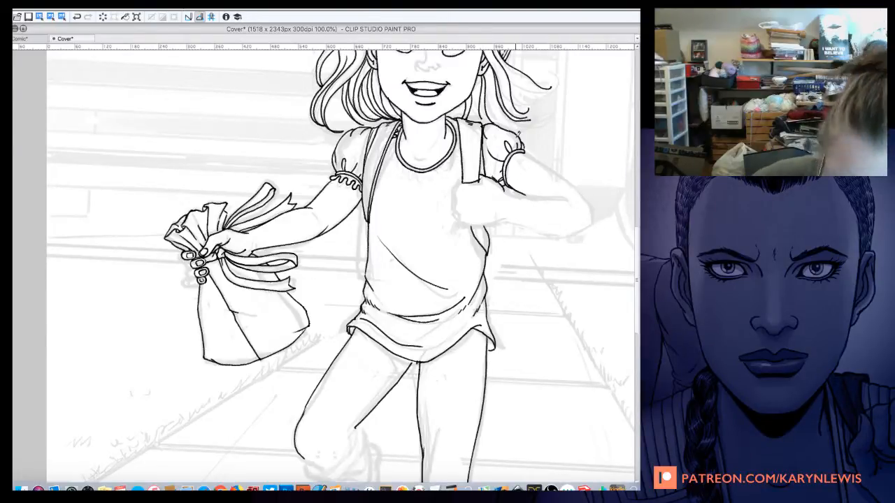
Step: Ink the outer contour of the bent arm from the sleeve band to the elbow on a rotated canvas
key("ctrl+plus")
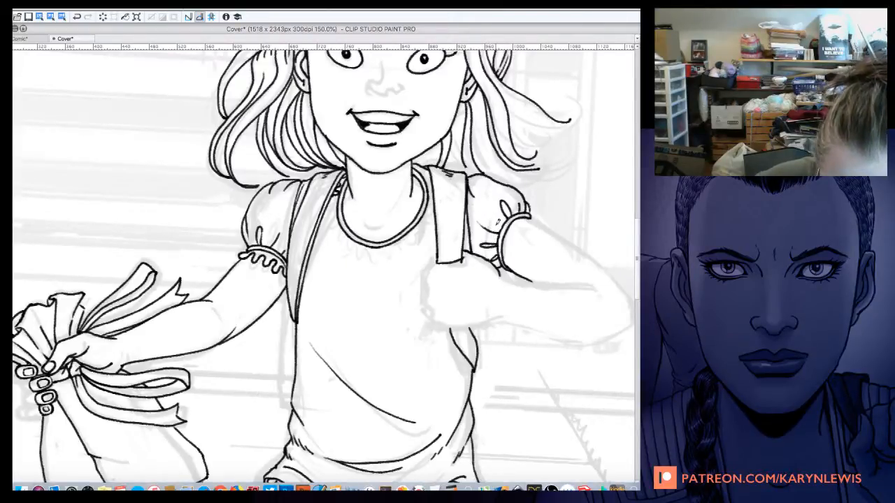
left_click_drag(378, 53, 639, 233)
scroll(622, 253, "down", 5)
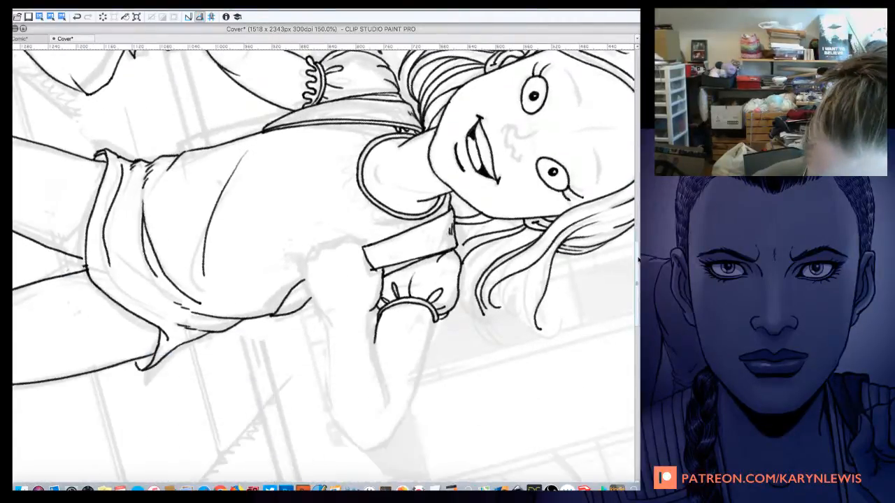
mouse_move(433, 279)
left_mouse_down()
mouse_move(419, 355)
mouse_move(365, 419)
left_mouse_up()
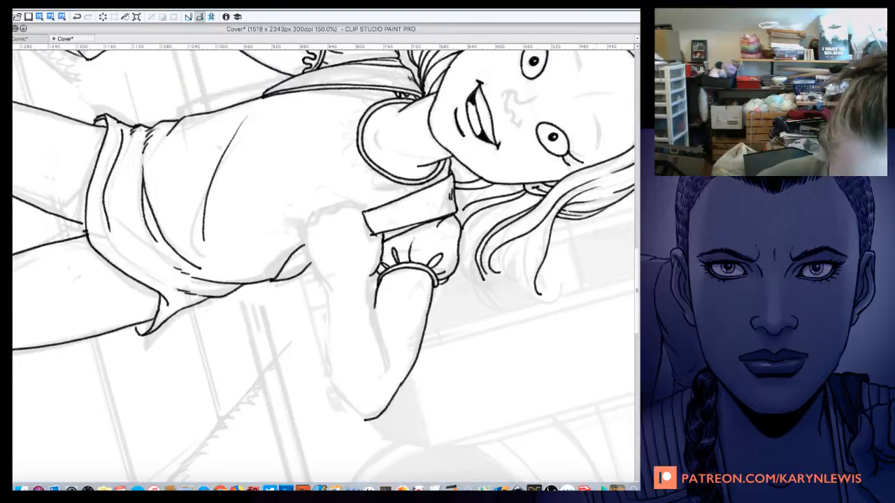
Step: Add flowing strands and curled tips to the loose hair above the bent arm's sleeve, undoing a misplaced stroke
mouse_move(538, 221)
left_mouse_down()
mouse_move(526, 247)
mouse_move(540, 294)
mouse_move(528, 283)
mouse_move(543, 293)
left_mouse_up()
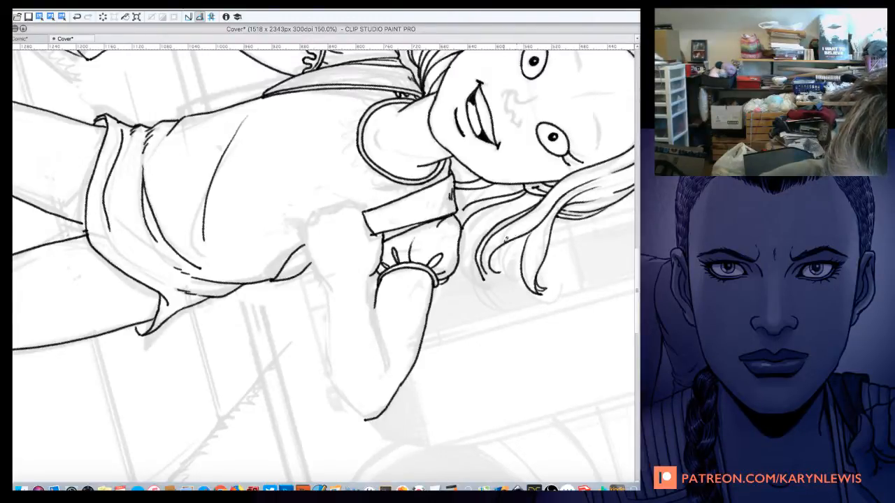
left_click_drag(505, 244, 504, 275)
left_click_drag(516, 241, 513, 279)
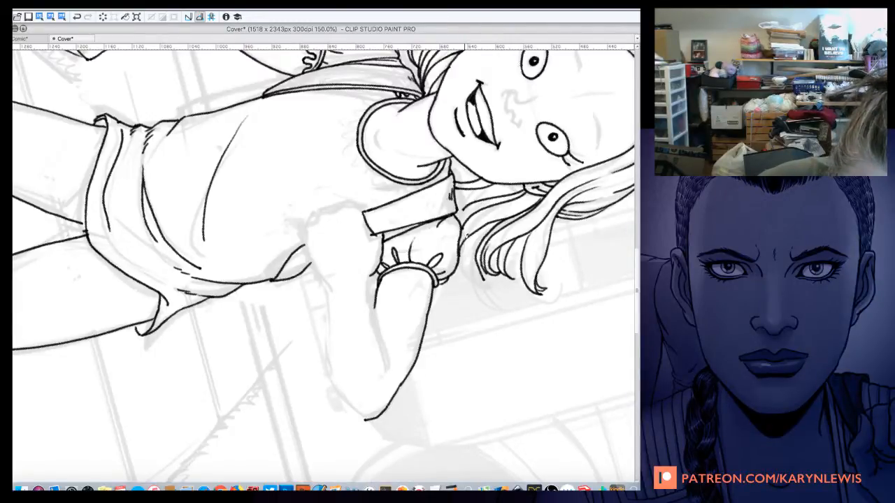
key("ctrl+z")
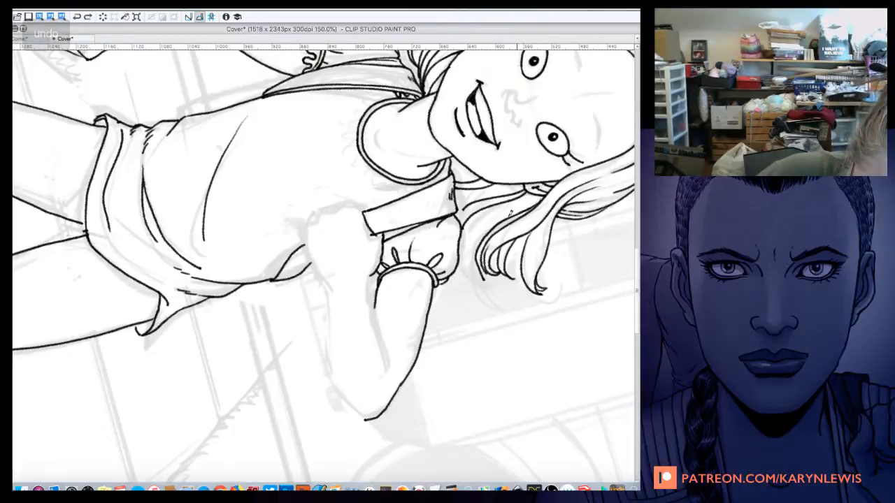
mouse_move(521, 208)
left_mouse_down()
mouse_move(481, 228)
mouse_move(465, 281)
left_mouse_up()
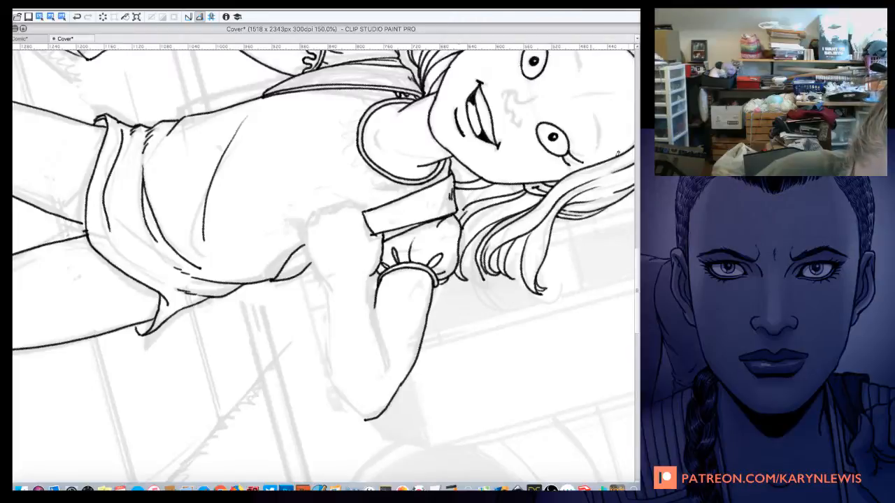
Step: Restore the canvas upright and ink the girl's nose and both arched eyebrows over the sketch
key("super+at")
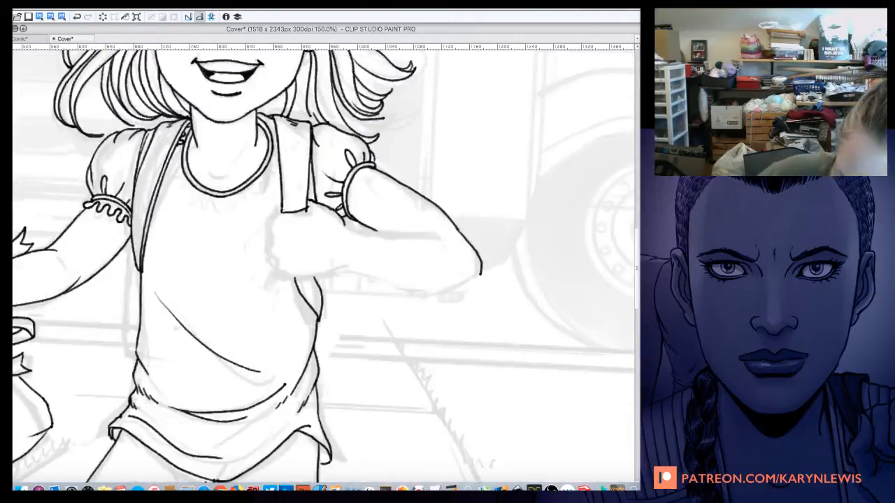
left_click_drag(637, 247, 635, 184)
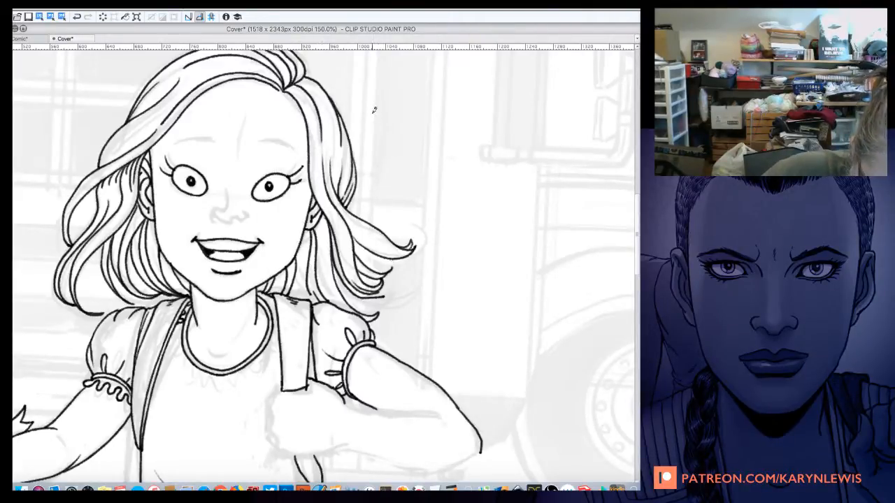
mouse_move(375, 110)
left_mouse_down()
mouse_move(494, 166)
mouse_move(559, 183)
left_mouse_up()
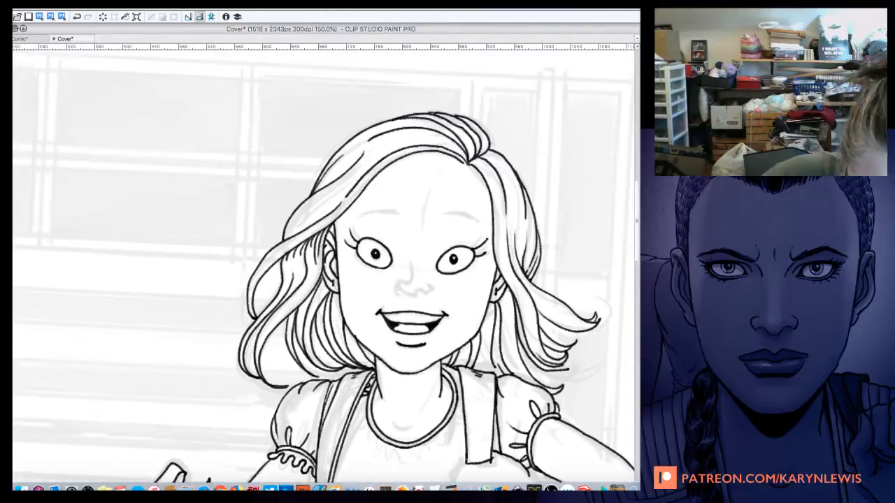
mouse_move(412, 258)
left_mouse_down()
mouse_move(404, 290)
mouse_move(429, 286)
mouse_move(397, 286)
mouse_move(403, 292)
left_mouse_up()
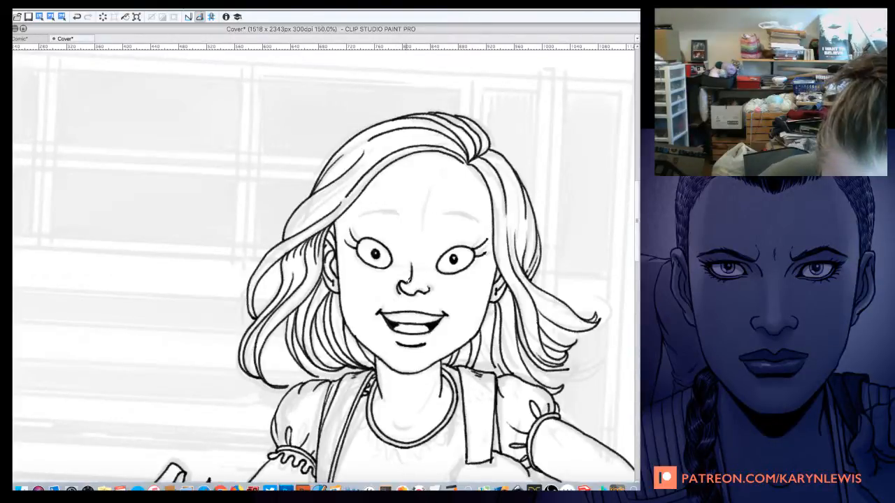
left_click_drag(390, 209, 359, 214)
mouse_move(444, 210)
left_mouse_down()
mouse_move(463, 191)
mouse_move(479, 218)
left_mouse_up()
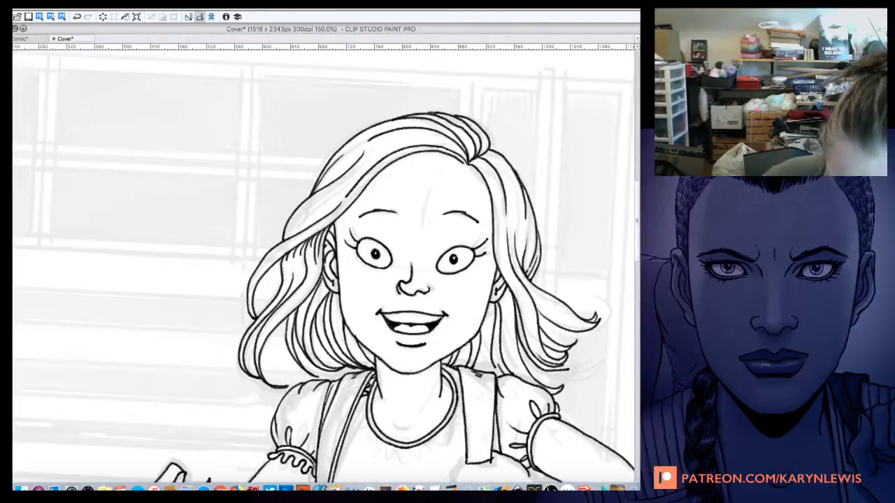
key("super+minus")
key("super+minus")
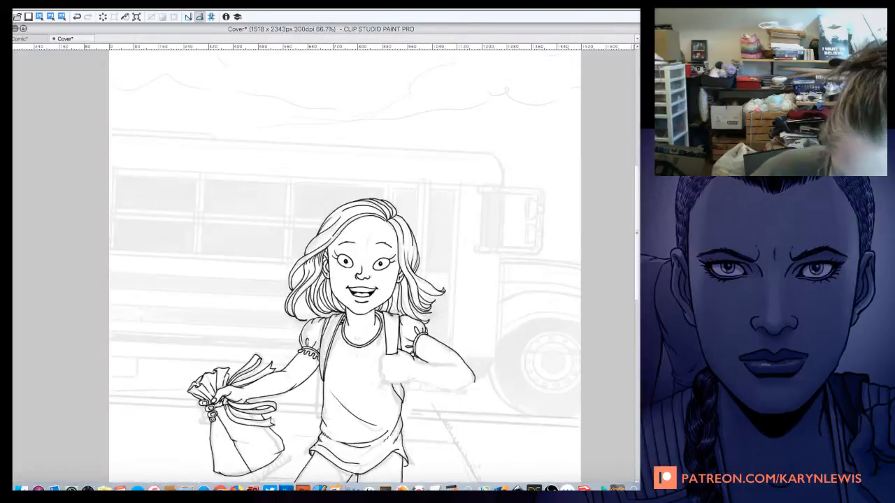
Step: Ink the small crease at the base of the neck and a scalloped ruffle around the shirt's round collar
key("super+plus")
key("super+plus")
key("super+plus")
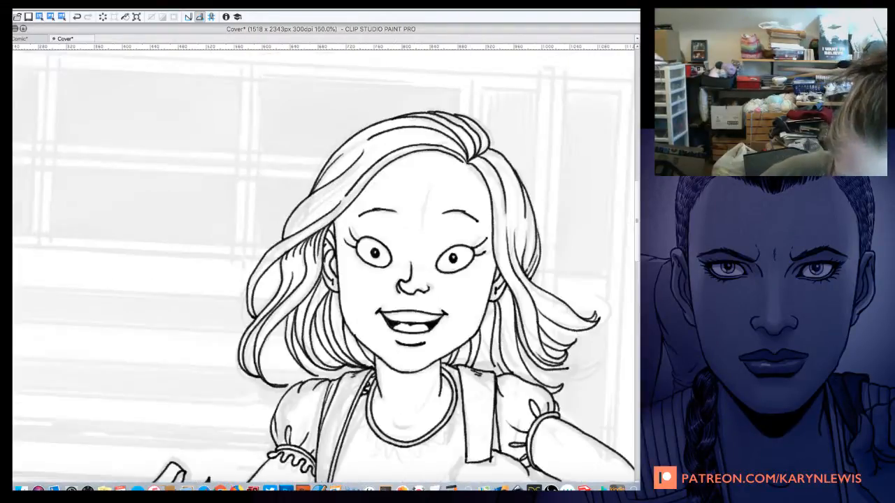
scroll(637, 195, "down", 5)
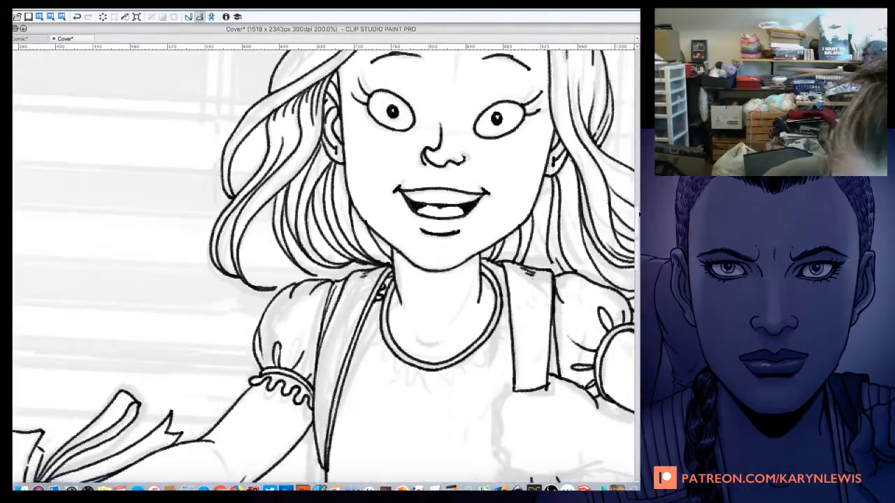
left_click_drag(418, 339, 445, 335)
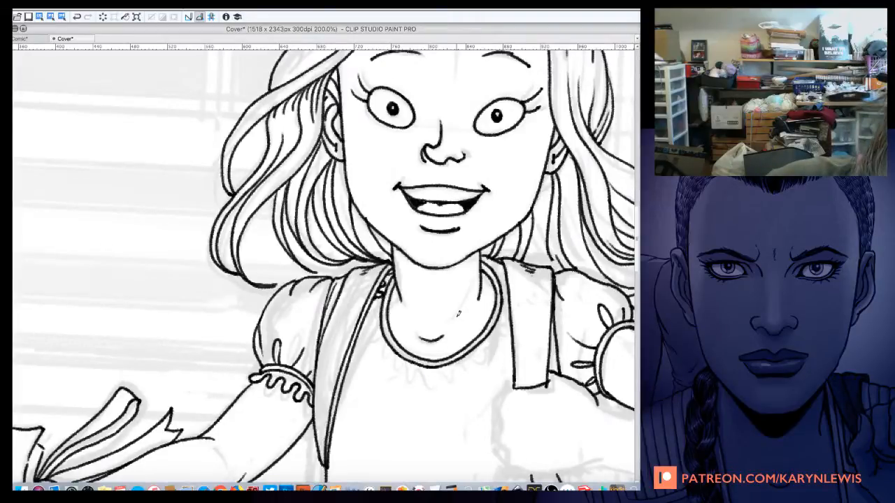
mouse_move(381, 293)
left_mouse_down()
mouse_move(369, 348)
mouse_move(384, 343)
mouse_move(390, 367)
mouse_move(405, 375)
mouse_move(422, 366)
mouse_move(430, 383)
mouse_move(436, 372)
mouse_move(446, 381)
mouse_move(463, 360)
mouse_move(472, 370)
mouse_move(508, 322)
mouse_move(503, 266)
mouse_move(485, 256)
left_mouse_up()
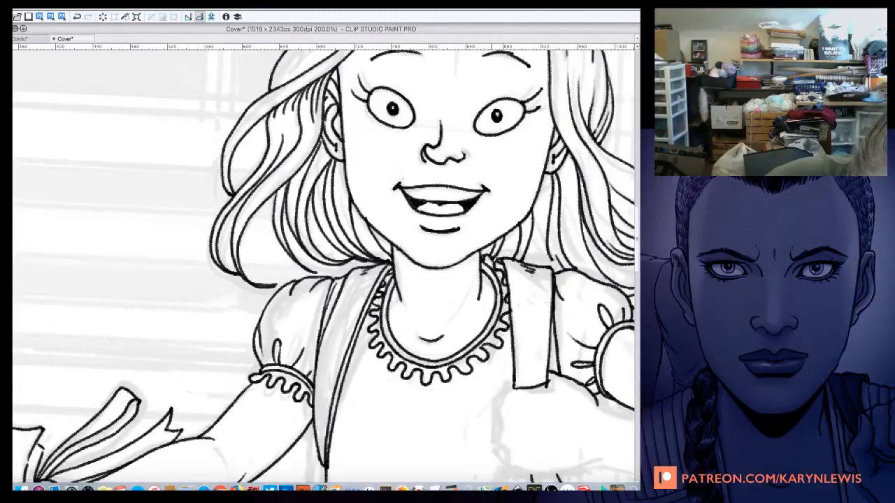
key("ctrl+z")
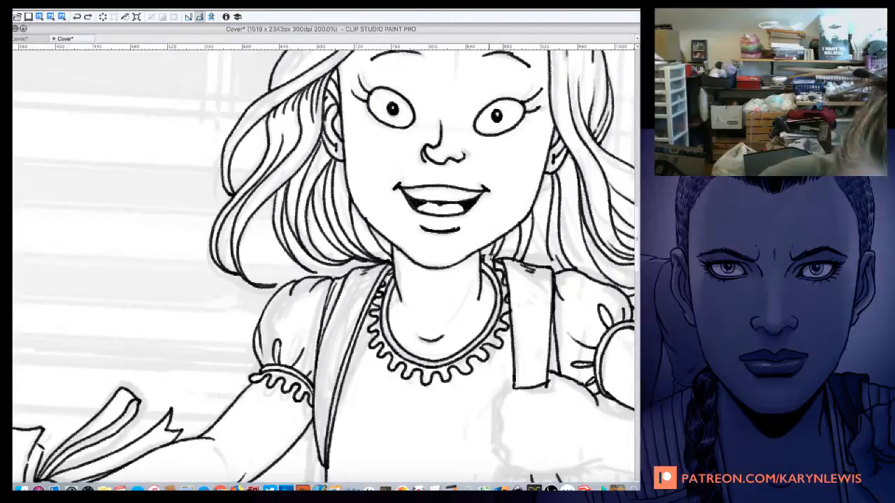
left_click_drag(488, 259, 494, 247)
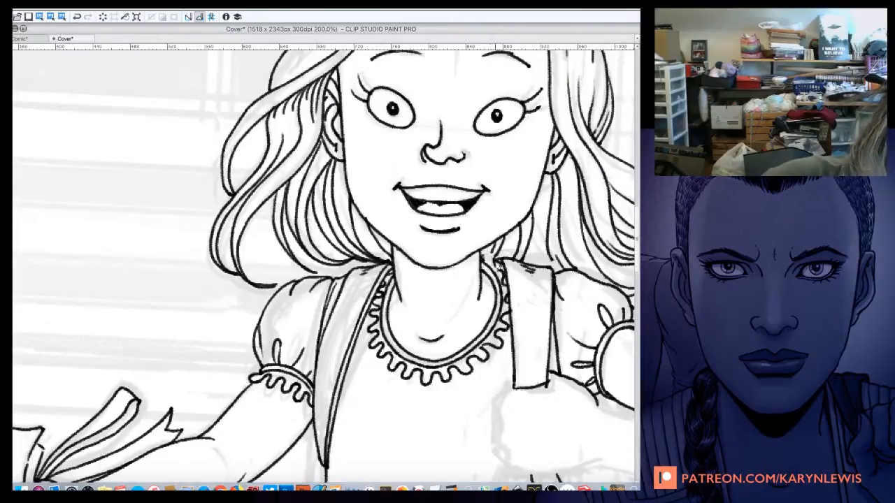
left_click_drag(492, 252, 504, 281)
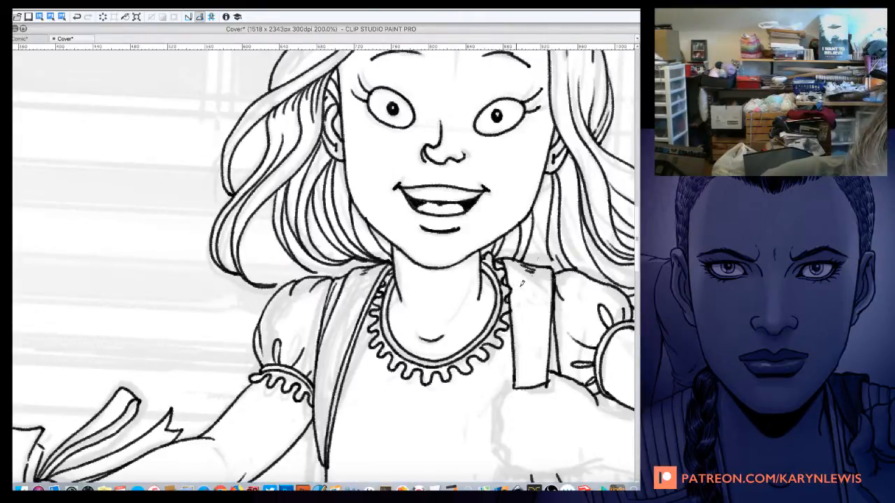
Step: Add thin inner lines to both backpack shoulder straps and save the cover file
left_click_drag(528, 338, 523, 387)
left_click_drag(341, 319, 314, 431)
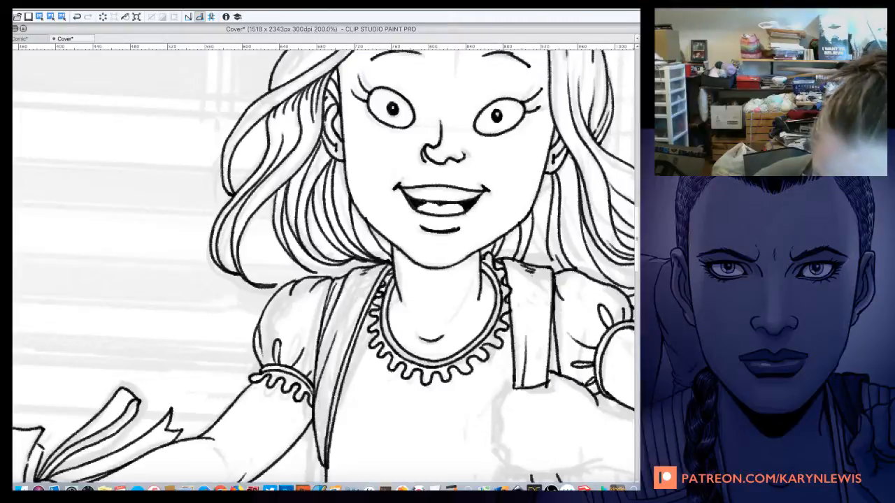
key("super+minus")
key("super+minus")
key("super+minus")
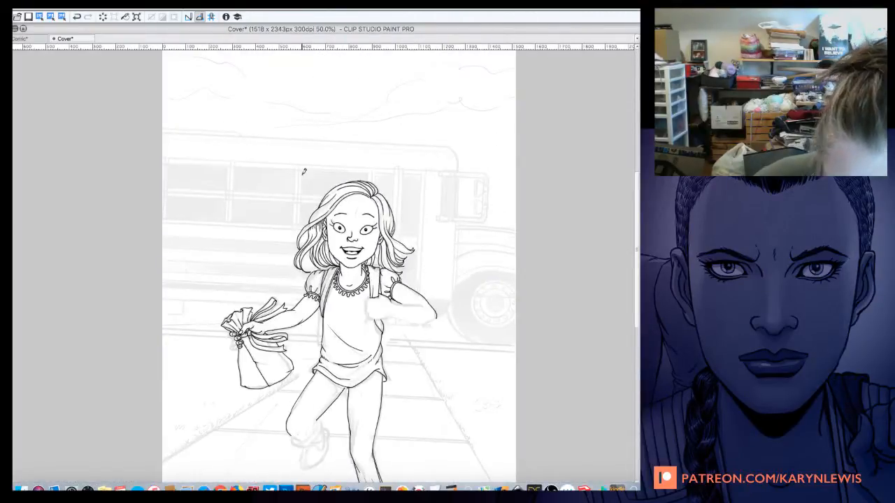
left_click(102, 4)
left_click(112, 68)
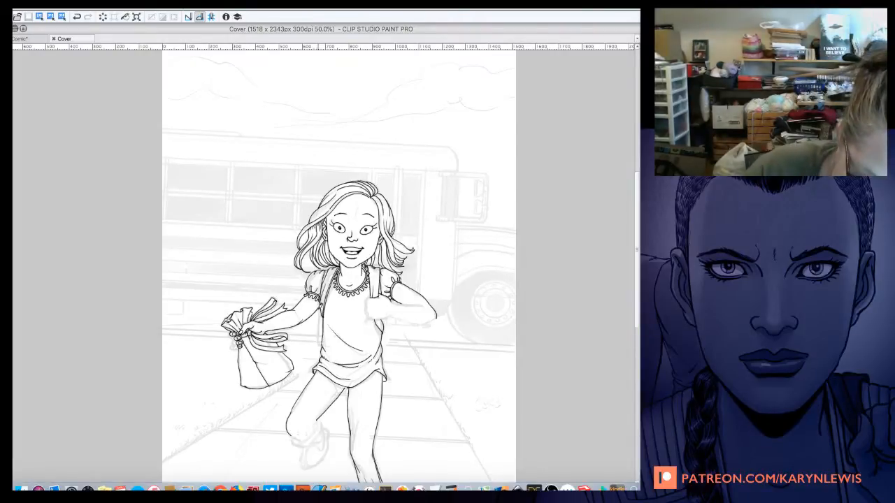
Step: Ink the backpack's visible sides behind the torso, below the outstretched arm and below the bent arm
mouse_move(322, 302)
left_mouse_down()
mouse_move(315, 329)
mouse_move(323, 343)
left_mouse_up()
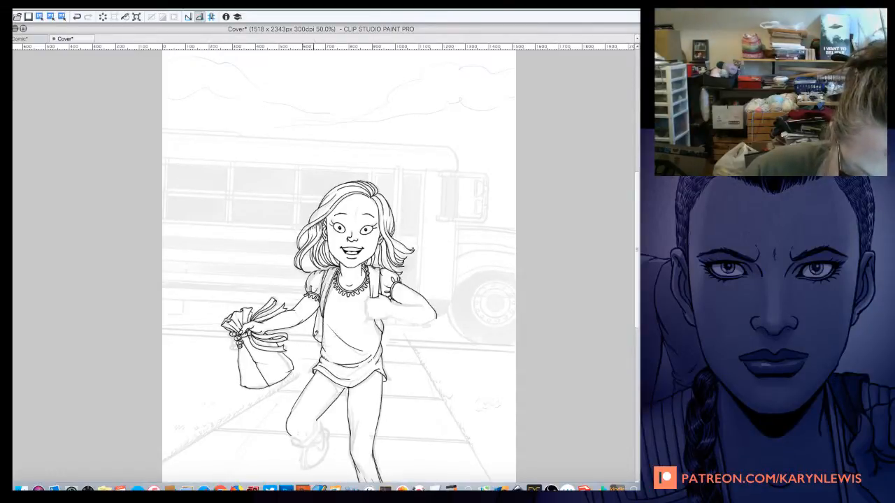
left_click_drag(315, 334, 322, 353)
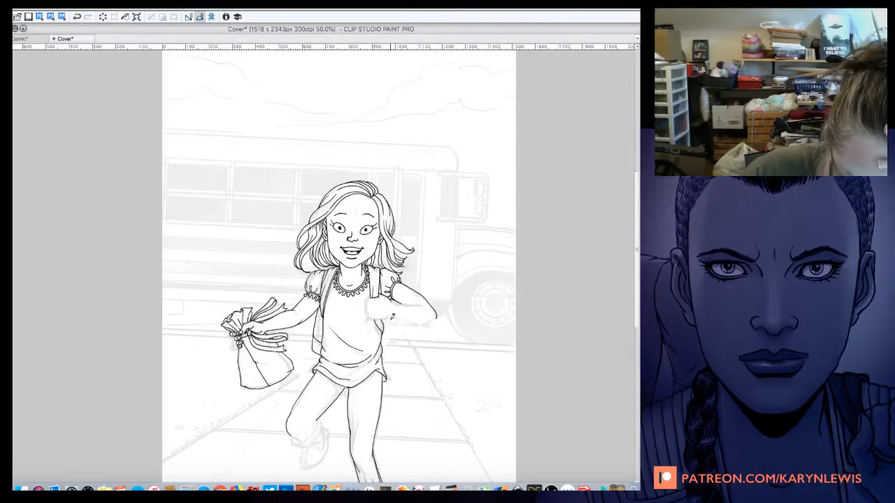
left_click_drag(393, 316, 394, 349)
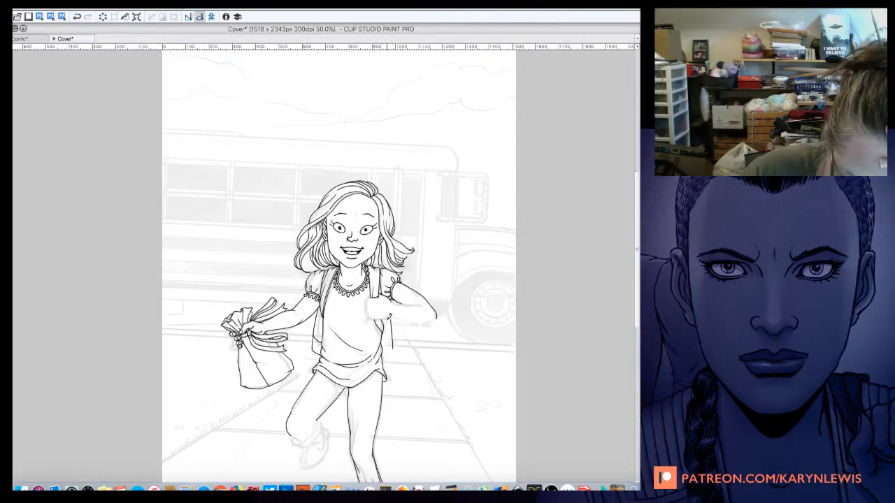
left_click_drag(389, 314, 391, 351)
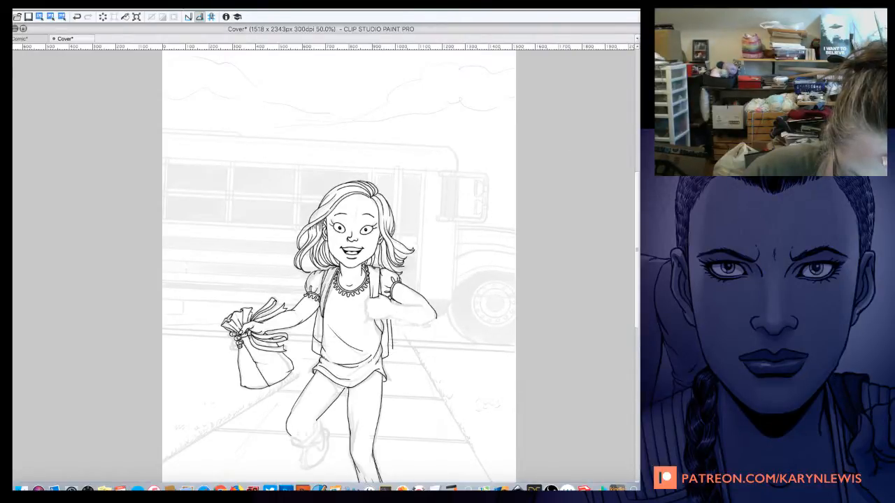
Step: Add a seam line and cross band to the backpack below the bent arm, and redraw its opposite edge closer to the torso
key("ctrl+alt+0")
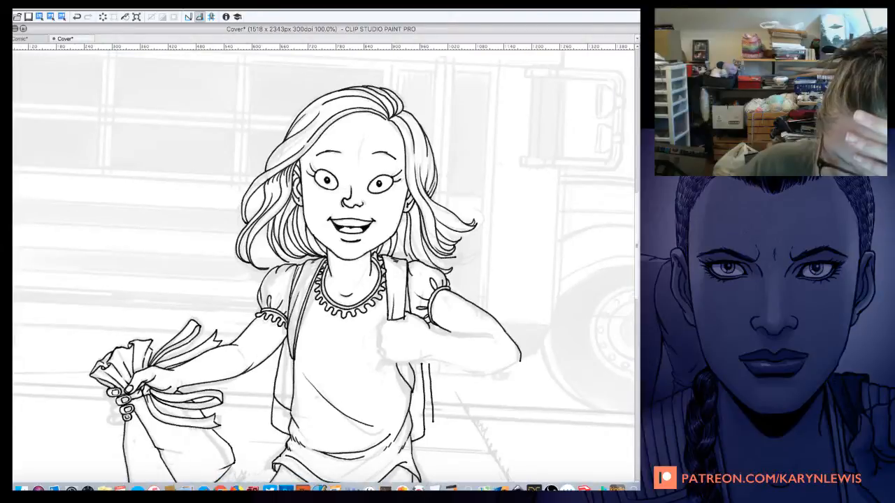
left_click_drag(211, 336, 152, 310)
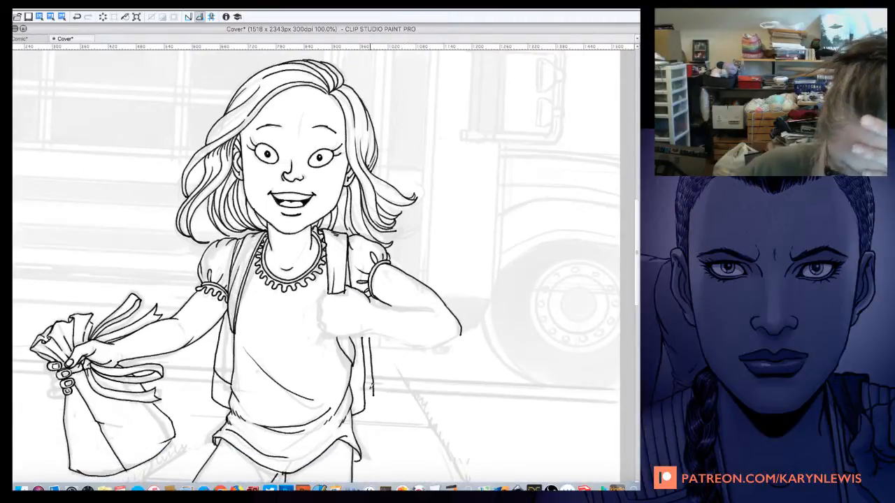
left_click_drag(366, 336, 368, 404)
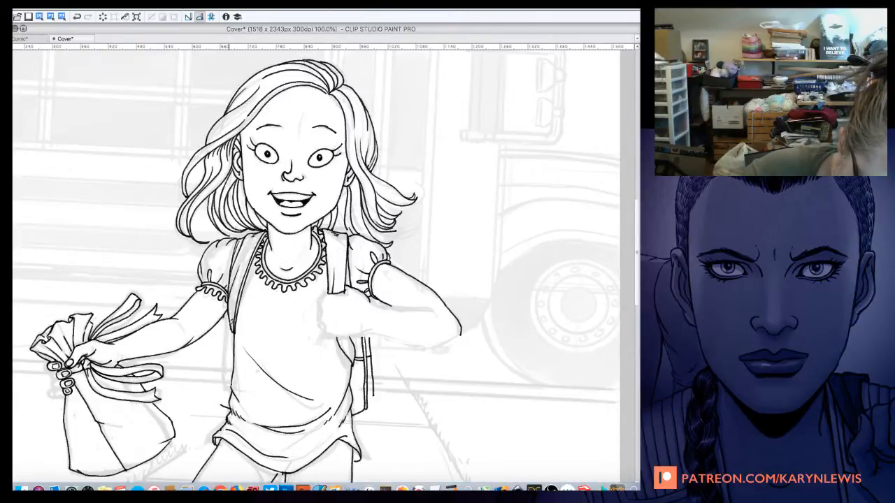
left_click_drag(232, 322, 225, 407)
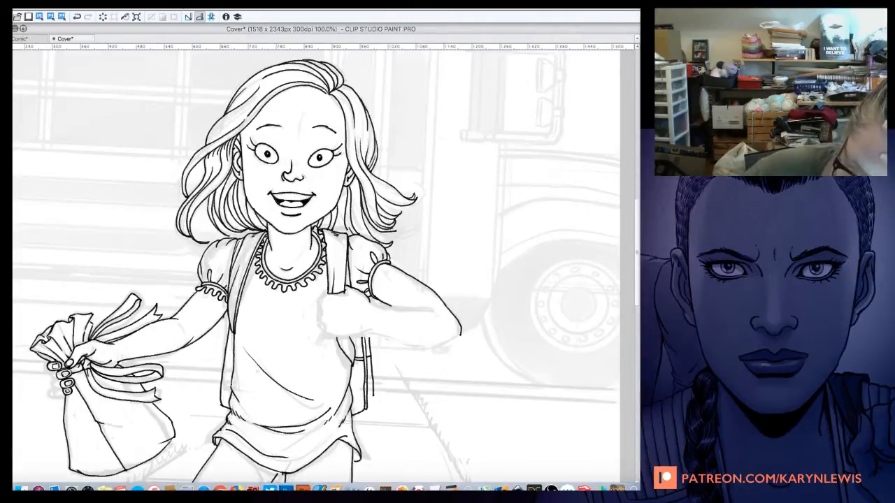
Step: Try a cross band on the backpack below the outstretched arm, undo it, and erase the inner part of the band below the bent arm
key("super+plus")
key("super+plus")
left_click_drag(375, 304, 562, 259)
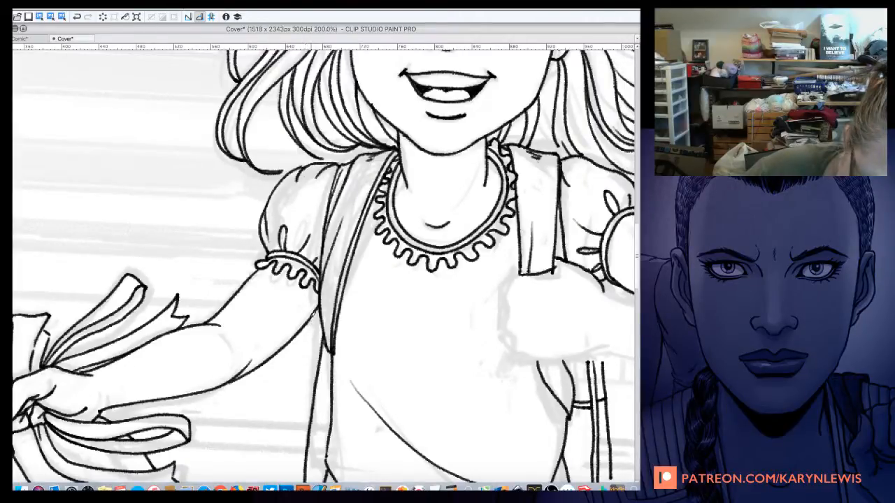
left_click_drag(375, 303, 337, 237)
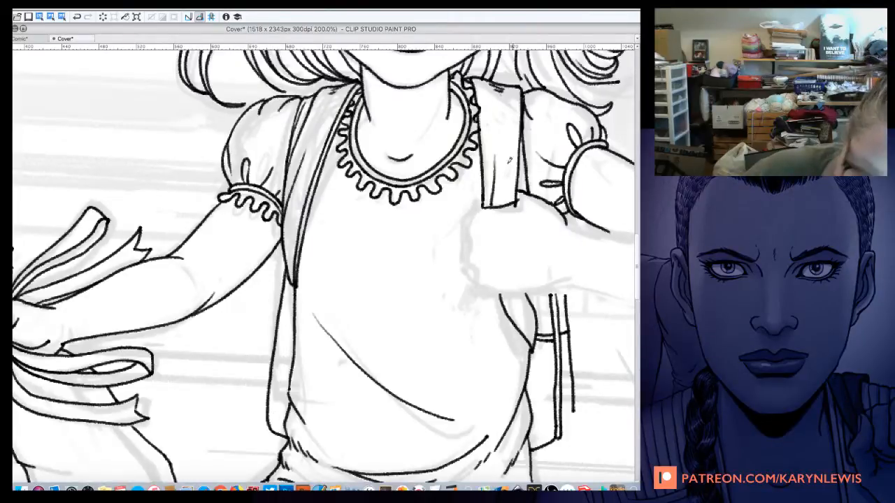
mouse_move(277, 342)
left_mouse_down()
mouse_move(297, 341)
mouse_move(292, 350)
left_mouse_up()
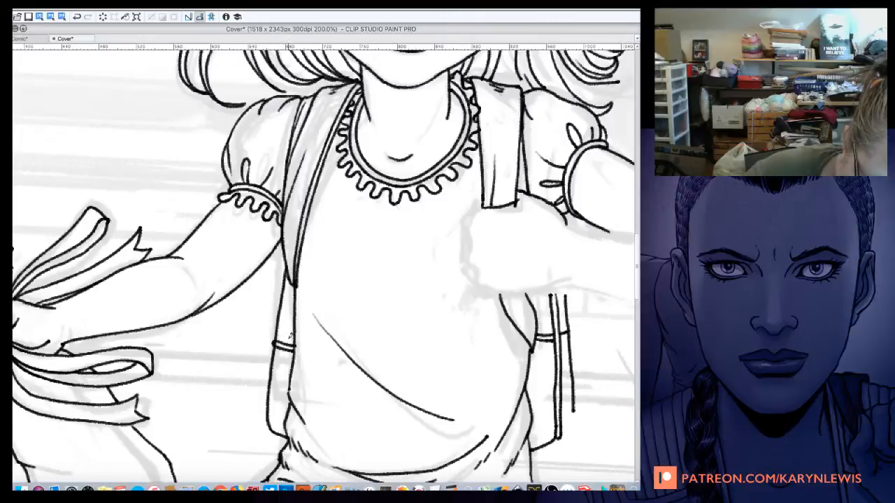
key("super+z")
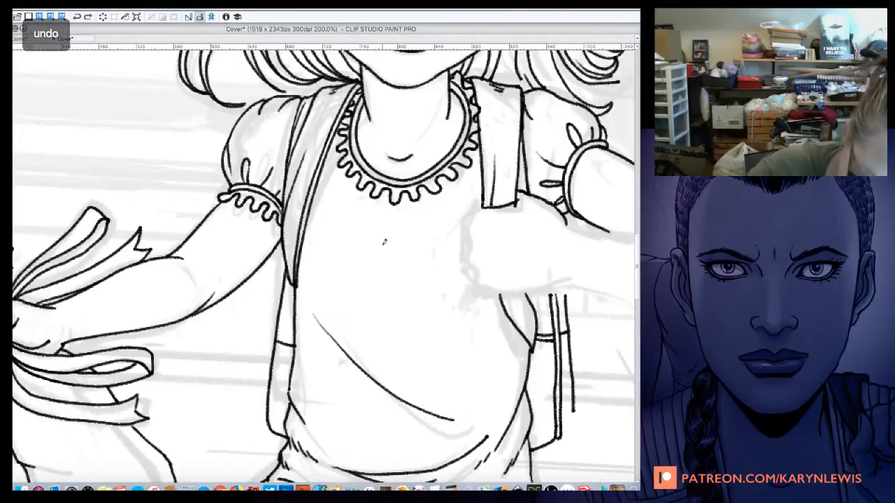
key("super+z")
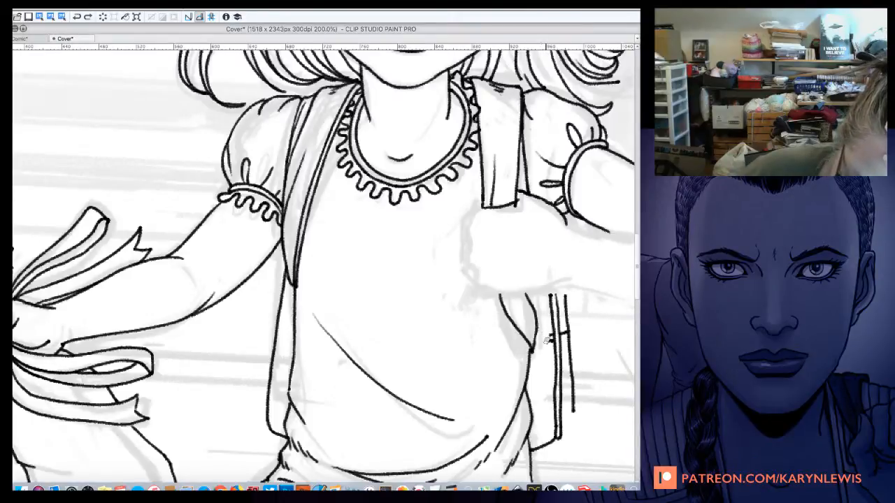
left_click_drag(548, 340, 548, 323)
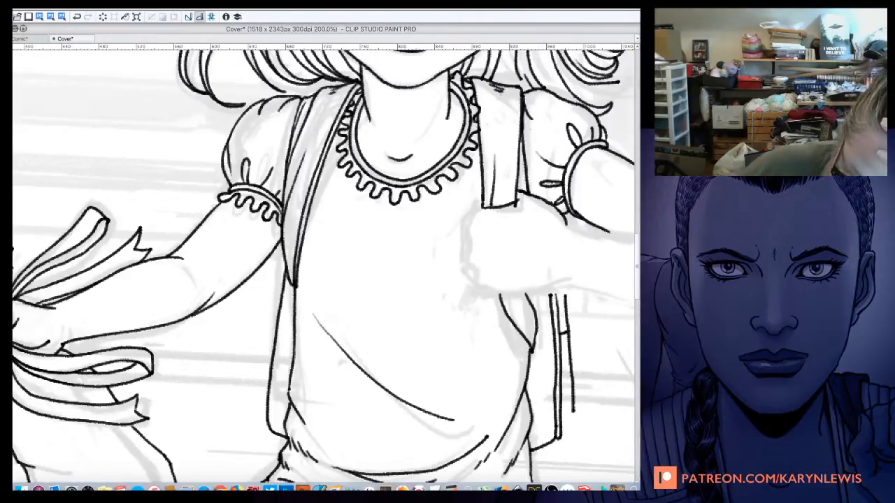
Step: Ink double-line bands across both backpack sides on a rotated canvas, round off the outer band end and pocket, and restore the canvas upright
key("minus")
key("minus")
key("minus")
key("minus")
key("minus")
key("minus")
key("minus")
key("minus")
key("minus")
key("minus")
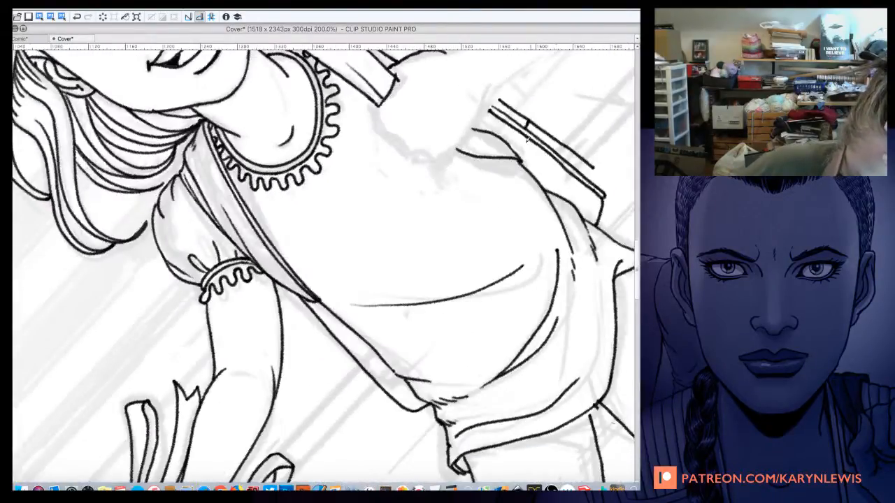
left_click_drag(521, 133, 513, 148)
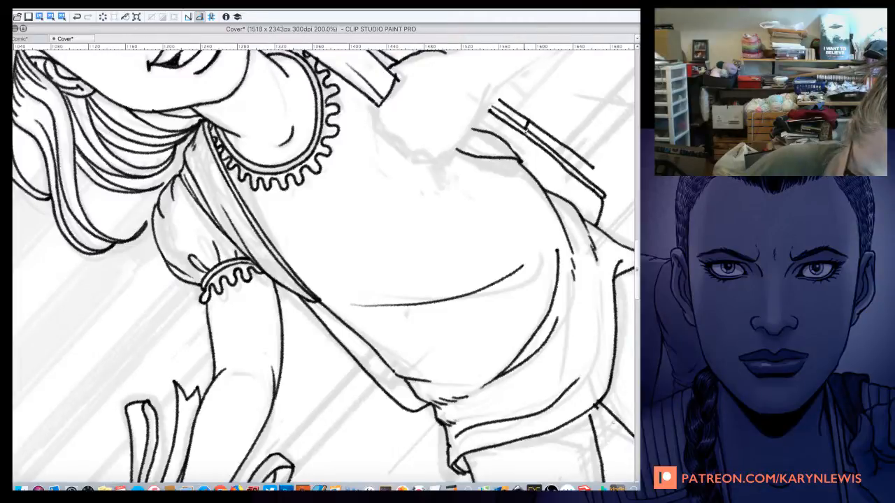
left_click_drag(527, 127, 518, 157)
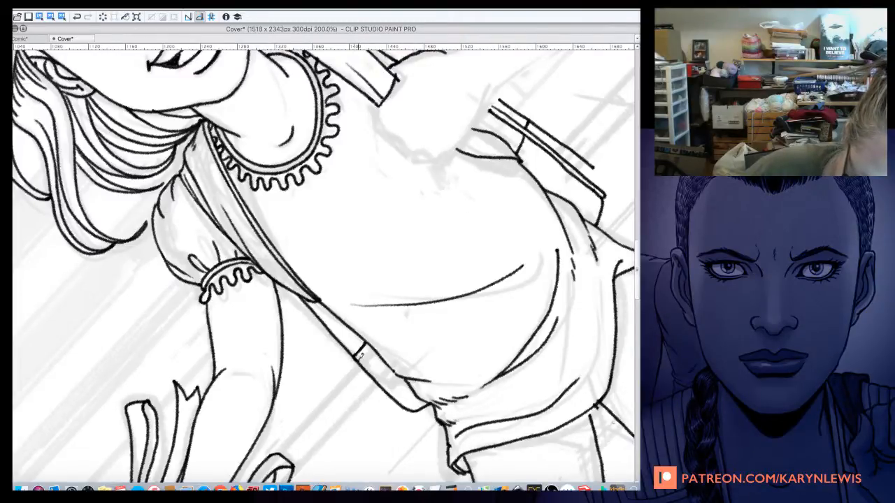
left_click_drag(358, 361, 369, 345)
left_click_drag(528, 138, 519, 159)
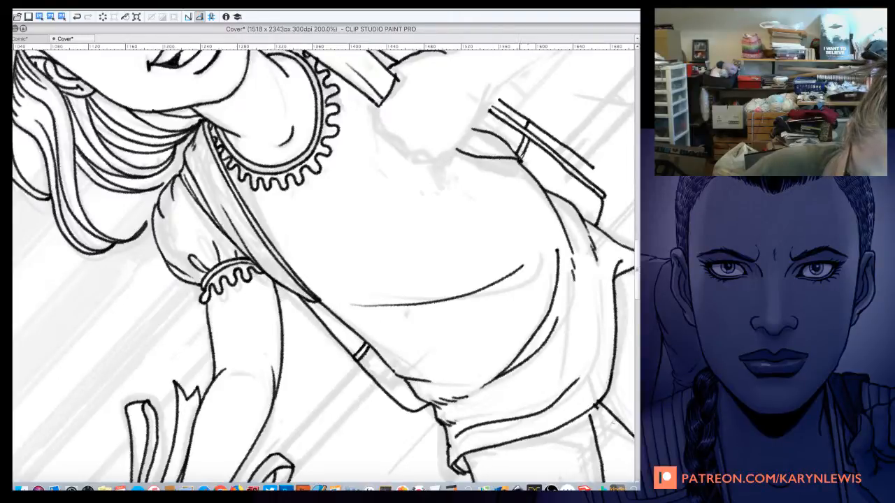
left_click_drag(533, 124, 535, 127)
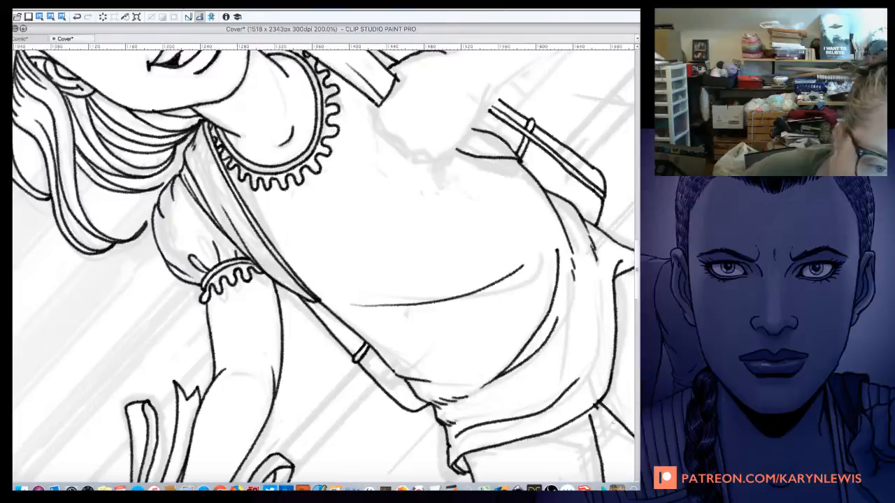
key("ctrl+at")
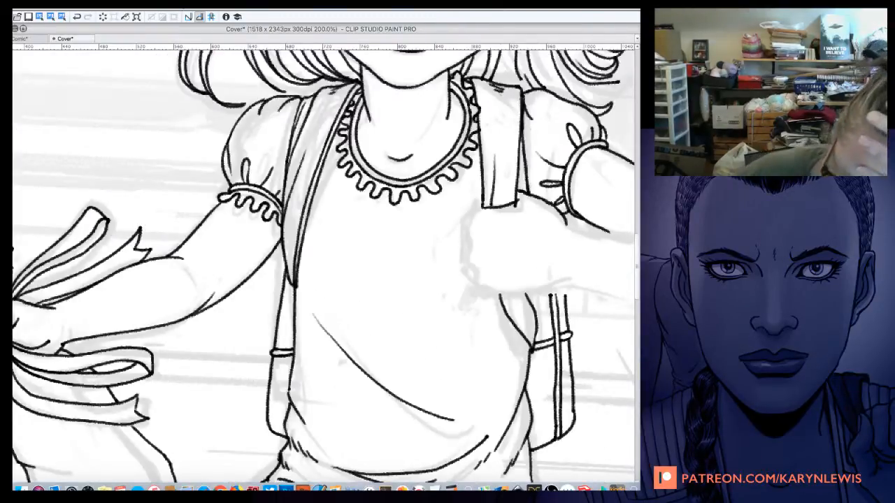
Step: Erase the rounded end of the backpack band below the bent arm and redraw it as a straight, squared end
key("ctrl+plus")
scroll(323, 265, "right", 5)
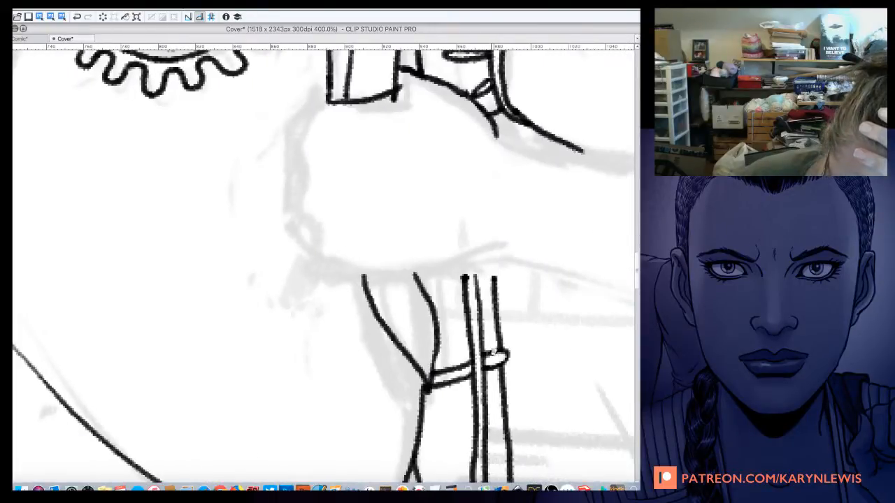
mouse_move(489, 370)
left_mouse_down()
mouse_move(512, 344)
mouse_move(483, 349)
mouse_move(485, 388)
left_mouse_up()
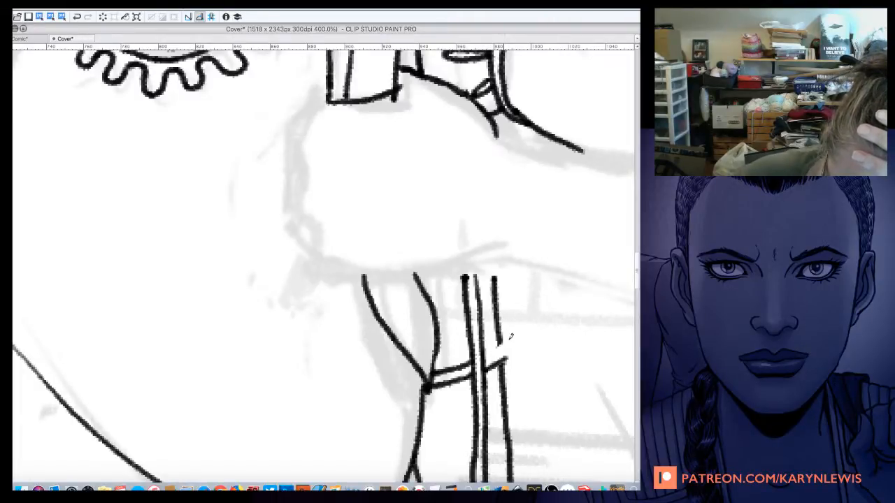
mouse_move(485, 355)
left_mouse_down()
mouse_move(506, 344)
mouse_move(505, 355)
left_mouse_up()
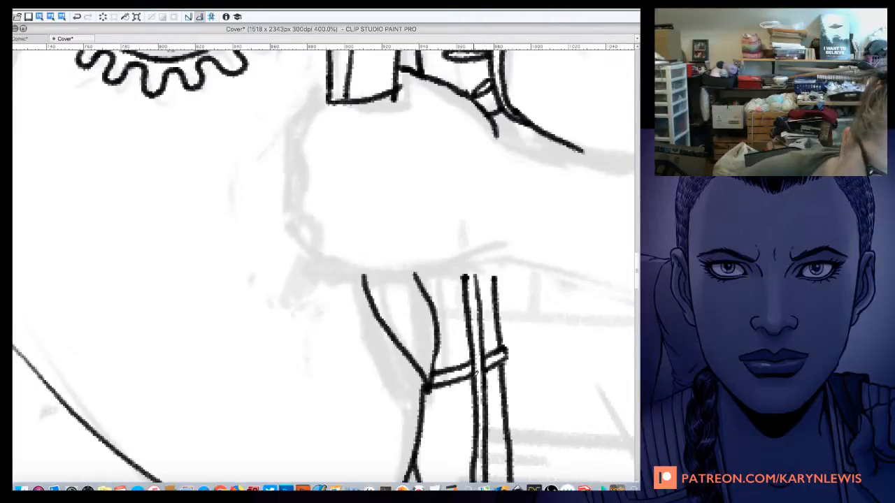
Step: Ink a small slanted strap end hanging from the band at the backpack seam, and clean out the lines crossing it
left_click_drag(475, 368, 489, 398)
left_click_drag(485, 367, 499, 398)
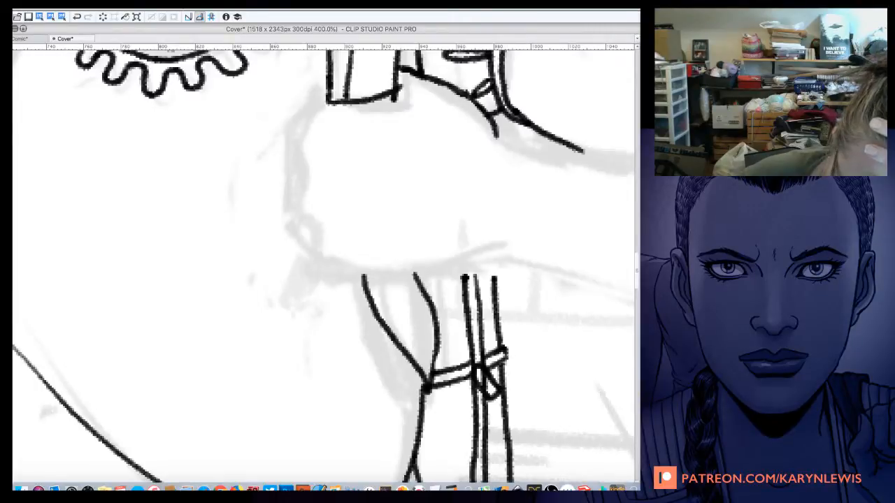
left_click_drag(494, 384, 485, 390)
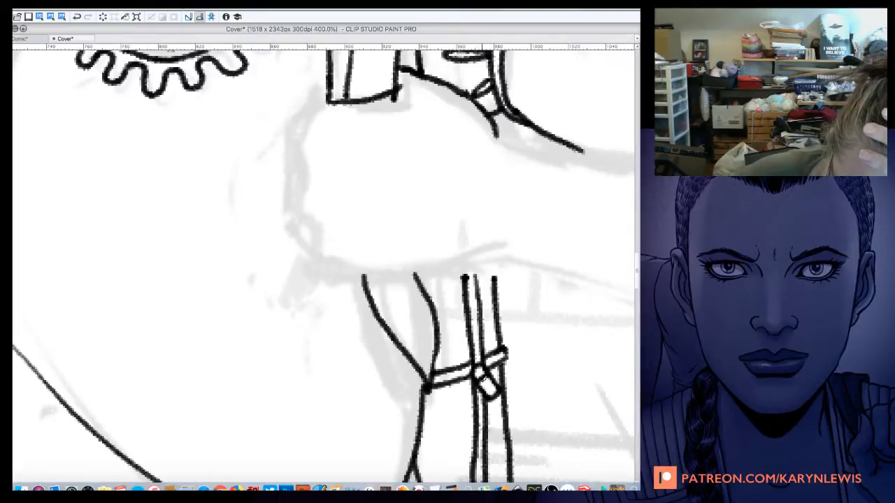
Step: Extend the small slanted strap end hanging from the backpack band below the bent arm slightly downward
key("super+minus")
key("super+minus")
key("super+minus")
key("super+minus")
key("super+minus")
key("super+minus")
key("super+minus")
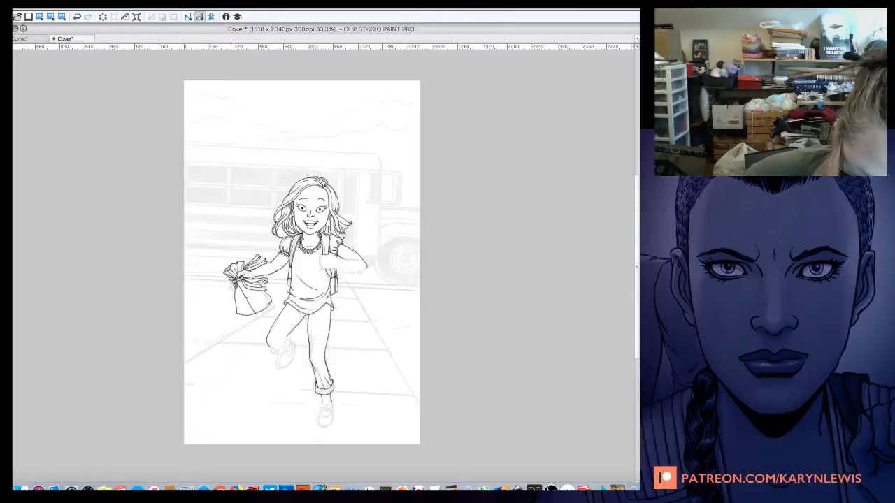
key("super+plus")
key("super+plus")
key("super+plus")
key("super+plus")
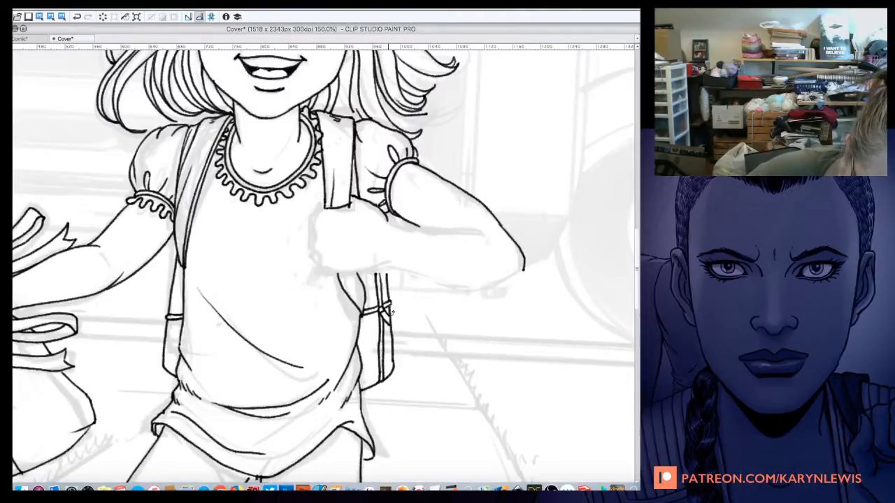
left_click_drag(390, 318, 393, 326)
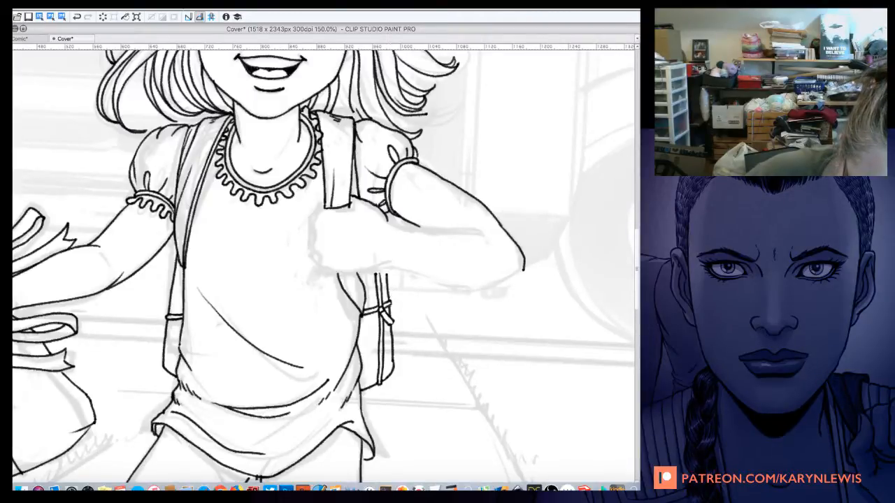
Step: Draw curved cross lines over the thigh and knee of the girl's straight trouser leg, above the rolled cuff
left_click_drag(392, 293, 443, 349)
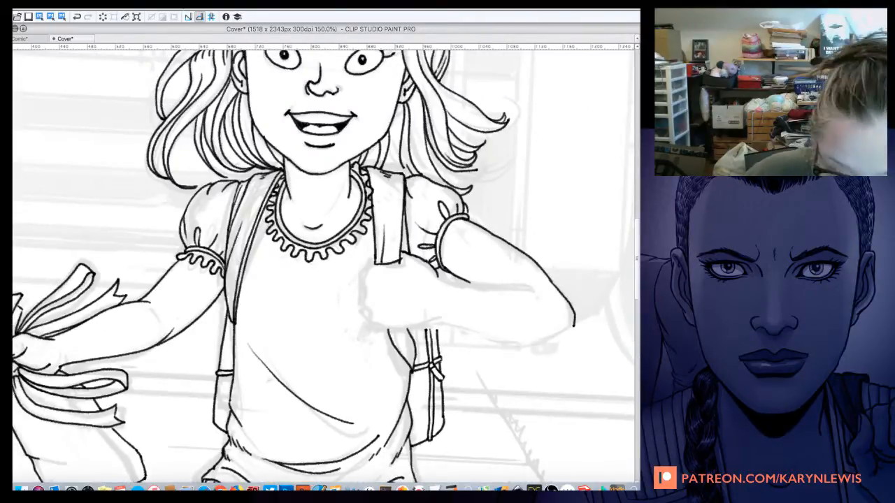
left_click_drag(392, 293, 397, 417)
key("super+minus")
key("super+minus")
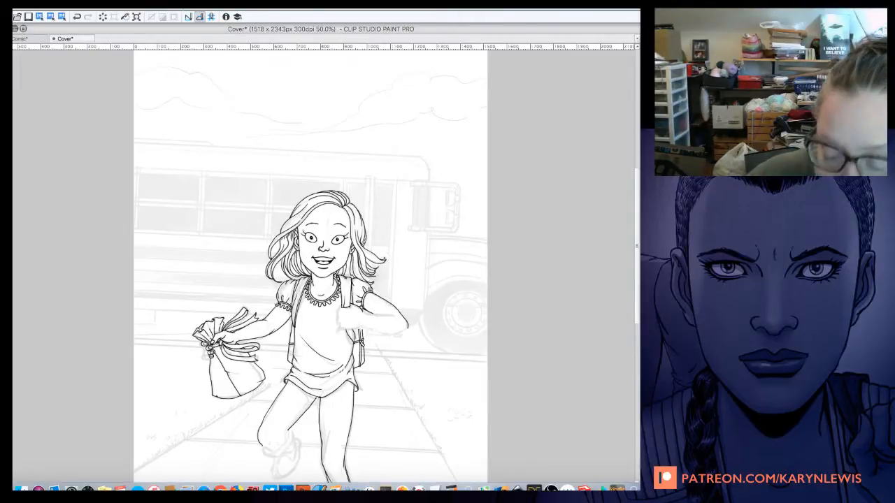
key("super+minus")
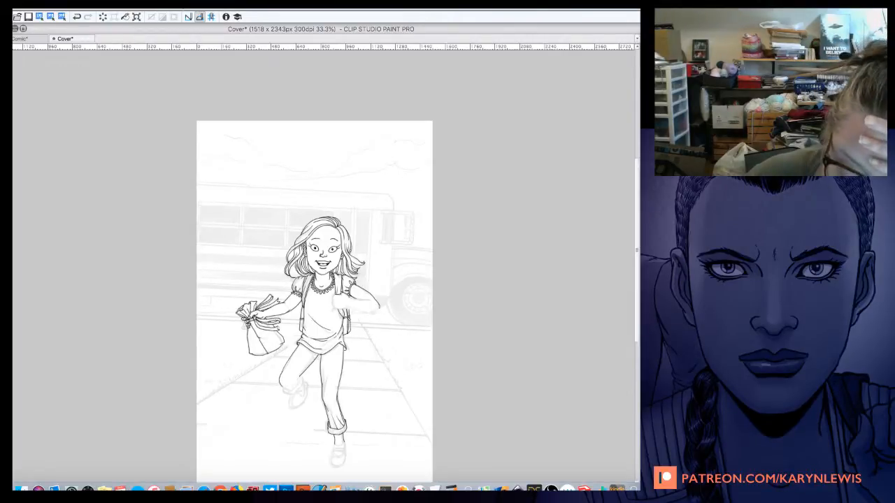
scroll(315, 280, "down", 2)
scroll(321, 258, "down", 1)
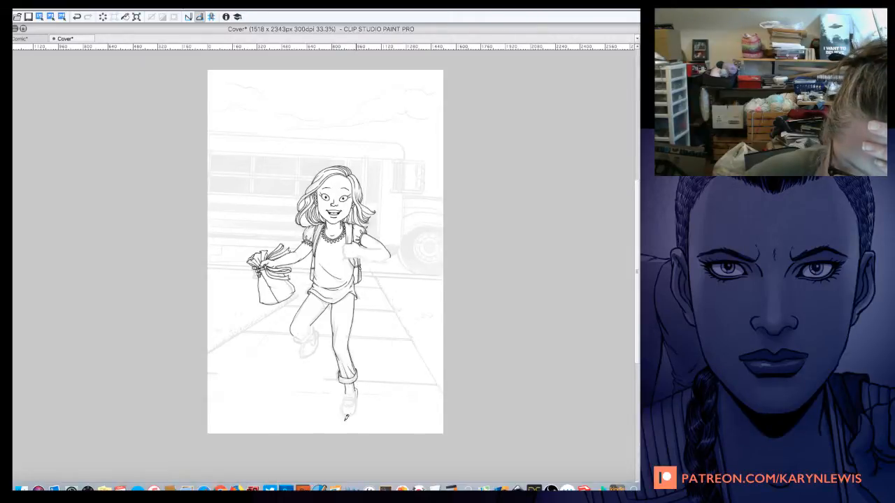
mouse_move(345, 398)
left_mouse_down()
mouse_move(336, 415)
mouse_move(353, 418)
mouse_move(359, 388)
left_mouse_up()
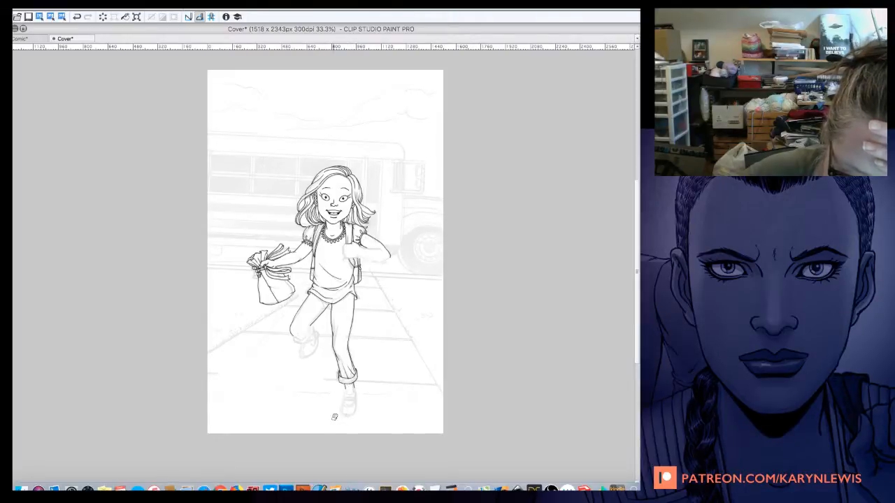
left_click_drag(365, 324, 372, 342)
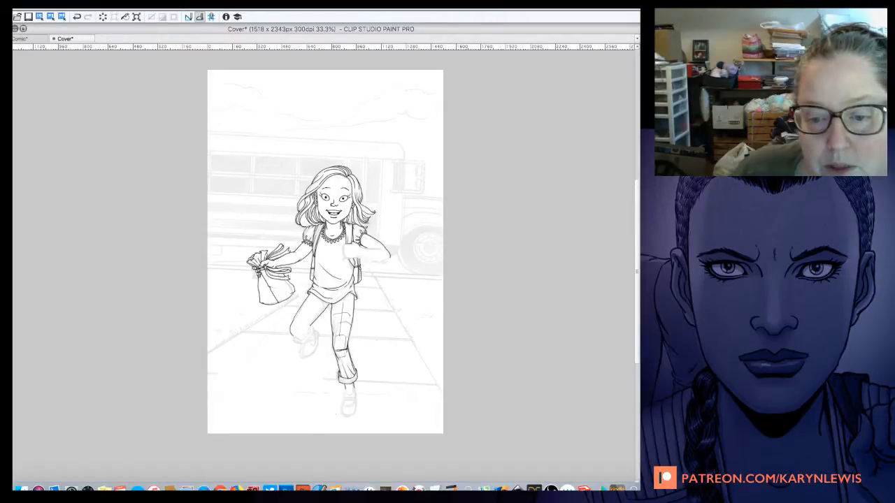
Step: Switch away from the cover drawing to another open application
key("super+Tab")
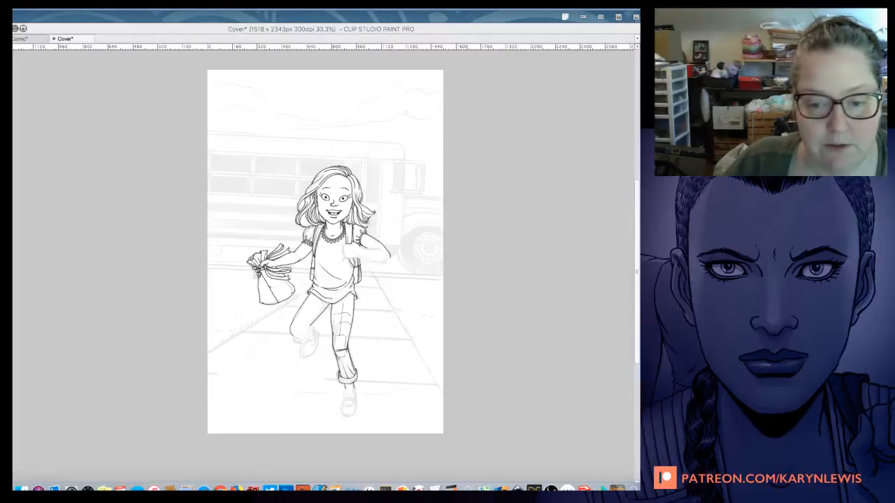